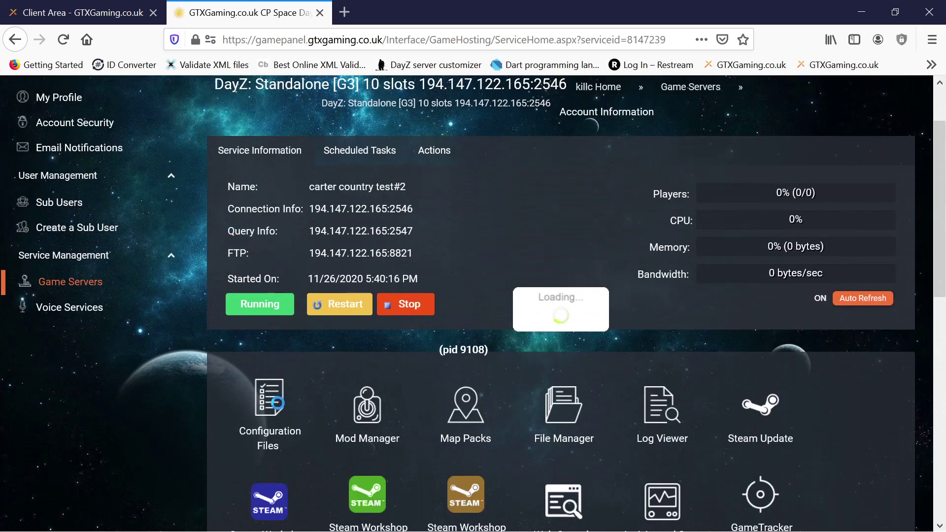
# Open the game server's Steam Workshop browser and look over the popular DayZ mods.
pyautogui.scroll(-3, 301, 345)
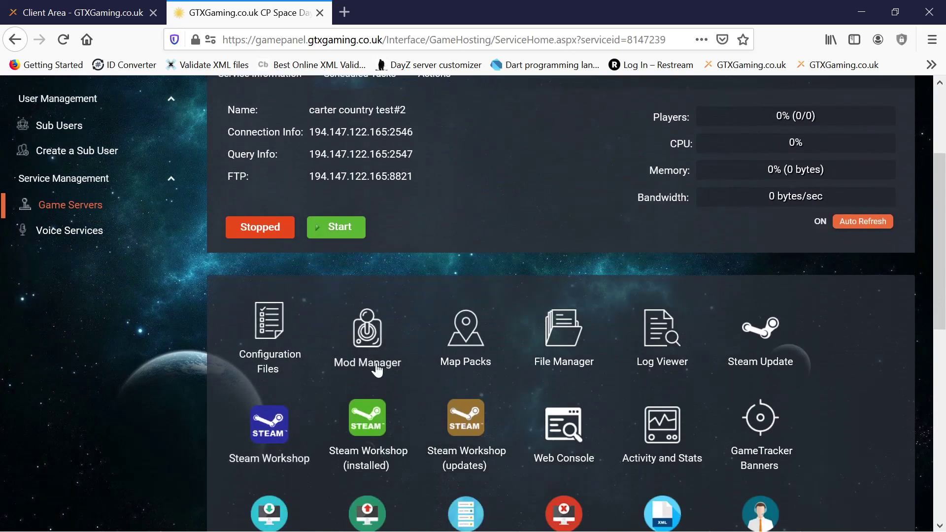
pyautogui.click(257, 440)
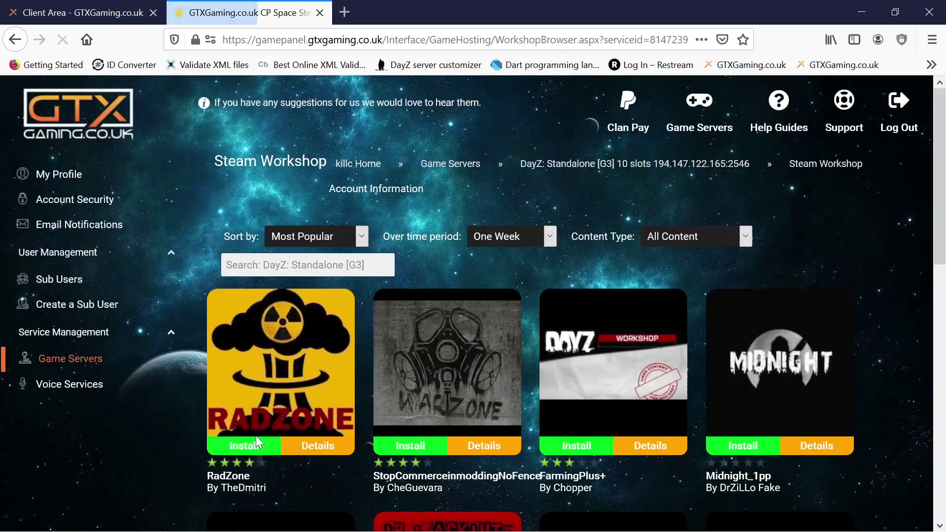
pyautogui.scroll(-3, 308, 132)
pyautogui.scroll(2, 646, 238)
pyautogui.scroll(1, 647, 238)
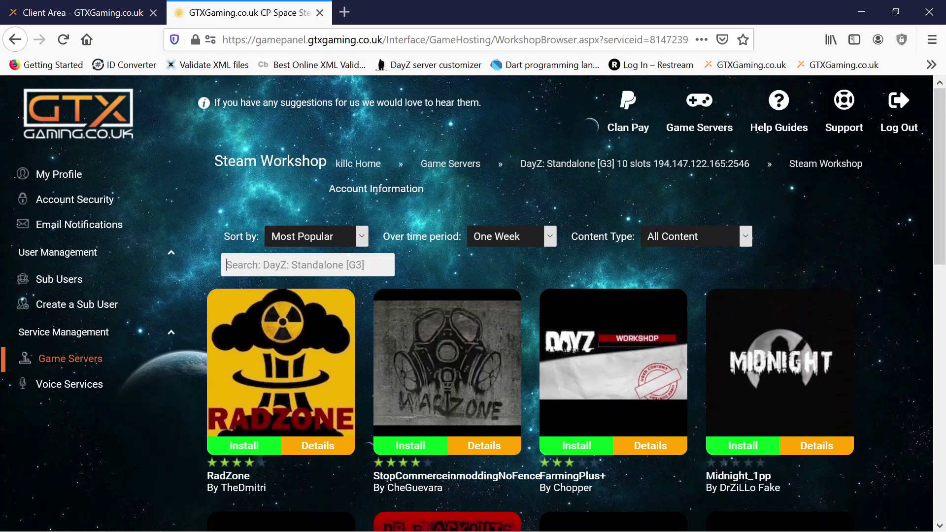
# Search the server's workshop for basebuildingplus and install the BaseBuildingPlus mod.
pyautogui.write('bas')
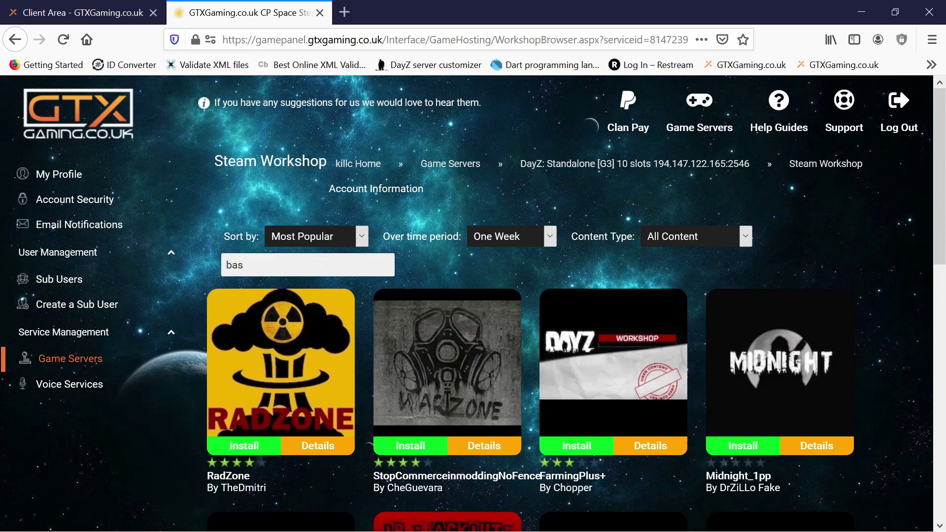
pyautogui.write('ebu')
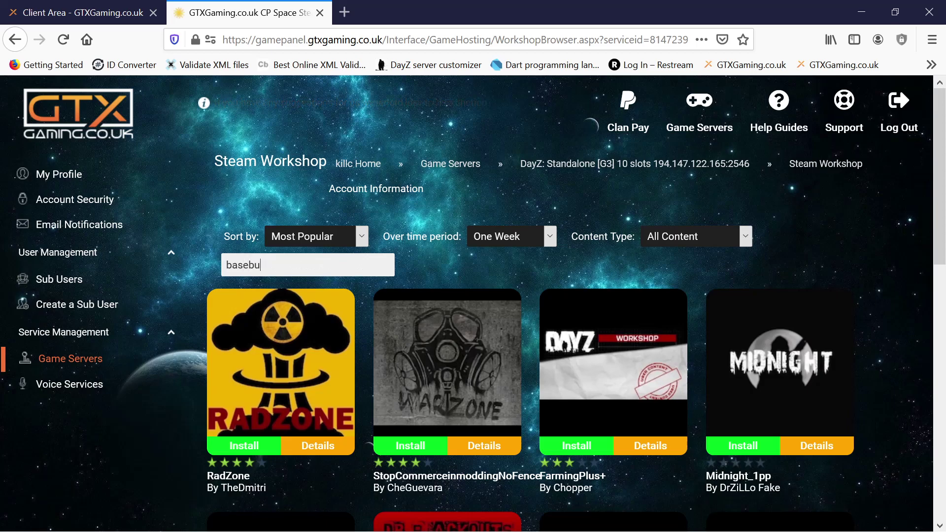
pyautogui.write('ilding')
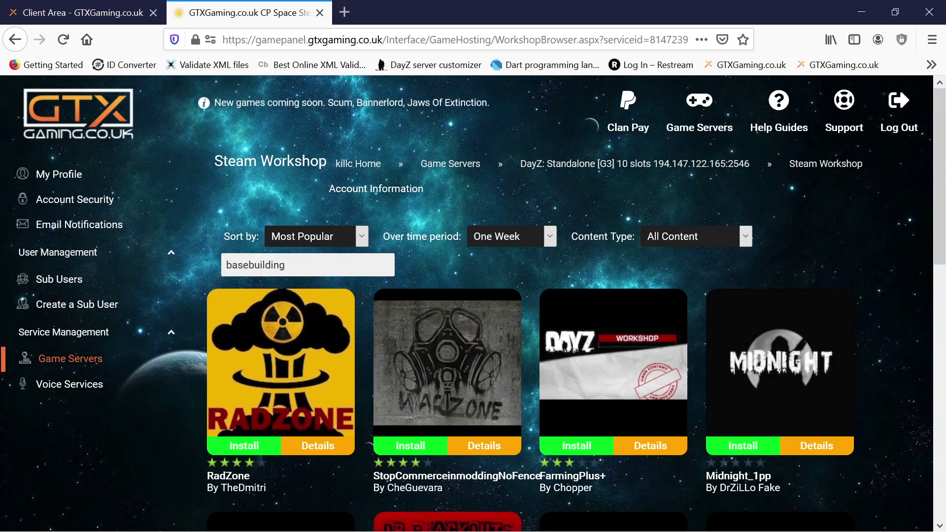
pyautogui.write('plus')
pyautogui.press('Return')
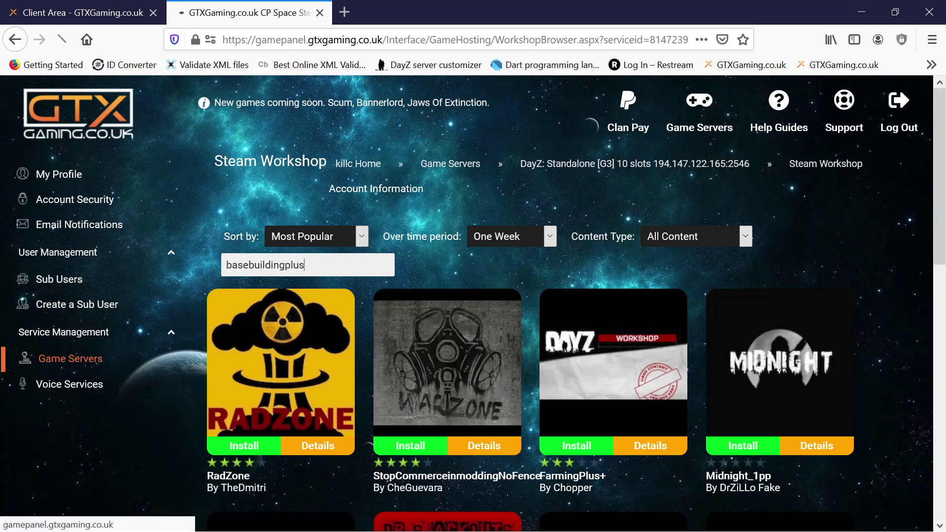
pyautogui.scroll(-2, 418, 350)
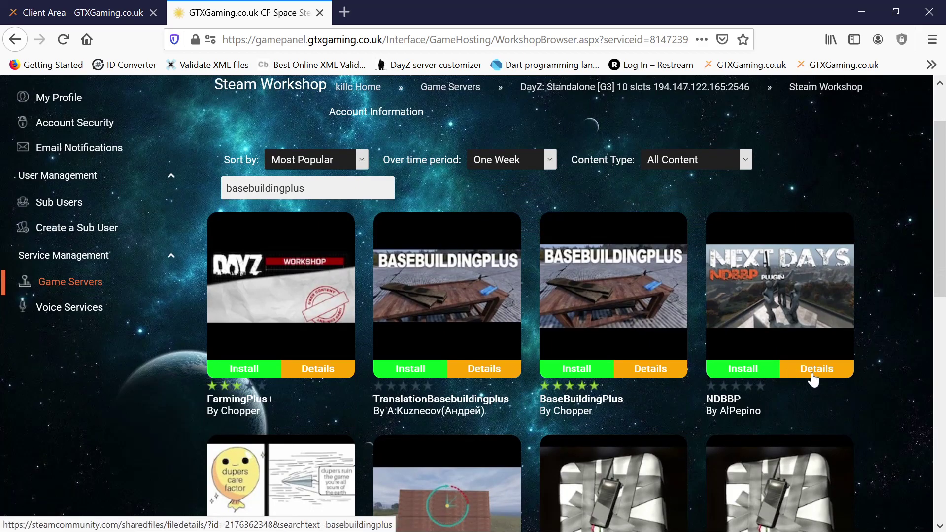
pyautogui.click(580, 370)
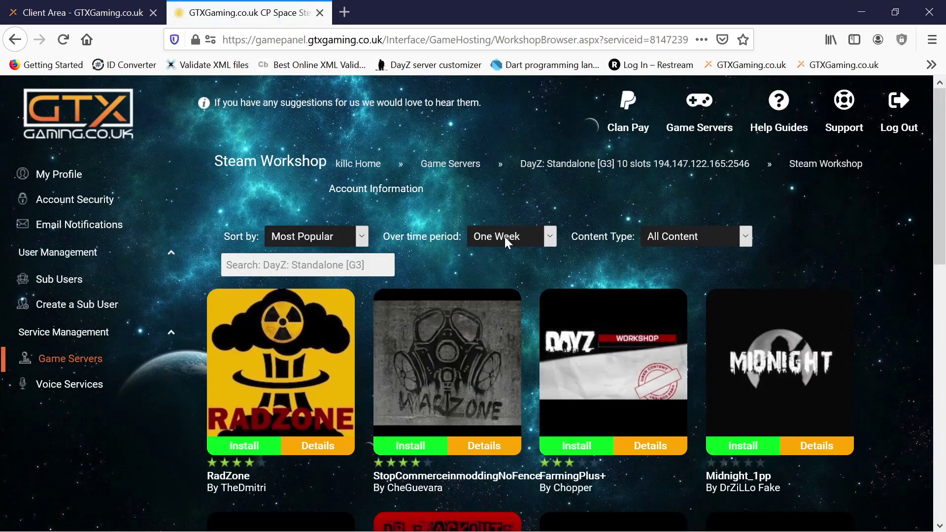
# Minimize the browser and switch to DayZ's page in the Steam library.
pyautogui.scroll(-3, 508, 257)
pyautogui.scroll(-3, 454, 457)
pyautogui.scroll(5, 453, 456)
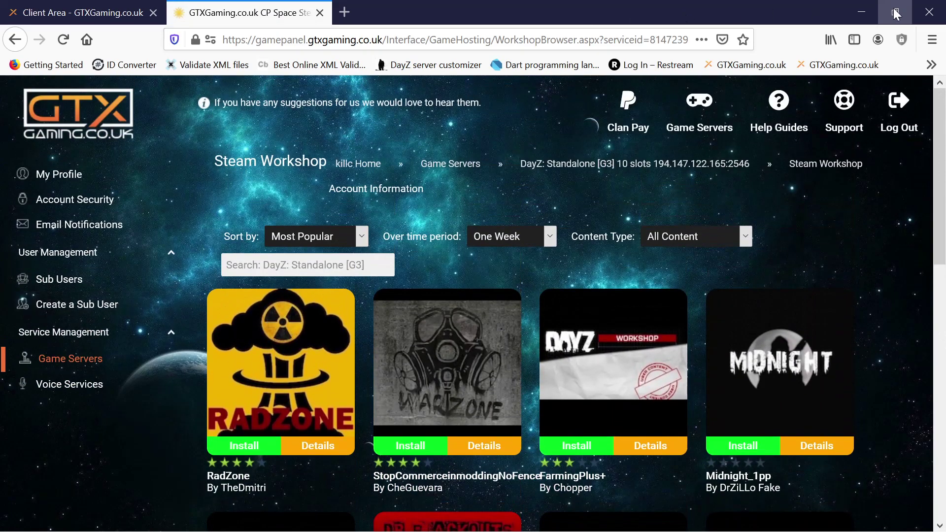
pyautogui.click(866, 8)
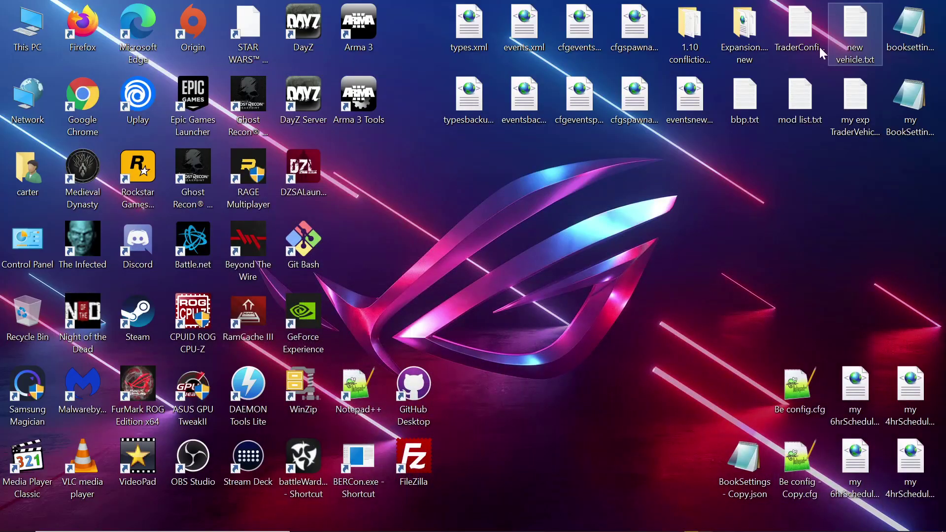
pyautogui.moveTo(441, 527)
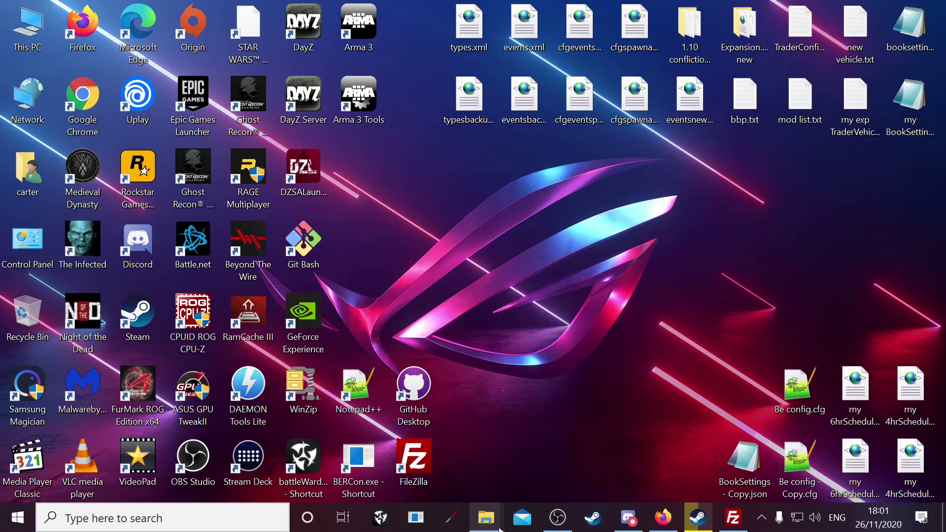
pyautogui.click(715, 514)
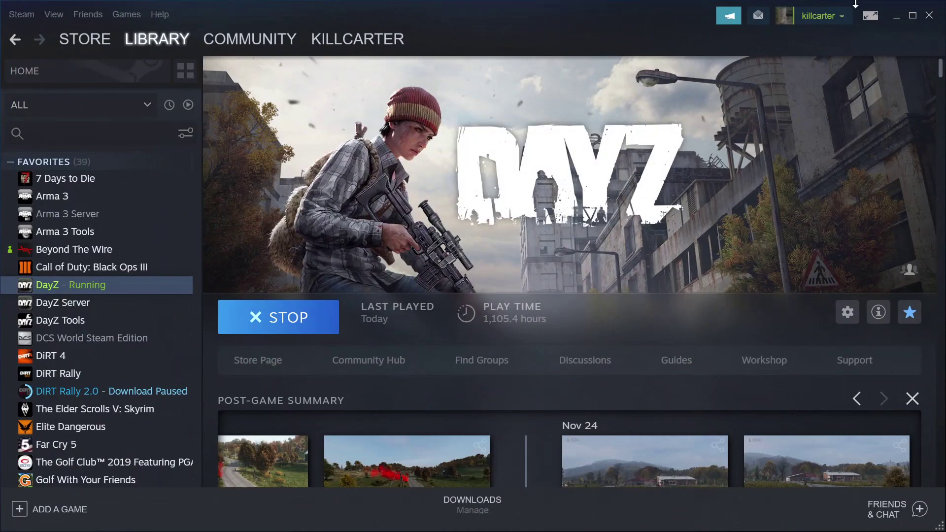
# Minimize Steam, bring up the DayZ launcher running in the background and close it.
pyautogui.click(897, 18)
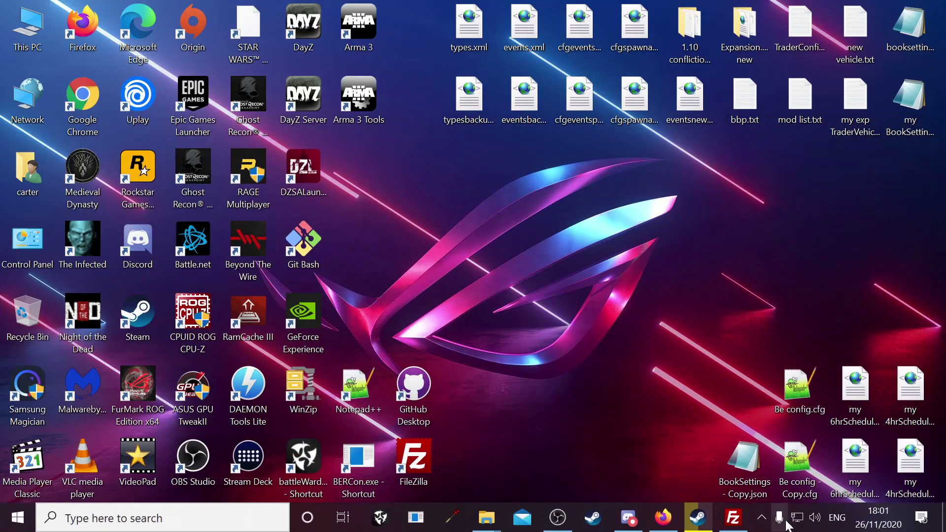
pyautogui.click(762, 517)
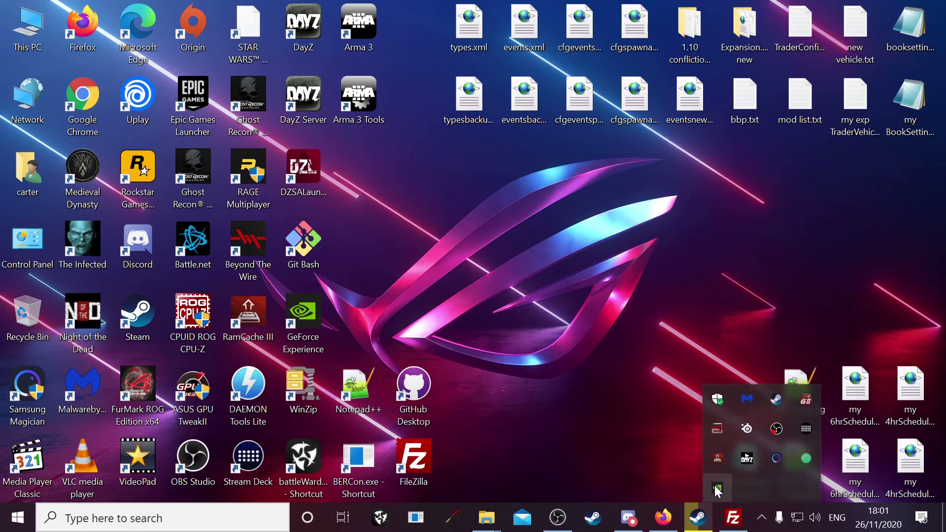
pyautogui.click(748, 458)
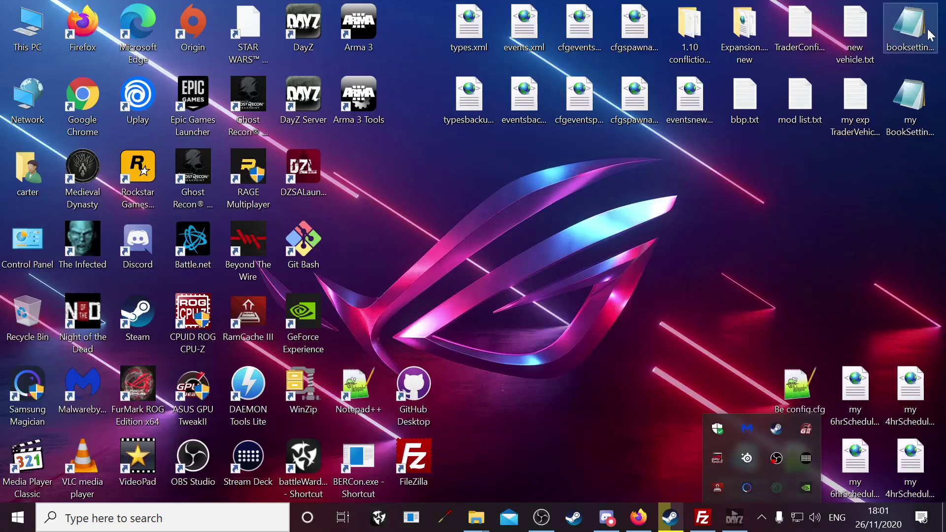
pyautogui.click(933, 12)
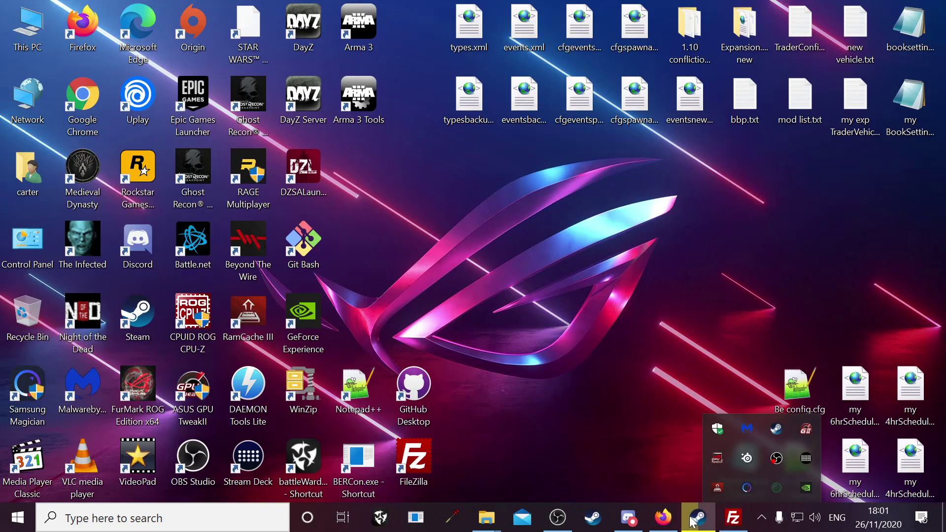
# Return to Steam, open the DayZ Workshop and search it for basebuilding.
pyautogui.click(697, 517)
pyautogui.click(765, 361)
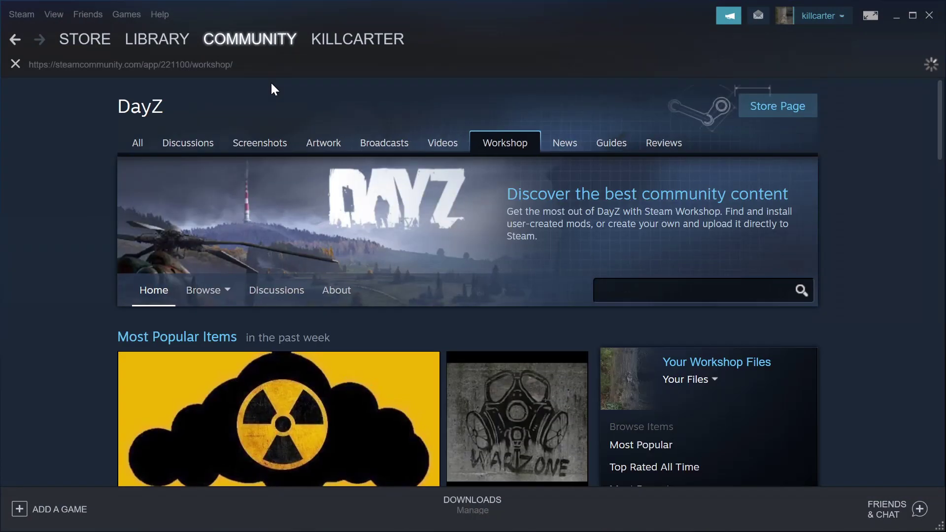
pyautogui.click(689, 290)
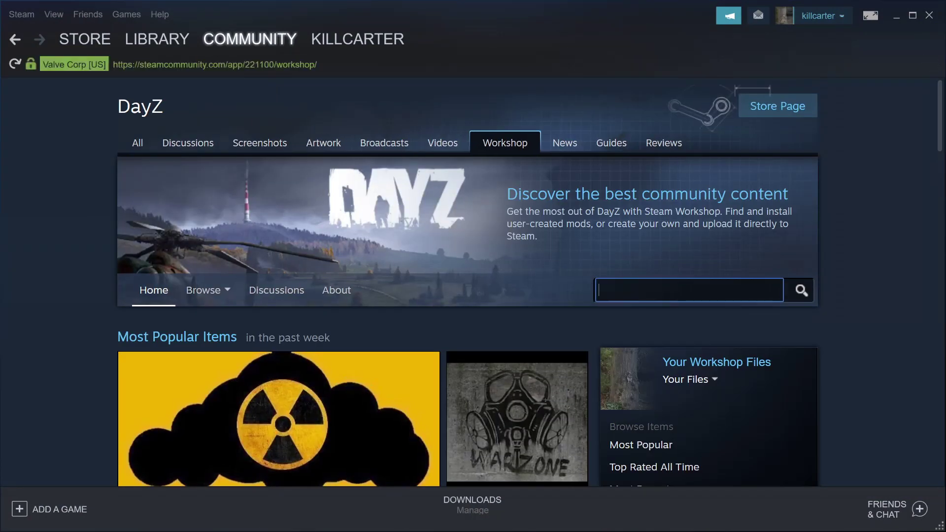
pyautogui.write('basebuilding')
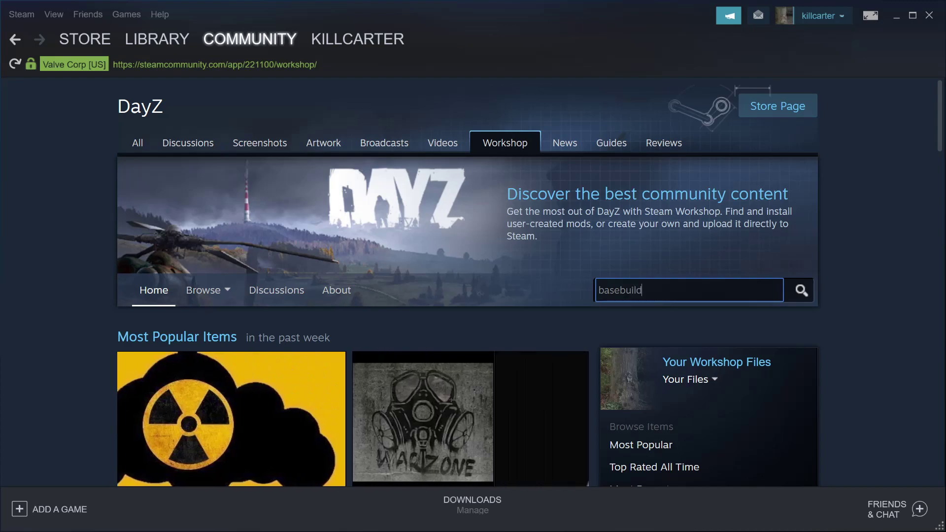
pyautogui.press('Return')
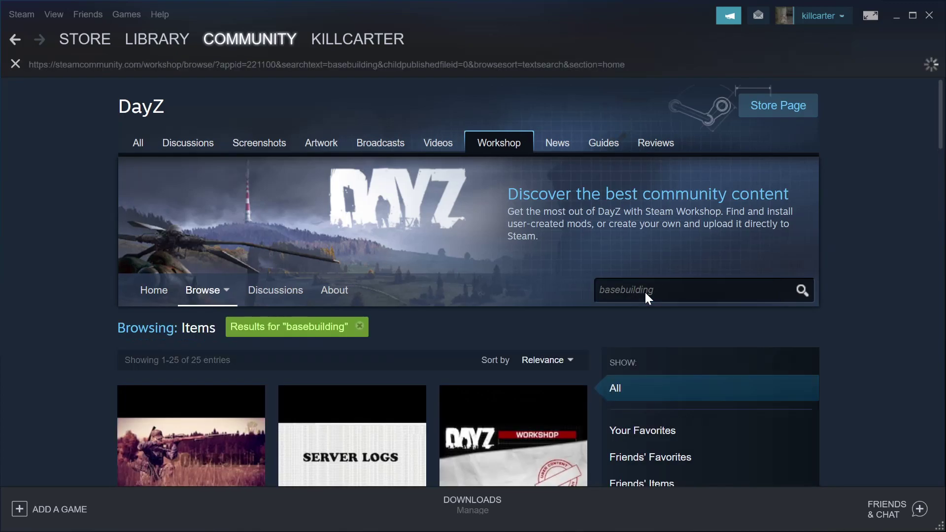
# Sort the basebuilding results by Most Popular and look through the listed mods.
pyautogui.scroll(-6, 220, 340)
pyautogui.scroll(6, 220, 340)
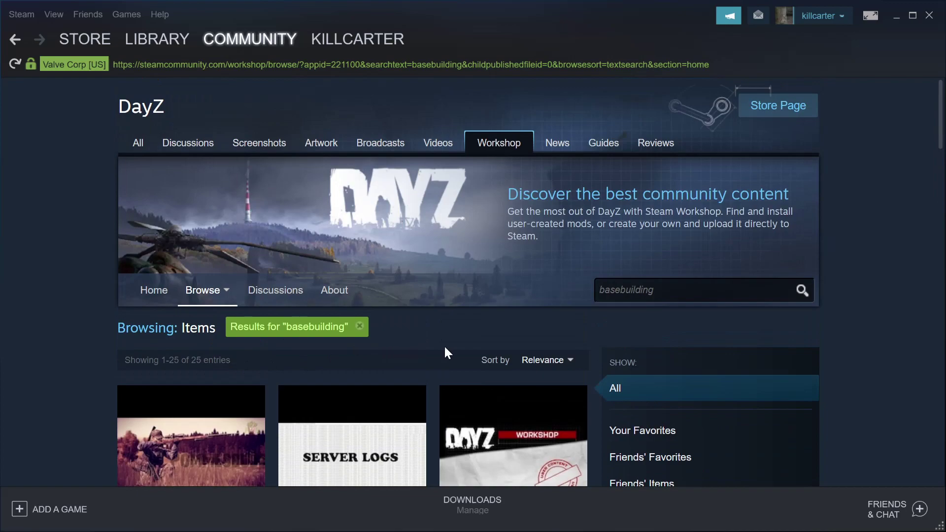
pyautogui.click(551, 360)
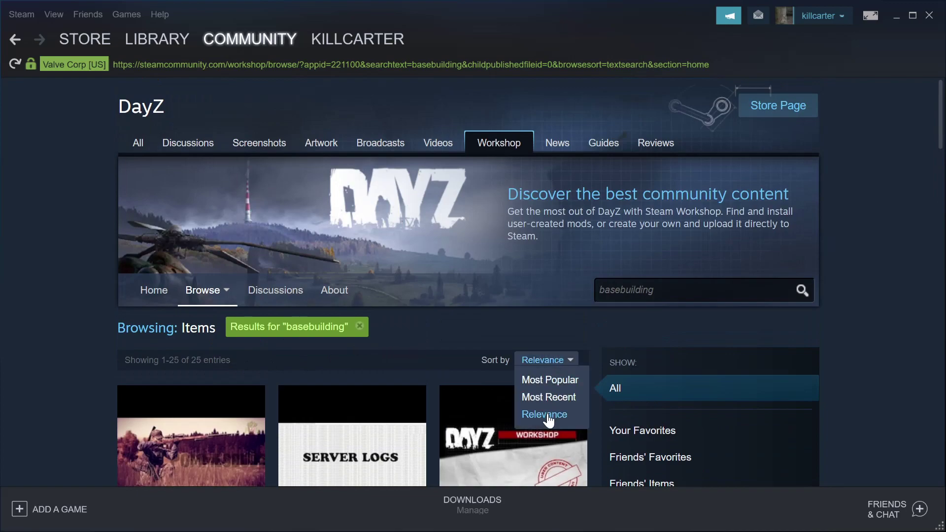
pyautogui.click(381, 302)
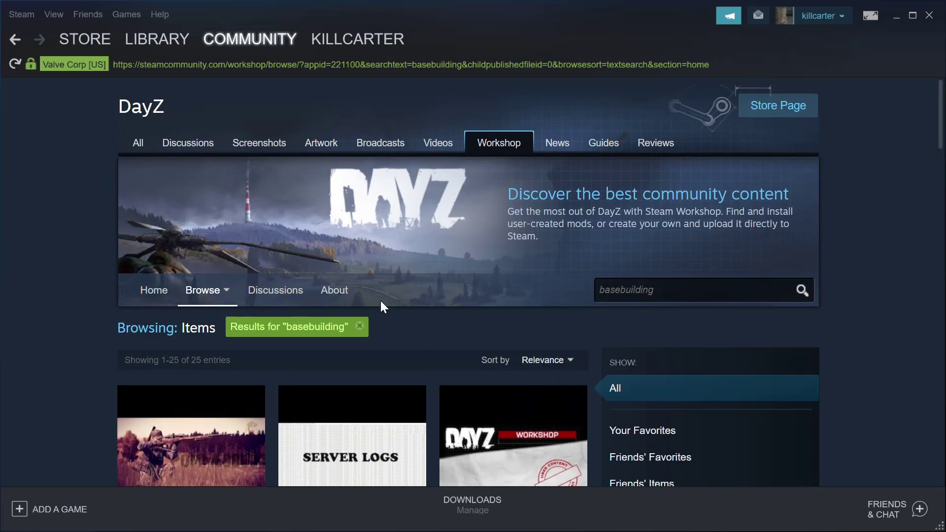
pyautogui.scroll(-12, 380, 297)
pyautogui.scroll(-5, 380, 292)
pyautogui.scroll(15, 380, 296)
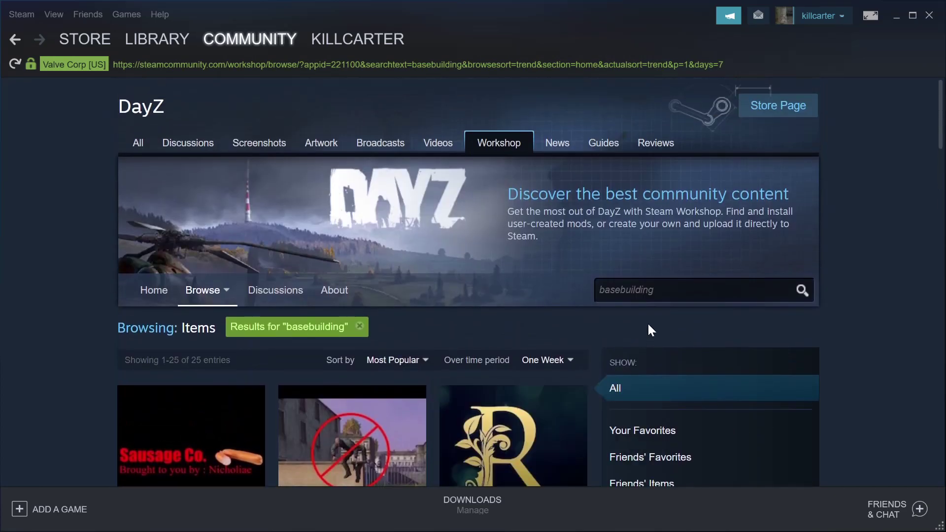
# Change the workshop search to basebuildingplus and open the BaseBuildingPlus mod's page.
pyautogui.click(654, 290)
pyautogui.write('plus')
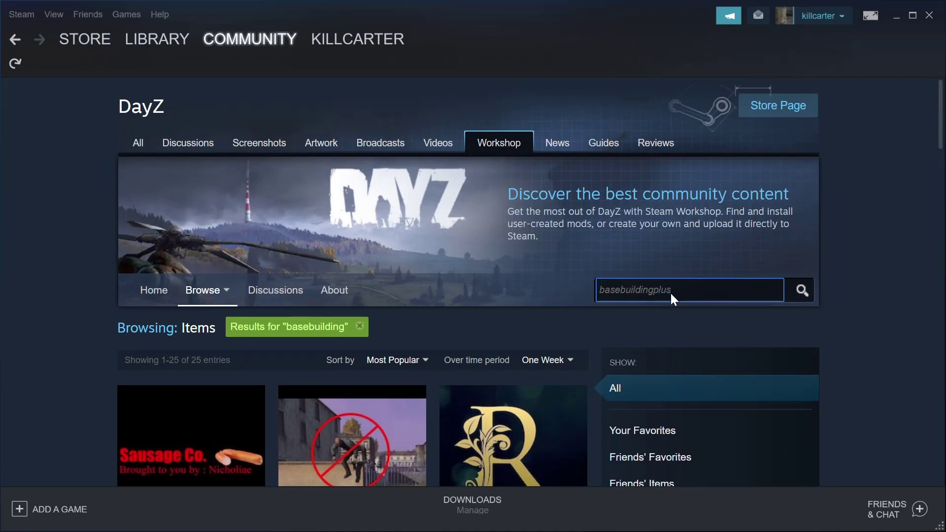
pyautogui.press('Return')
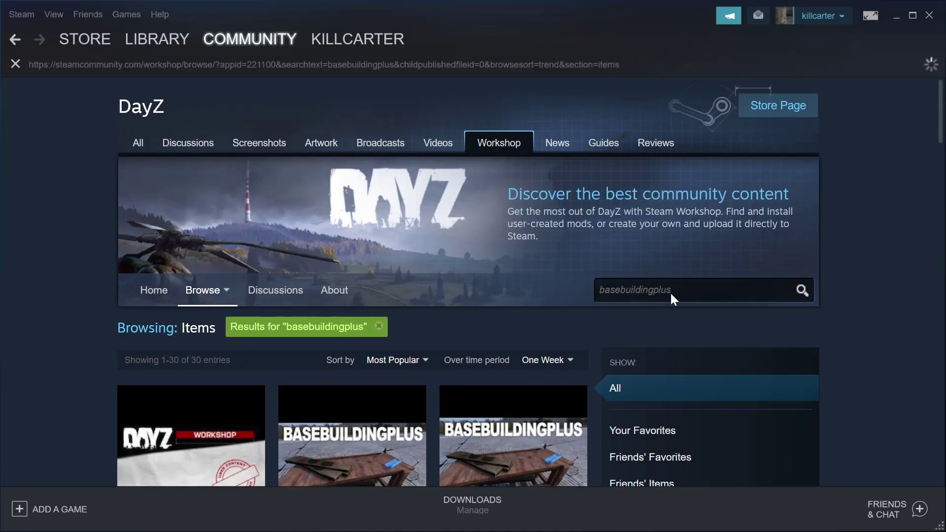
pyautogui.scroll(-4, 478, 351)
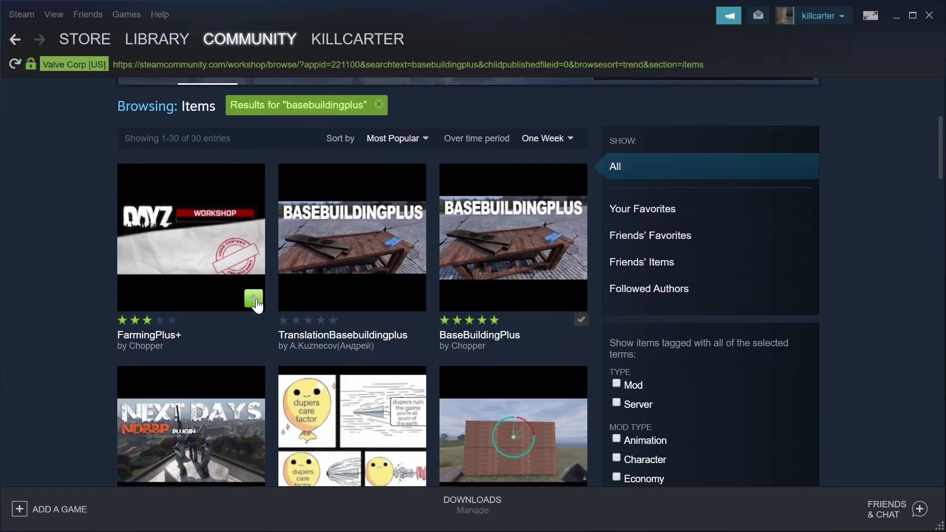
pyautogui.click(501, 249)
# Read the BaseBuildingPlus description, covering key features, buildable objects, snapping, raiding and the installation instructions for server owners.
pyautogui.scroll(-10, 270, 313)
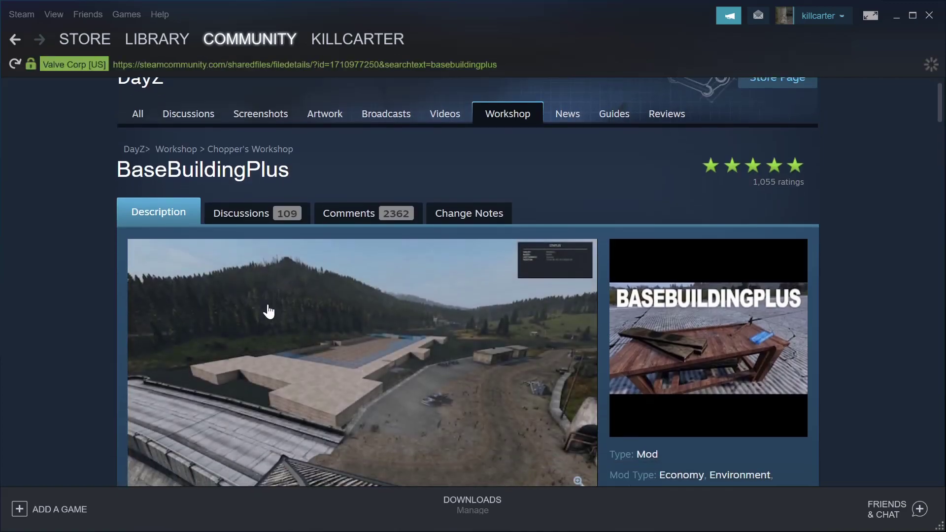
pyautogui.scroll(-2, 240, 303)
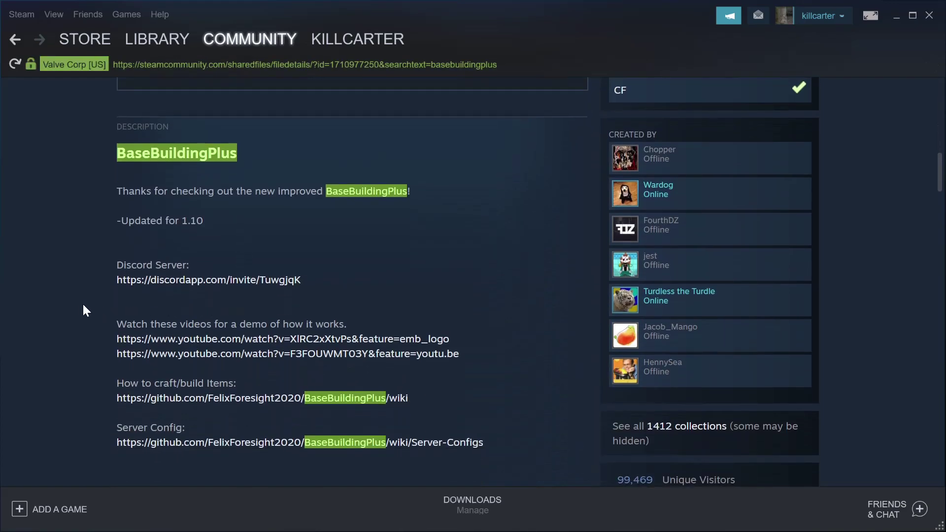
pyautogui.scroll(-5, 79, 310)
pyautogui.scroll(-2, 79, 331)
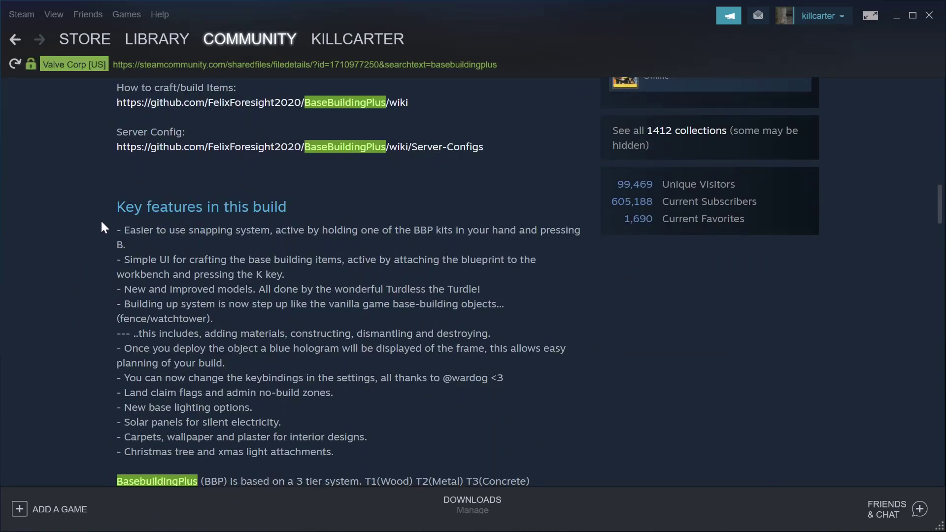
pyautogui.scroll(-5, 102, 223)
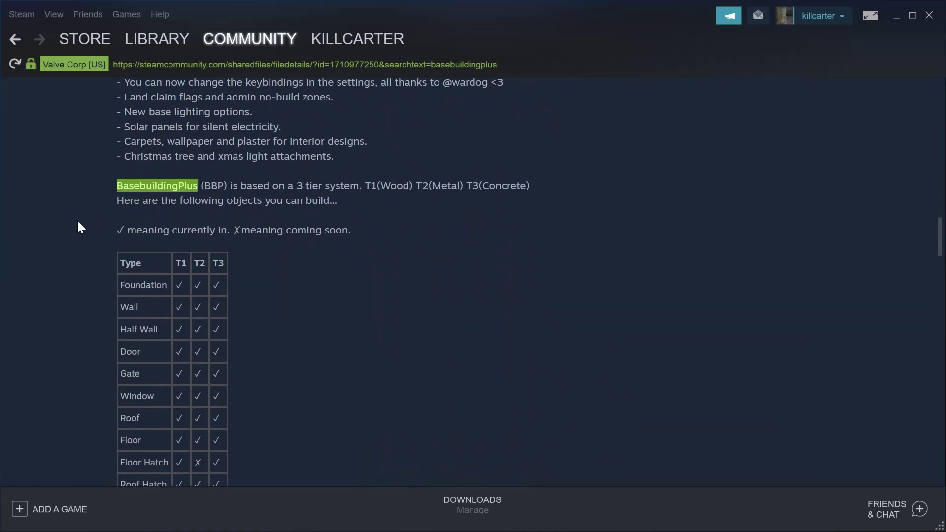
pyautogui.scroll(3, 77, 220)
pyautogui.scroll(4, 75, 220)
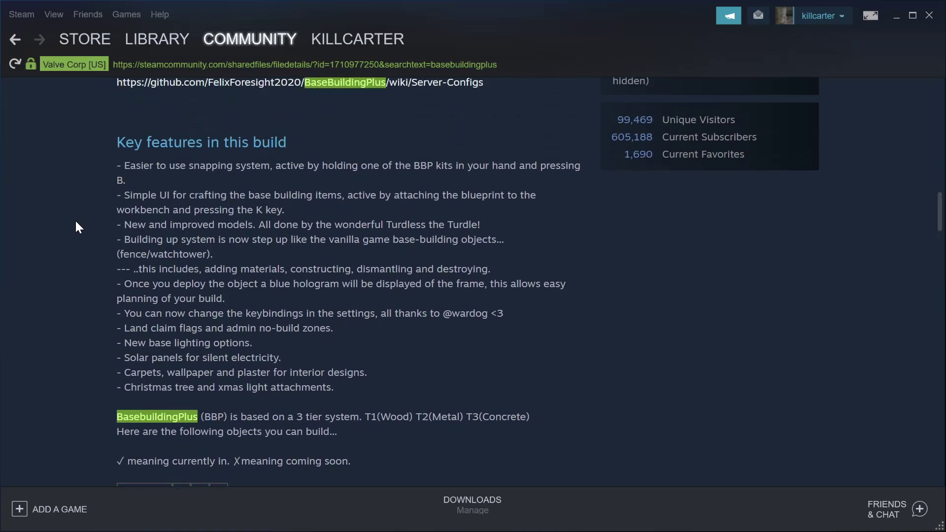
pyautogui.scroll(-8, 92, 328)
pyautogui.scroll(-6, 94, 340)
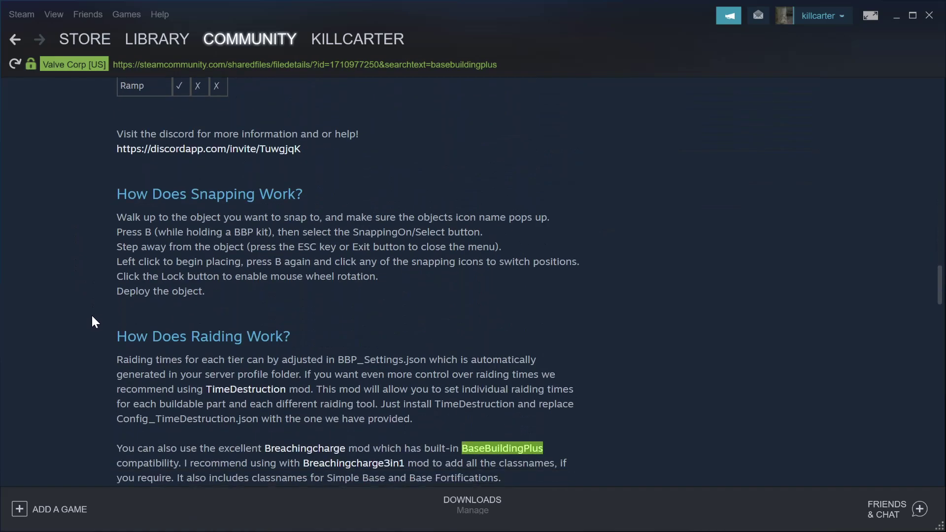
pyautogui.scroll(-8, 61, 293)
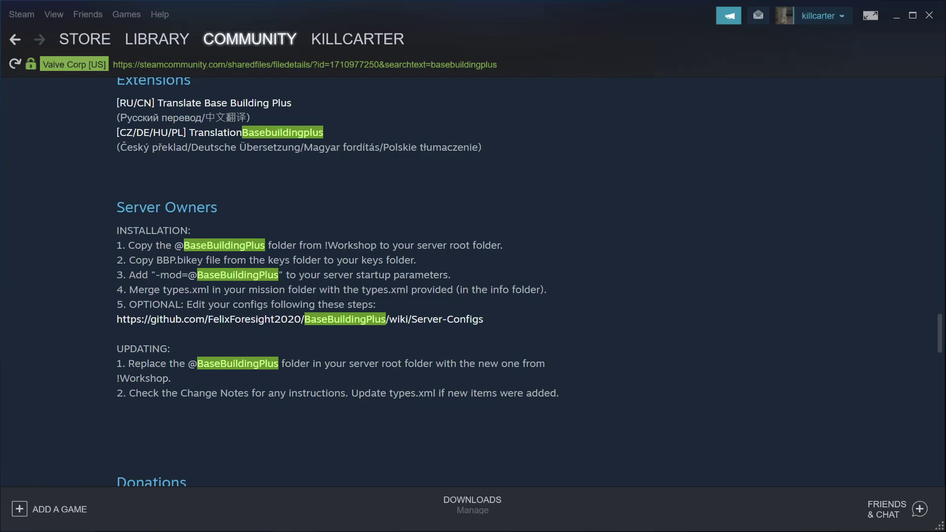
# Review the rest of the BaseBuildingPlus page around the Server Owners section, and minimize Steam.
pyautogui.scroll(-10, 421, 339)
pyautogui.scroll(8, 422, 344)
pyautogui.scroll(-7, 422, 338)
pyautogui.scroll(-8, 423, 341)
pyautogui.click(898, 17)
# From the nitrado backups folder, open expansion missions, DayZ-Expansion-Missions-1.5.1152C, Expansion.ChernarusPlus and its db folder.
pyautogui.moveTo(503, 529)
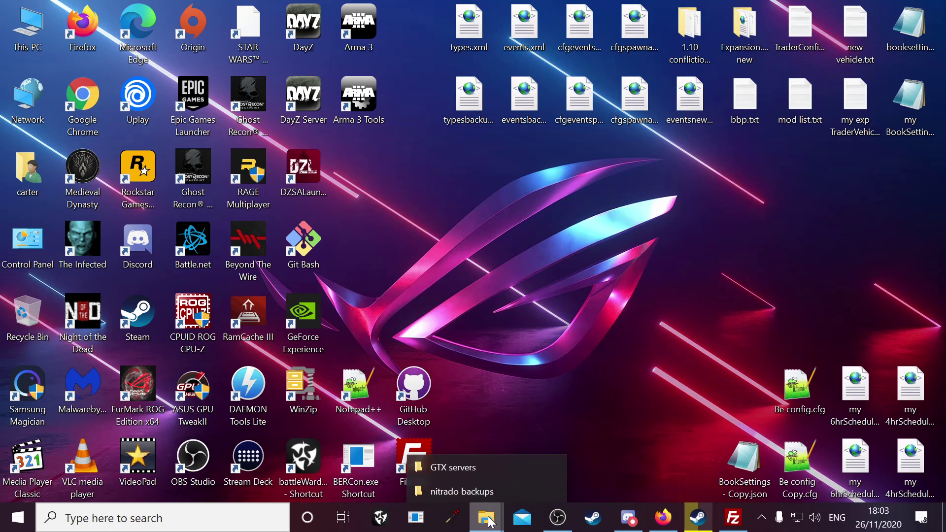
pyautogui.click(460, 485)
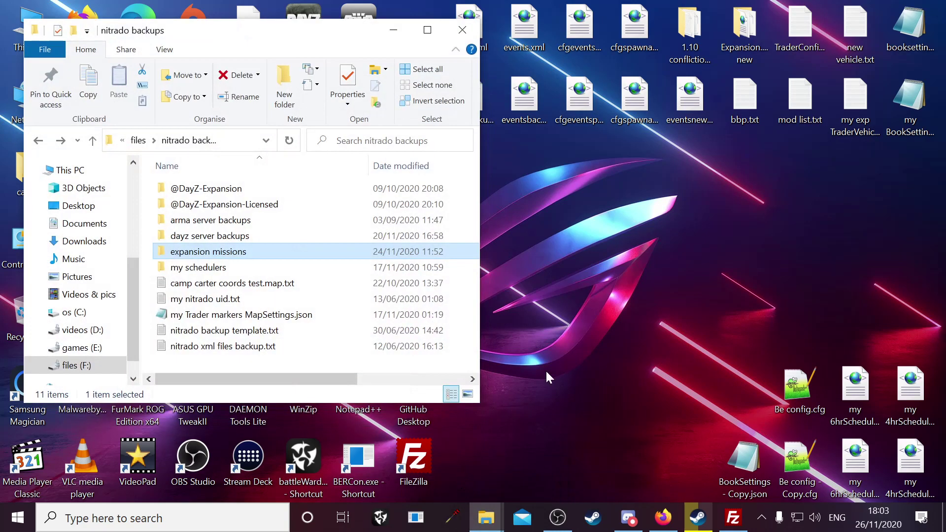
pyautogui.doubleClick(194, 253)
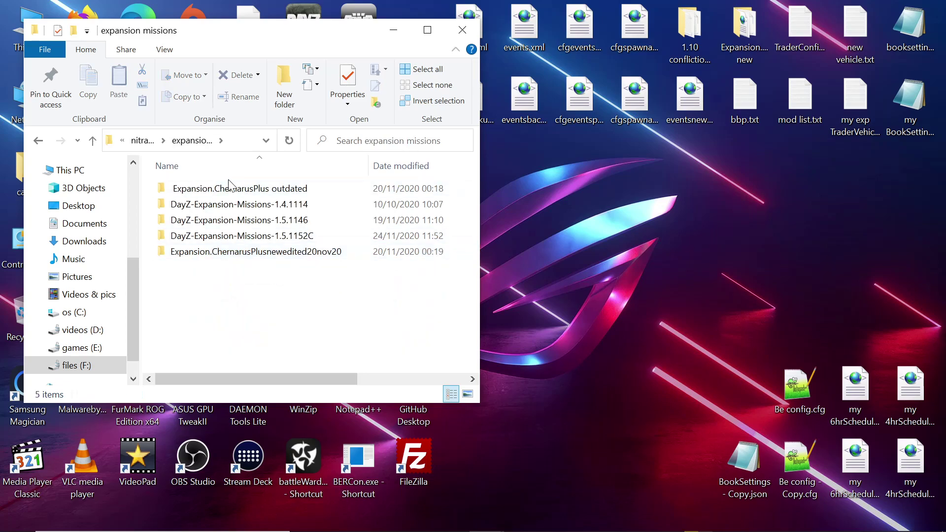
pyautogui.doubleClick(216, 235)
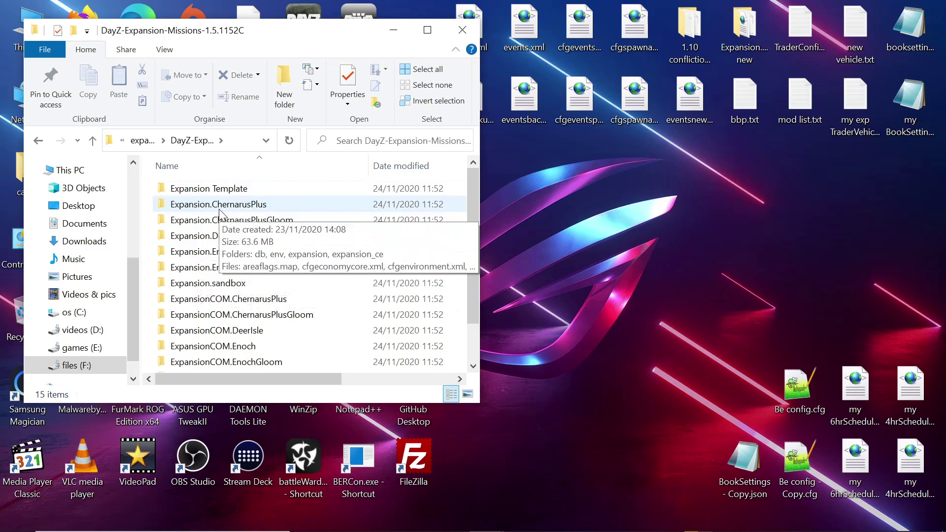
pyautogui.doubleClick(219, 207)
pyautogui.doubleClick(206, 190)
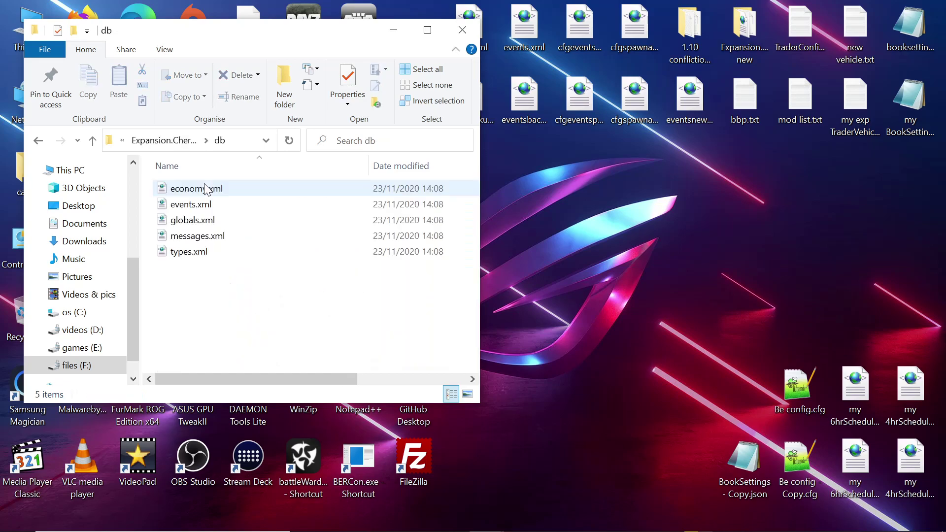
pyautogui.click(190, 256)
pyautogui.moveTo(188, 254); pyautogui.dragTo(623, 281)
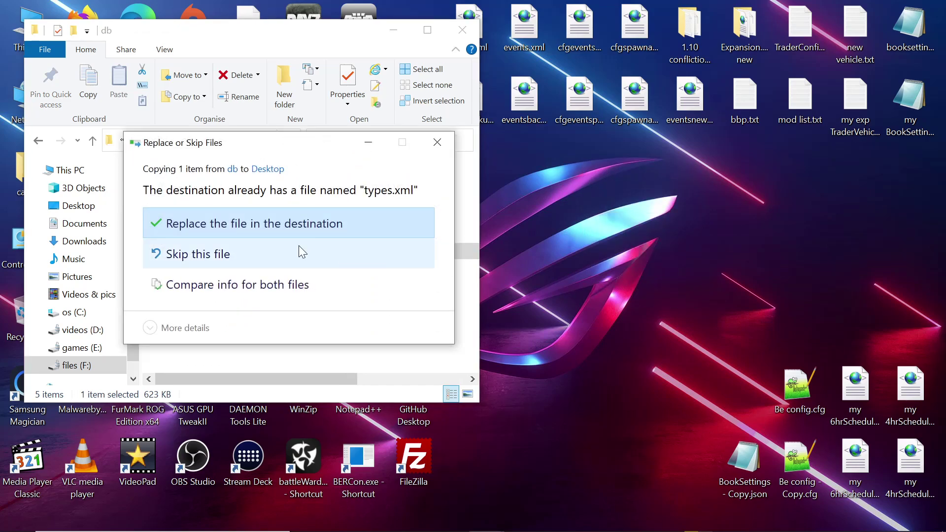
pyautogui.click(450, 147)
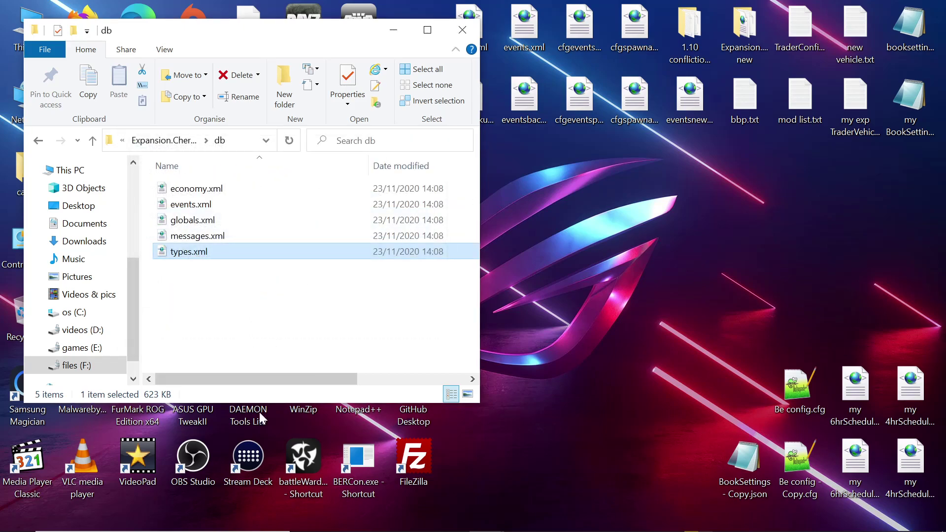
# Open test folder cc2 inside the GTX servers folder and place its window beside the db folder window.
pyautogui.moveTo(453, 520)
pyautogui.click(491, 517)
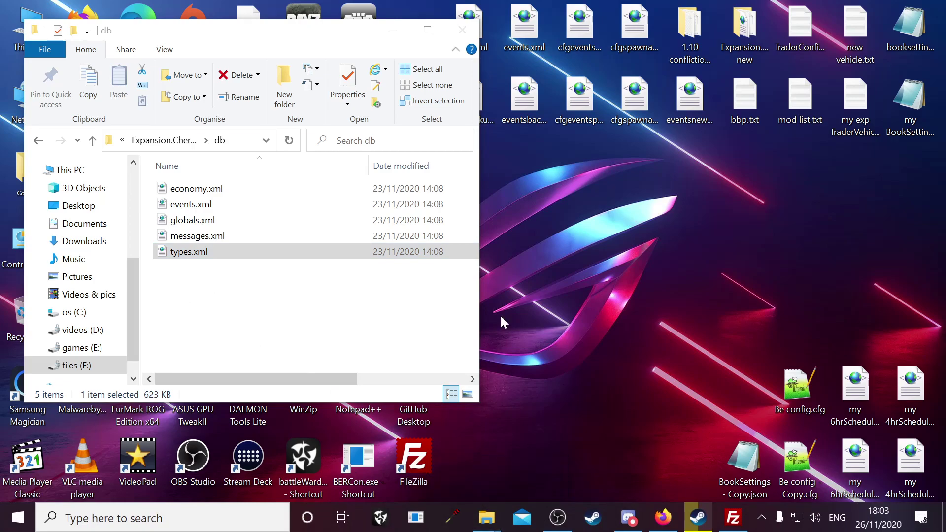
pyautogui.click(486, 520)
pyautogui.click(480, 493)
pyautogui.click(487, 518)
pyautogui.click(484, 466)
pyautogui.click(172, 212)
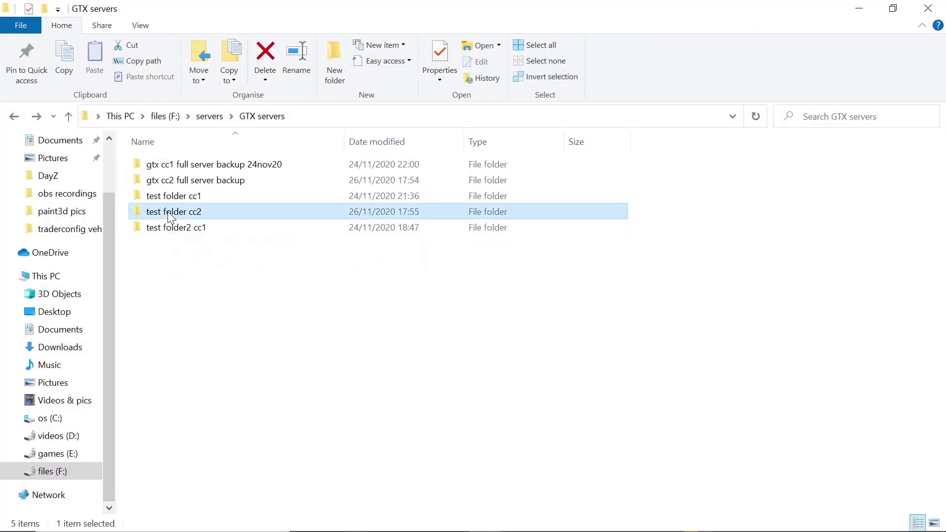
pyautogui.doubleClick(168, 212)
pyautogui.click(893, 8)
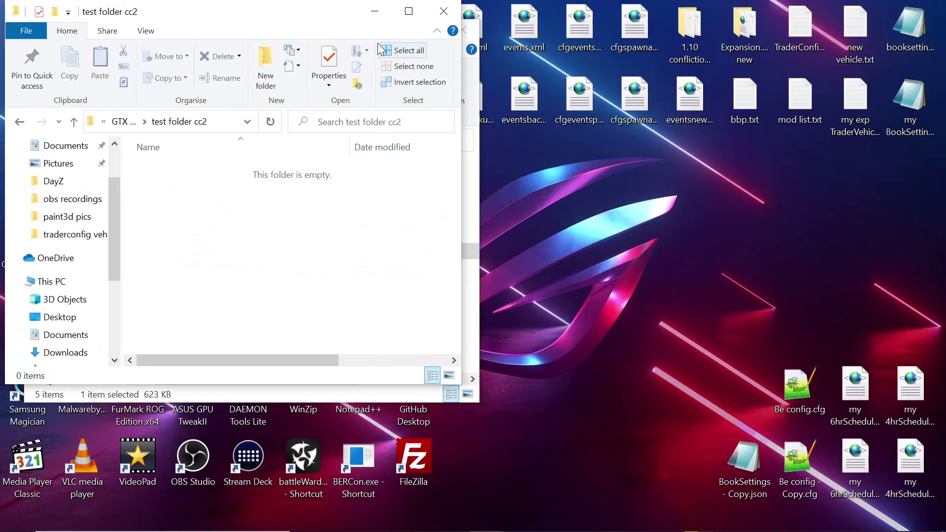
pyautogui.moveTo(290, 30); pyautogui.dragTo(783, 74)
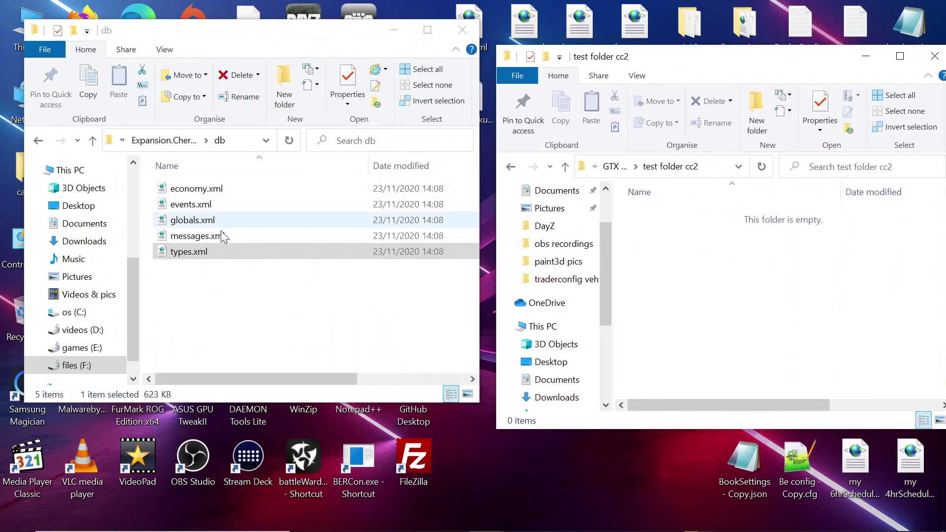
# Copy types.xml from the db folder into test folder cc2, and close the db folder window.
pyautogui.rightClick(192, 247)
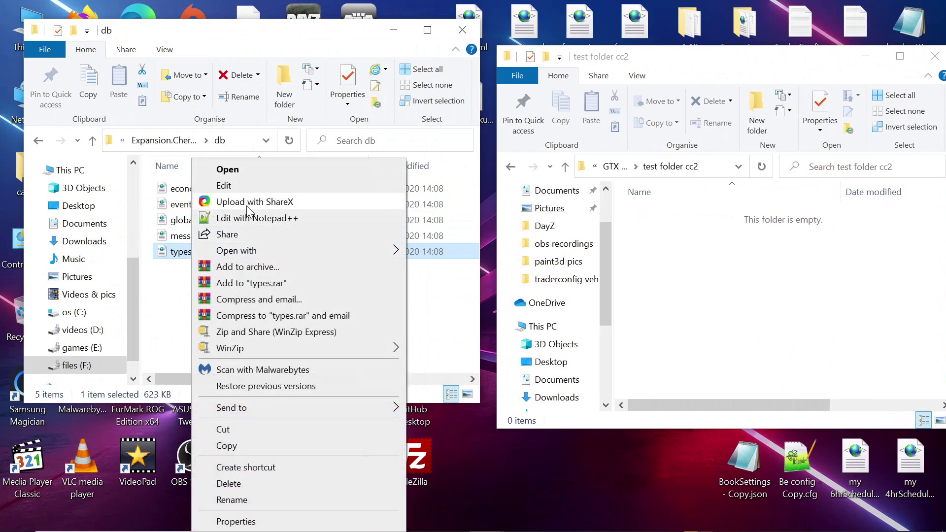
pyautogui.click(244, 446)
pyautogui.rightClick(675, 270)
pyautogui.click(710, 371)
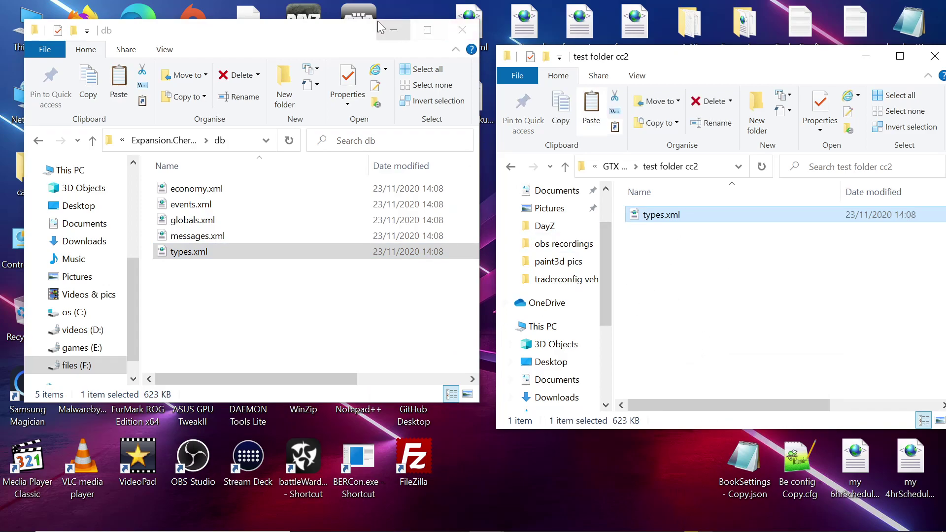
pyautogui.click(462, 28)
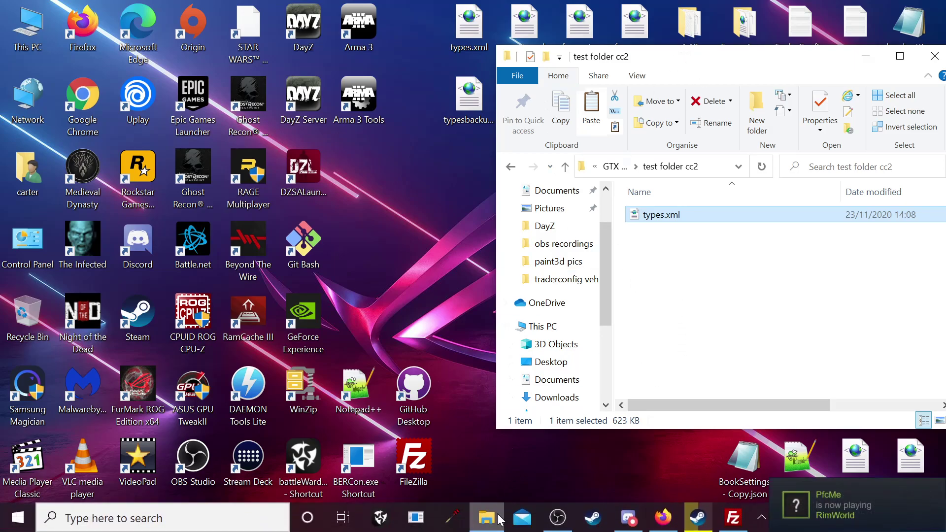
# Open a new File Explorer window and go to SteamLibrary\steamapps\common\DayZ on the games (E:) drive.
pyautogui.rightClick(499, 526)
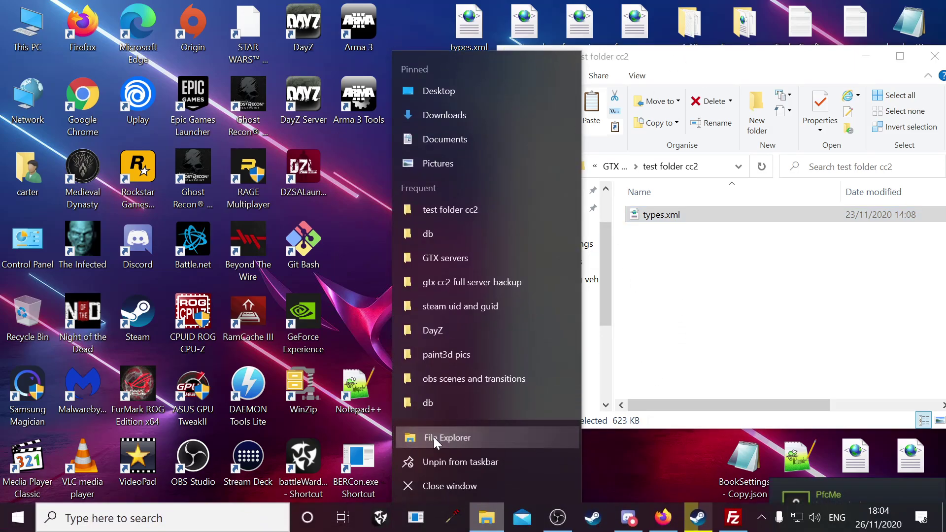
pyautogui.click(434, 437)
pyautogui.scroll(-4, 61, 299)
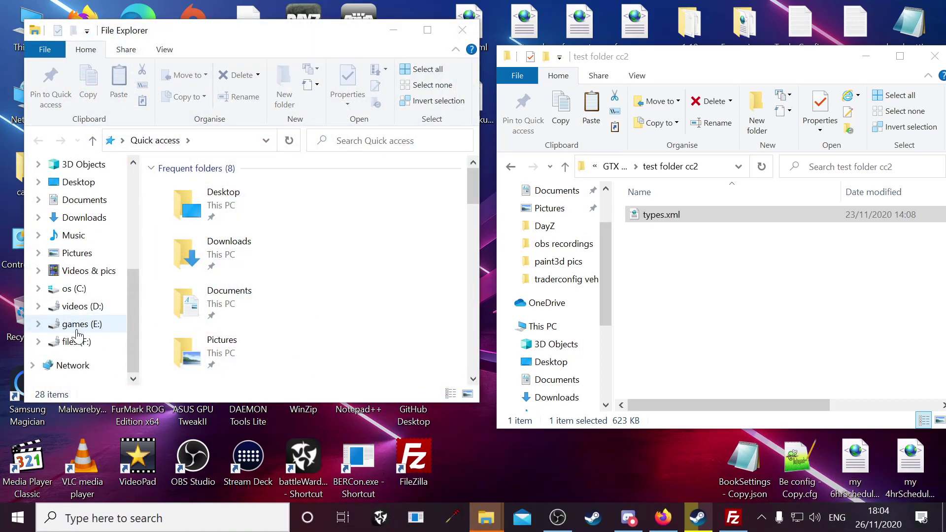
pyautogui.click(77, 329)
pyautogui.scroll(-1, 197, 288)
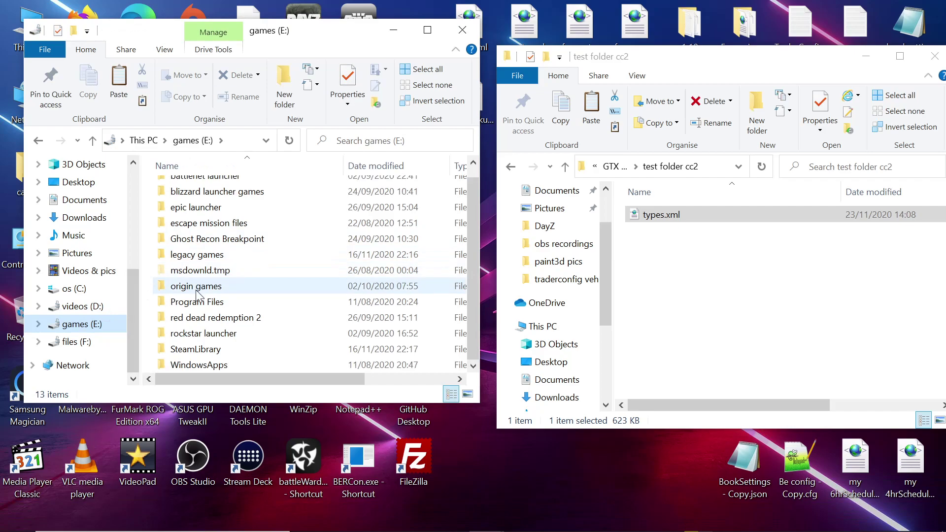
pyautogui.doubleClick(196, 350)
pyautogui.doubleClick(196, 251)
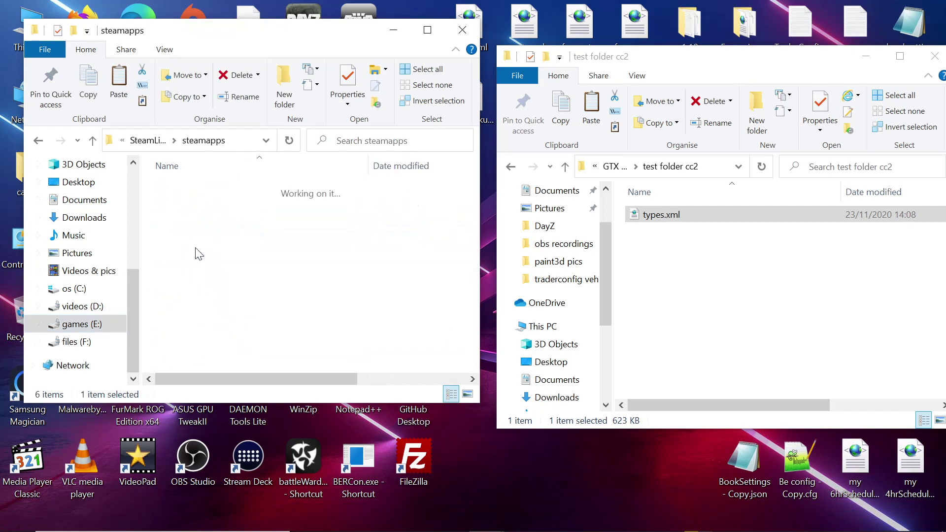
pyautogui.click(197, 204)
pyautogui.doubleClick(197, 204)
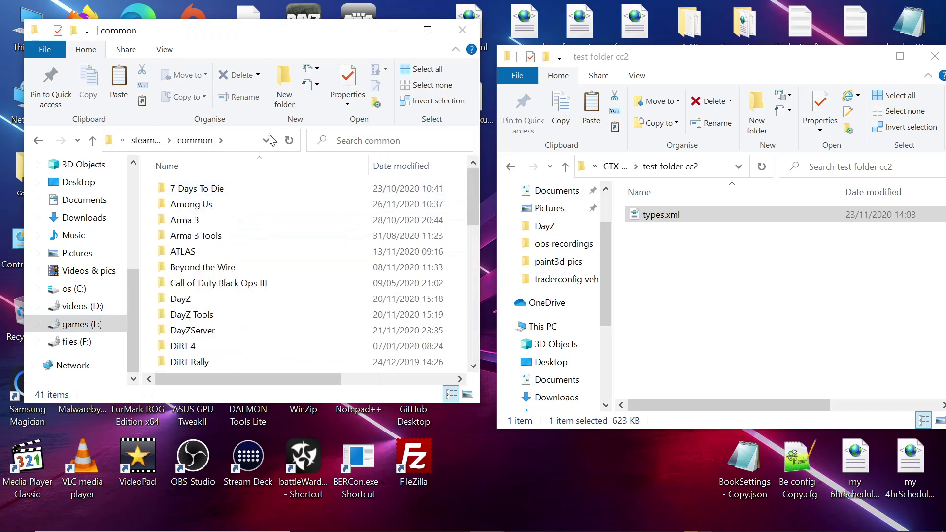
pyautogui.click(187, 299)
pyautogui.doubleClick(187, 299)
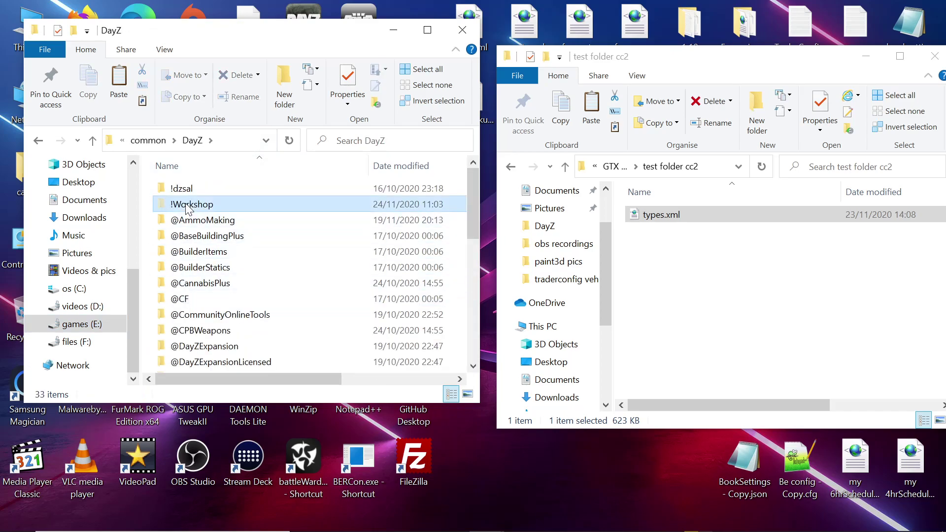
pyautogui.doubleClick(201, 205)
pyautogui.scroll(-2, 205, 282)
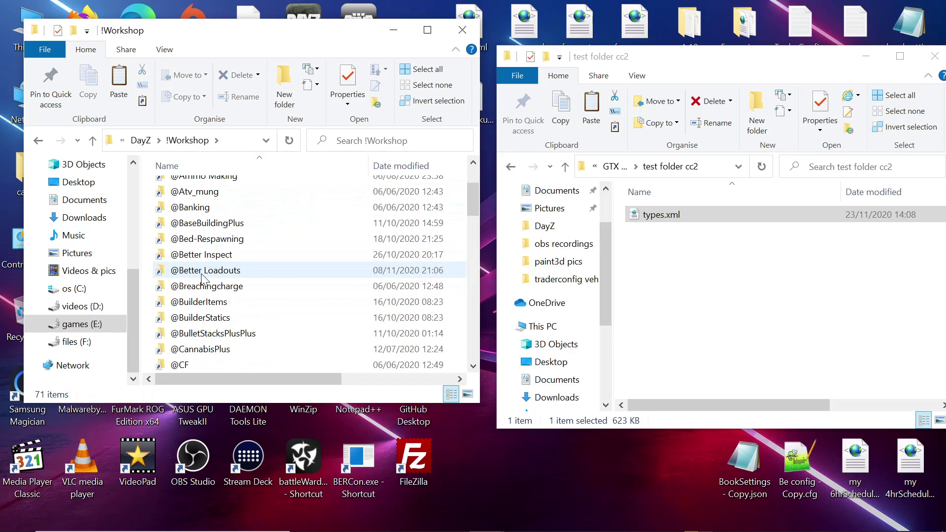
pyautogui.doubleClick(236, 224)
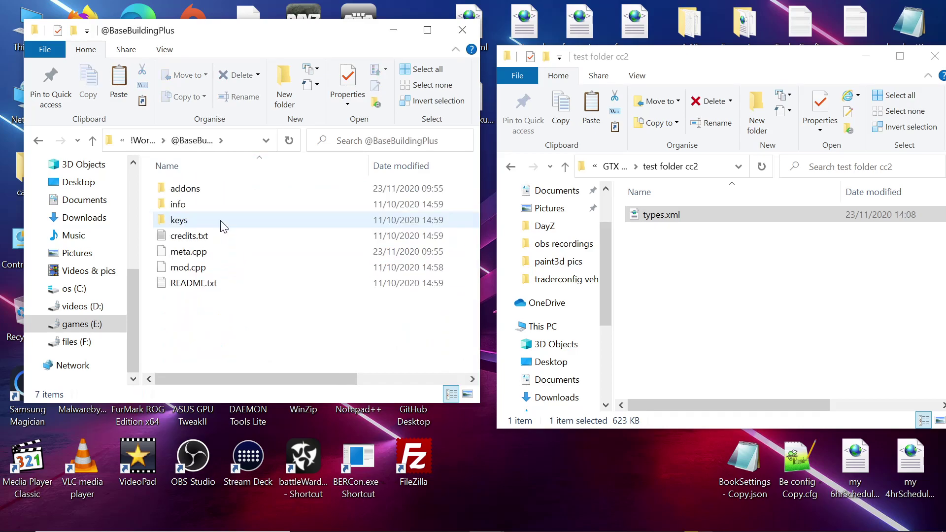
pyautogui.doubleClick(217, 204)
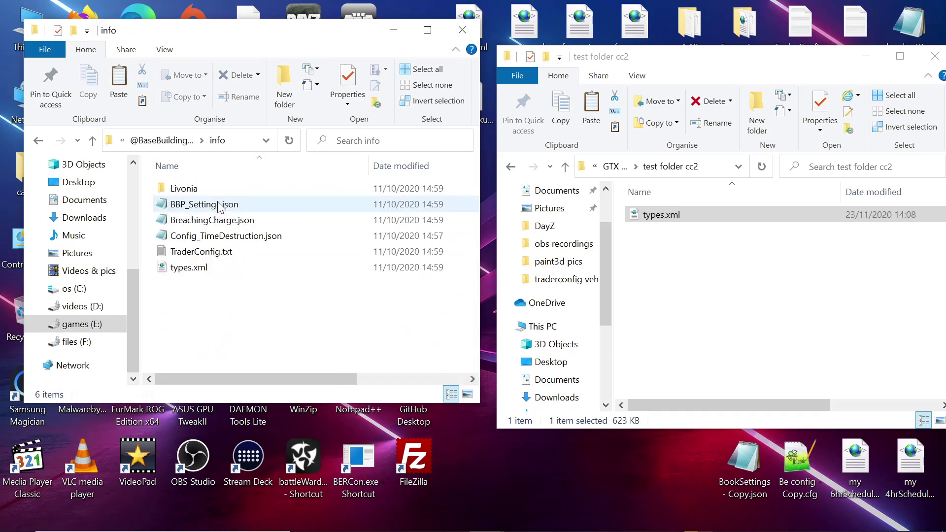
pyautogui.rightClick(183, 269)
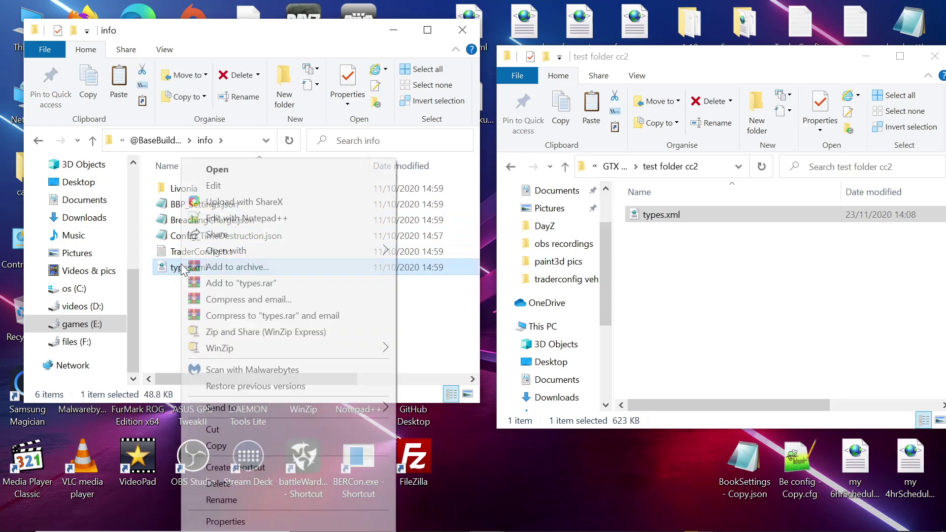
pyautogui.click(221, 220)
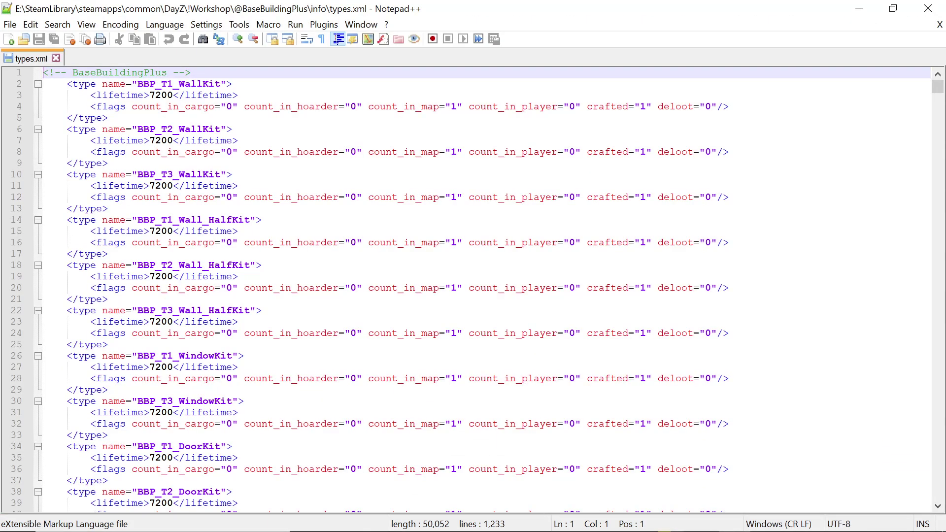
# Copy all BaseBuildingPlus type entries, from BBP_T1_WallKit through BBP_Dance_Floor, without the opening comment, and minimize Notepad++.
pyautogui.moveTo(44, 83); pyautogui.dragTo(115, 515)
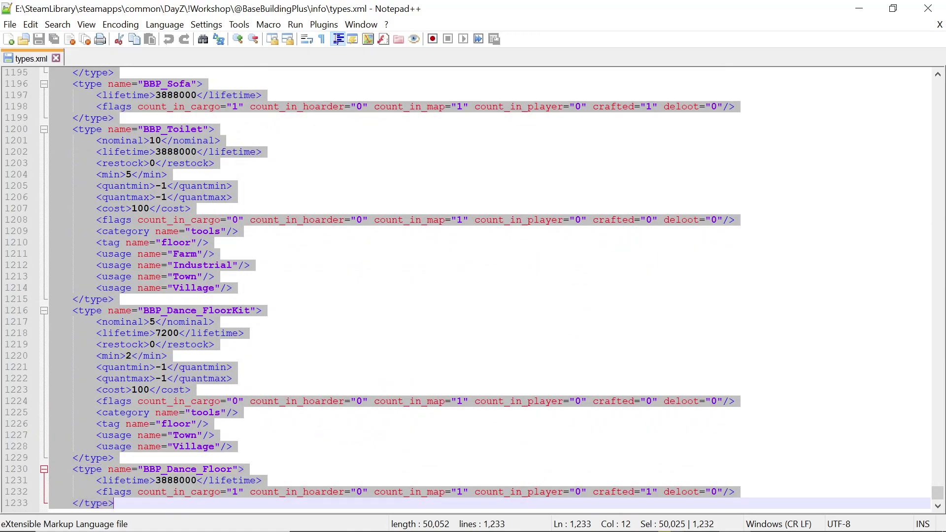
pyautogui.rightClick(103, 195)
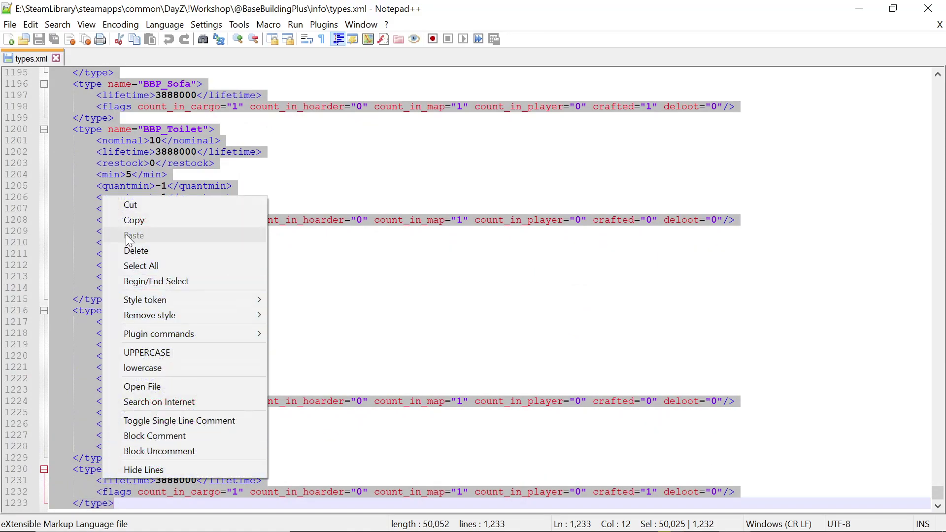
pyautogui.click(130, 220)
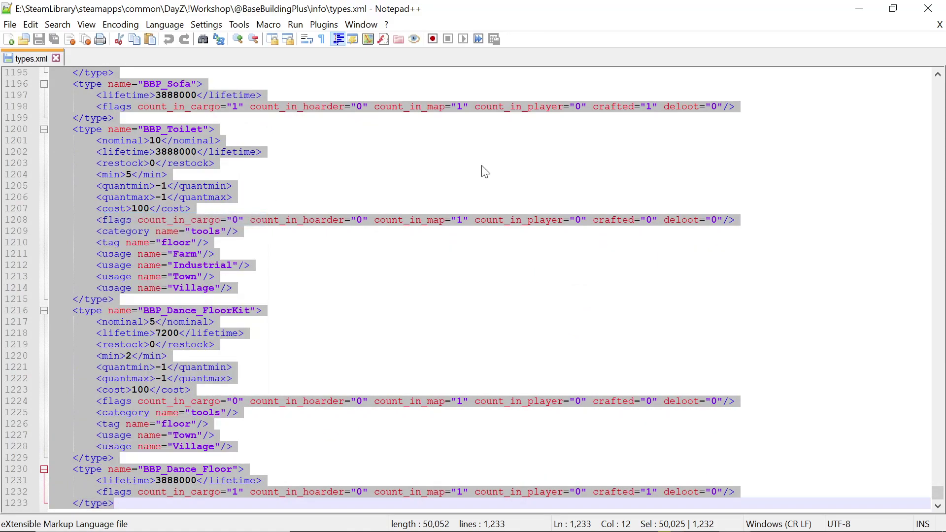
pyautogui.click(860, 8)
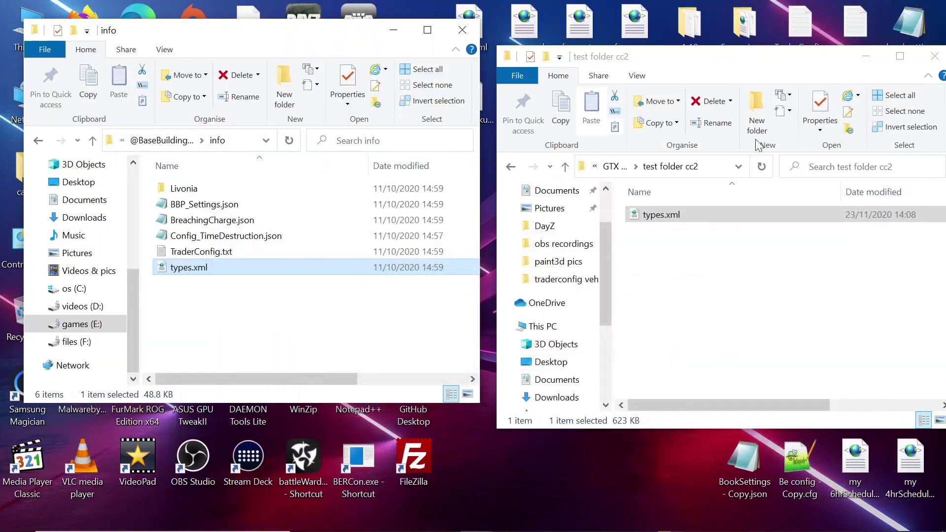
# Open the types.xml in test folder cc2 in Notepad++.
pyautogui.click(679, 234)
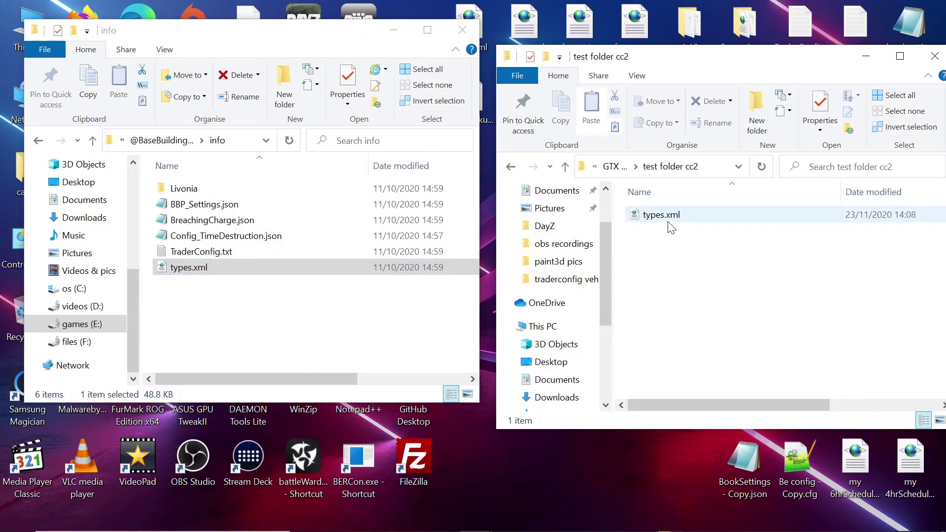
pyautogui.click(670, 222)
pyautogui.rightClick(671, 219)
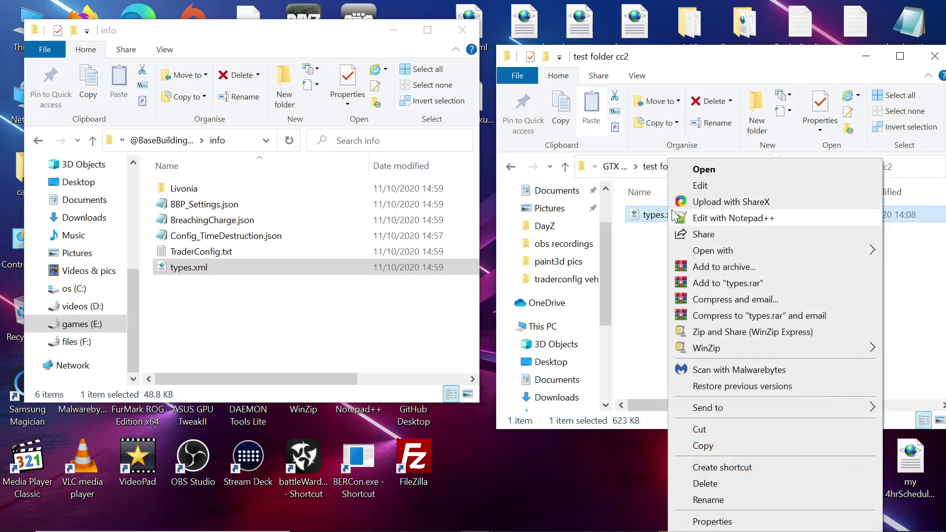
pyautogui.click(703, 219)
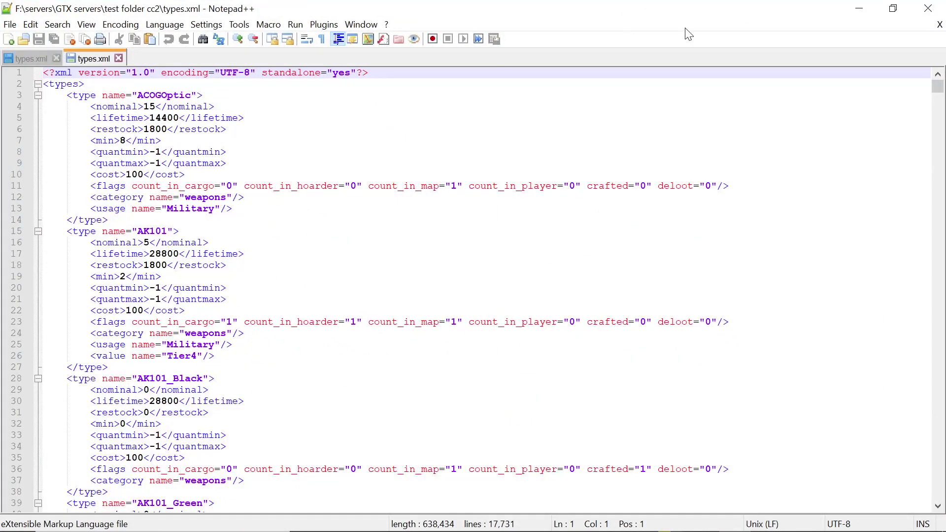
# Paste the copied BaseBuildingPlus entries on a new line between the ZucchiniSeedsPack entry's closing </type> tag and the final </types> tag.
pyautogui.moveTo(937, 88); pyautogui.dragTo(937, 495)
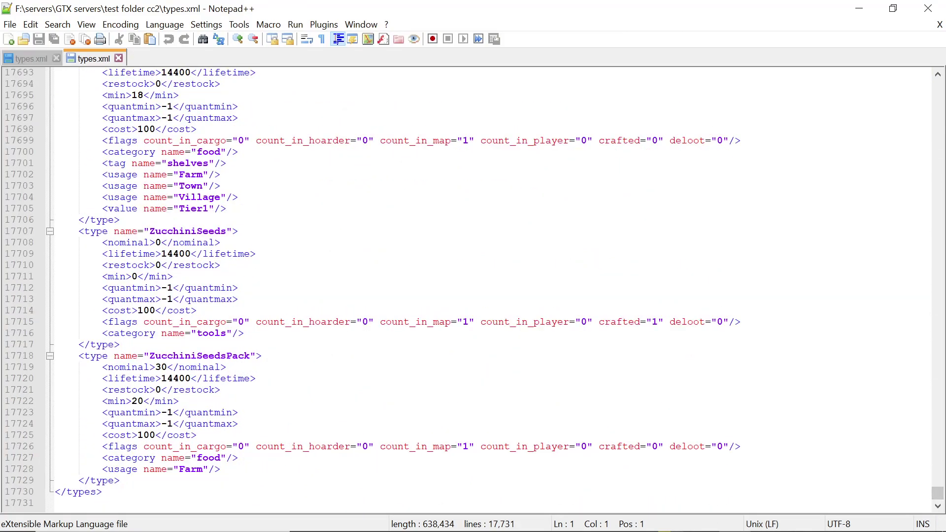
pyautogui.click(120, 481)
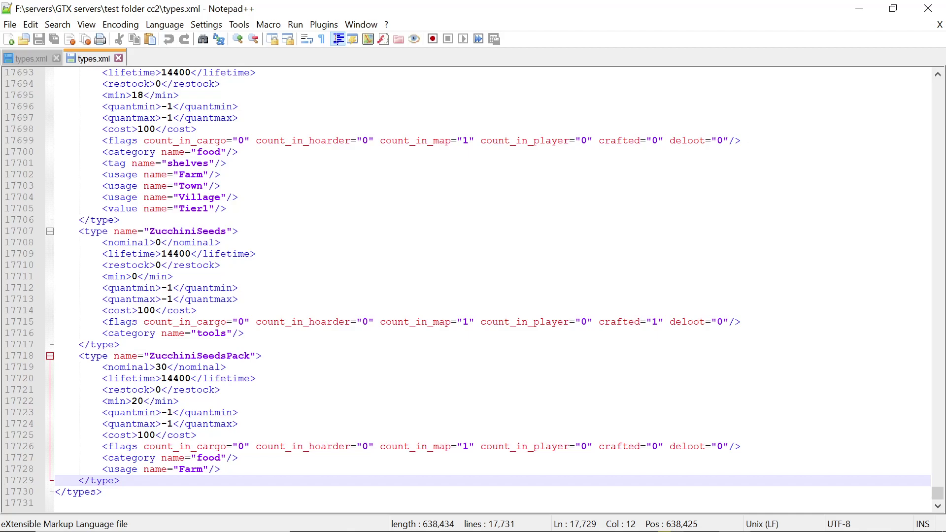
pyautogui.press('Return')
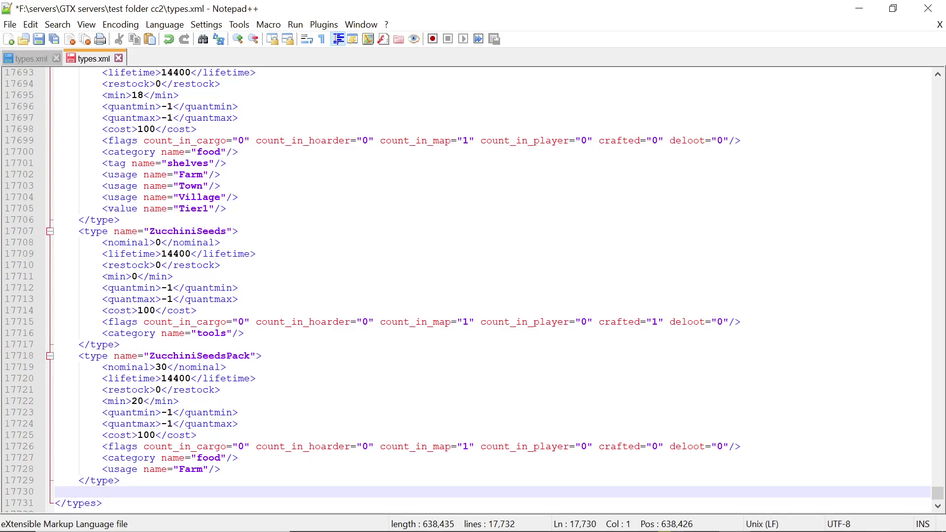
pyautogui.rightClick(56, 211)
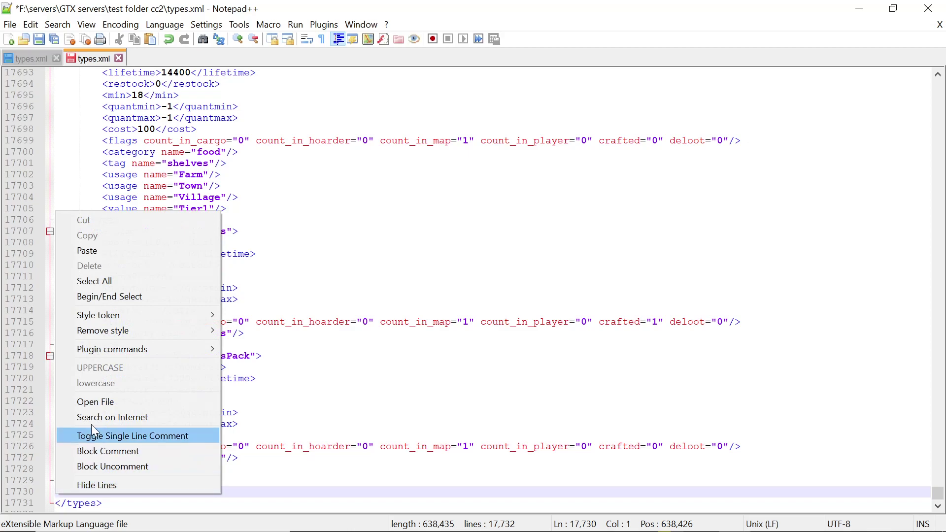
pyautogui.click(91, 250)
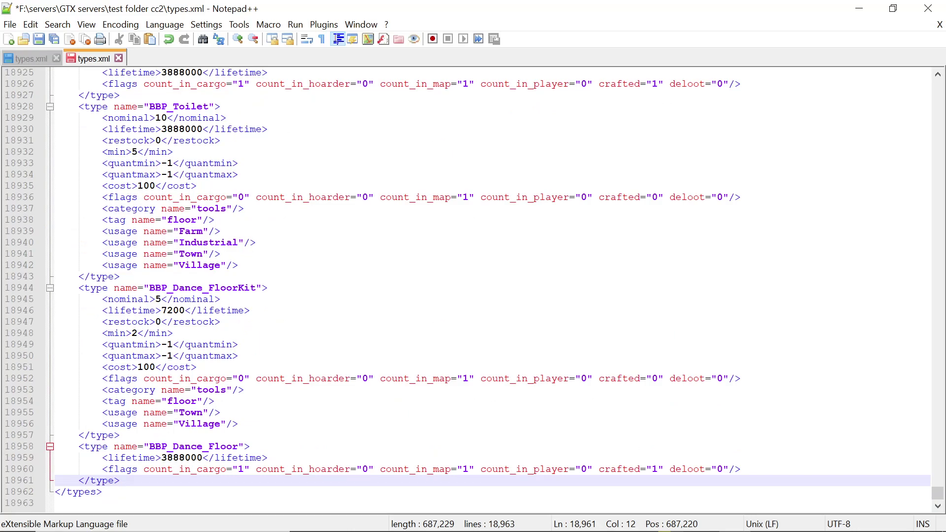
# Review the pasted BBP entries from BBP_Dance_Floor back to BBP_T1_WallKit and examine where they join the ZucchiniSeedsPack entry.
pyautogui.scroll(10, 476, 290)
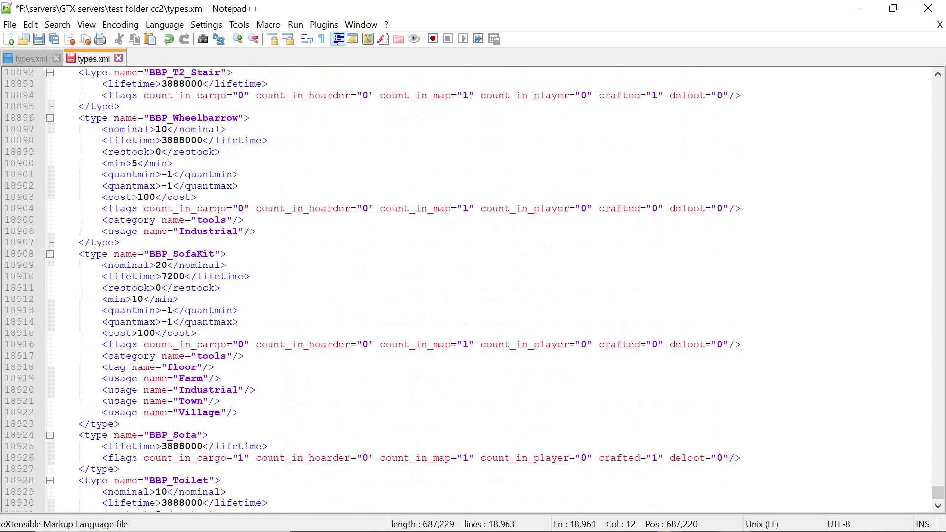
pyautogui.scroll(2, 476, 291)
pyautogui.scroll(-4, 476, 290)
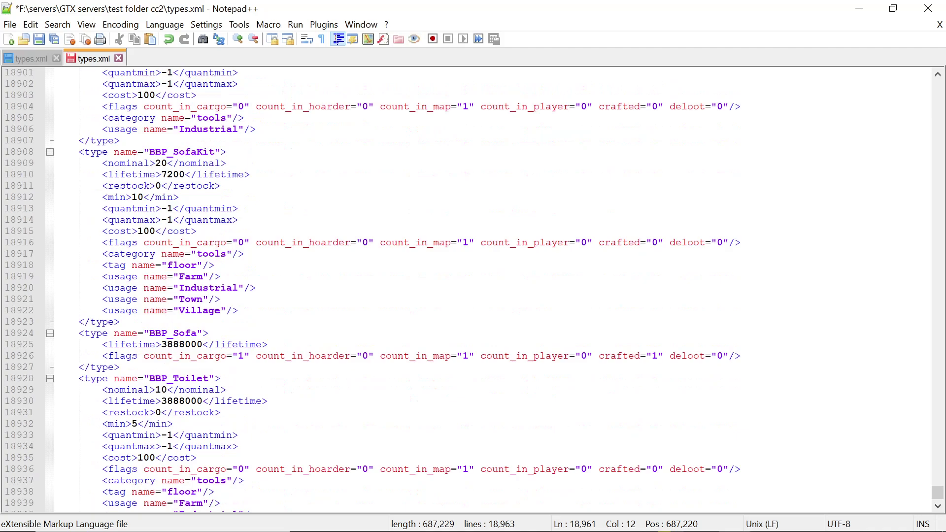
pyautogui.scroll(10, 476, 290)
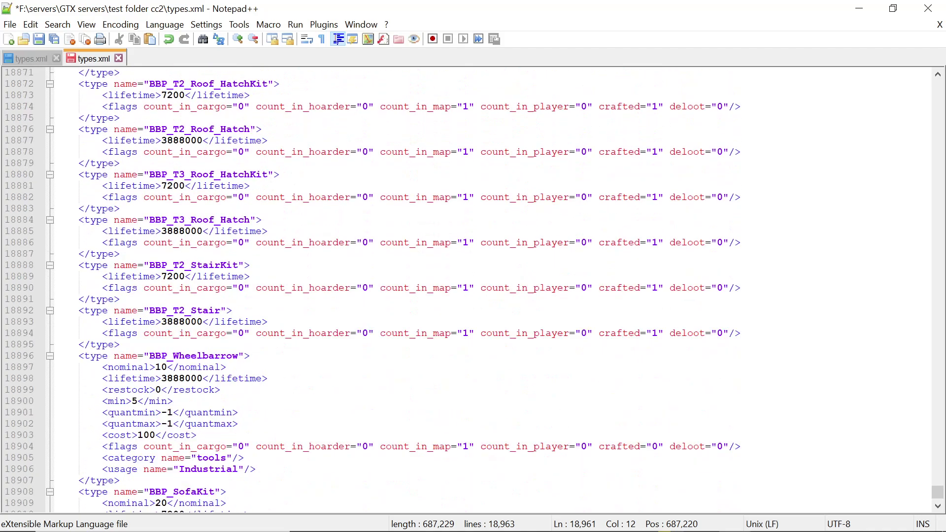
pyautogui.scroll(7, 477, 290)
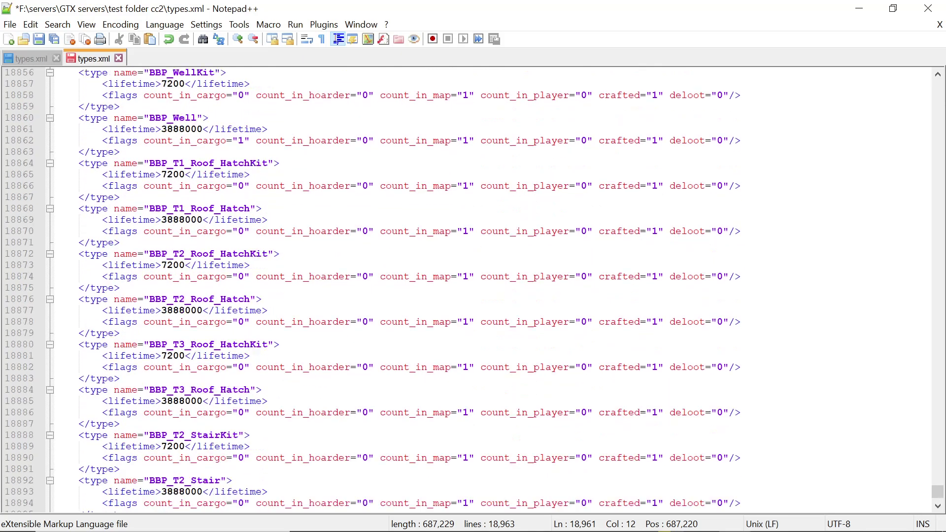
pyautogui.scroll(6, 477, 290)
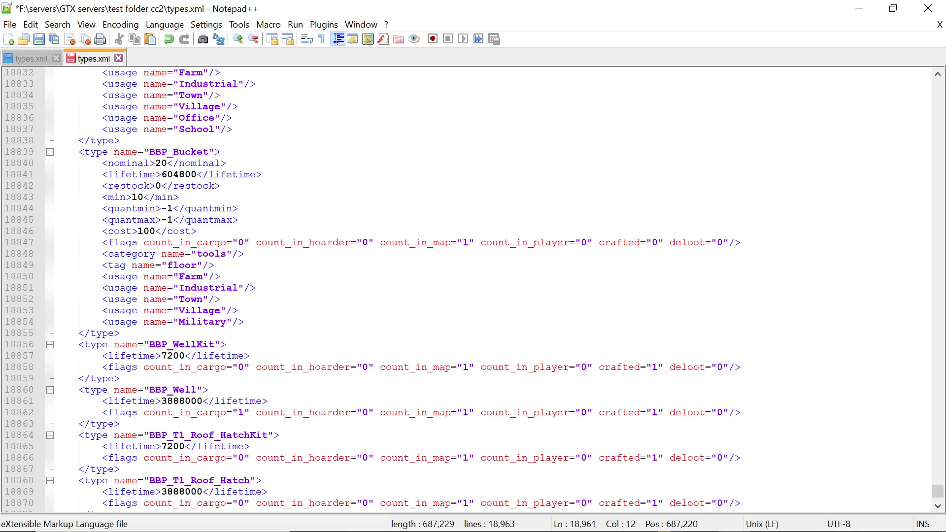
pyautogui.scroll(10, 476, 291)
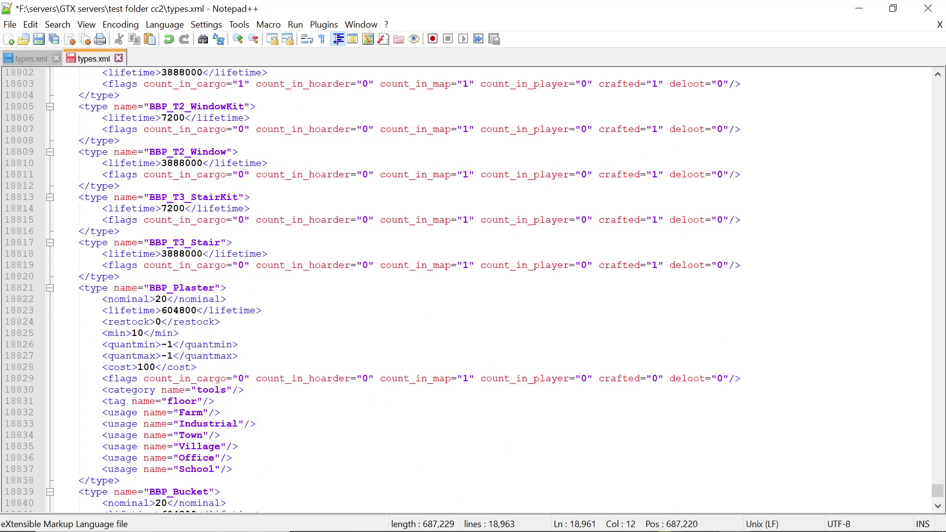
pyautogui.scroll(10, 473, 291)
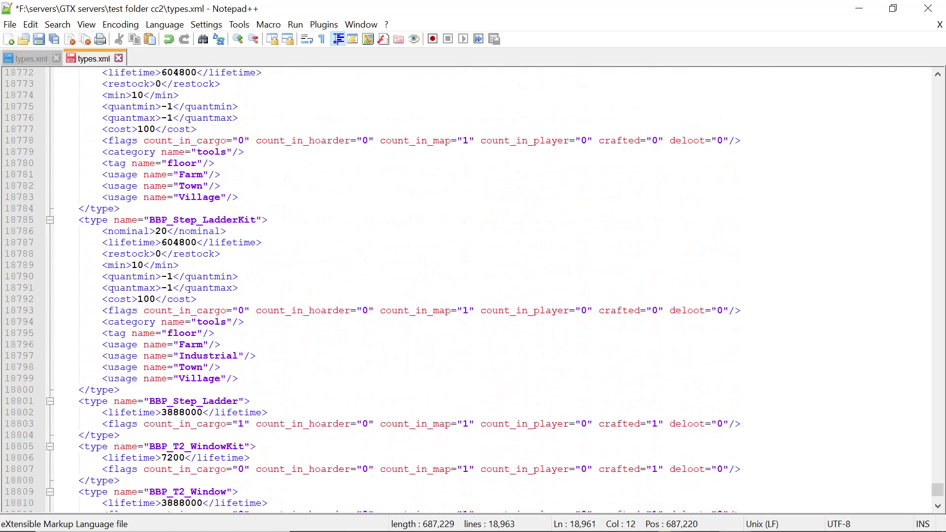
pyautogui.scroll(-5, 473, 290)
pyautogui.scroll(6, 473, 291)
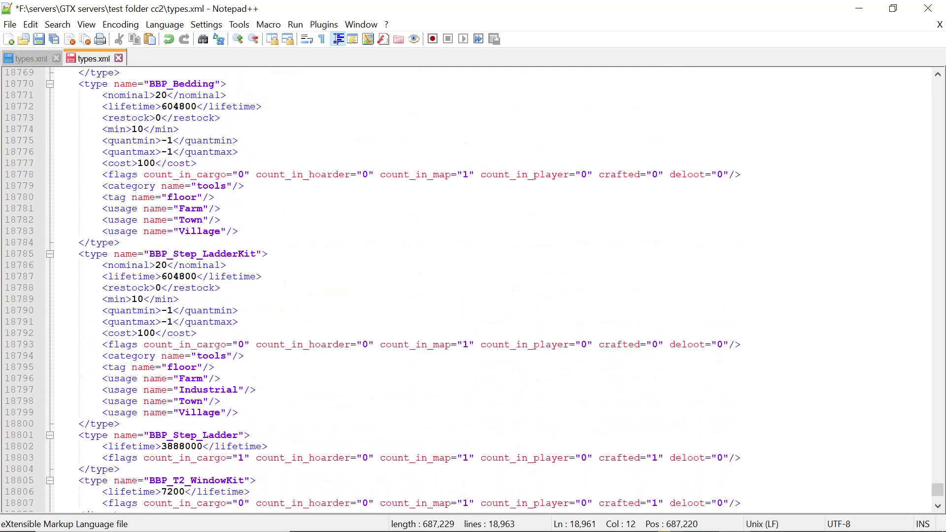
pyautogui.scroll(15, 473, 291)
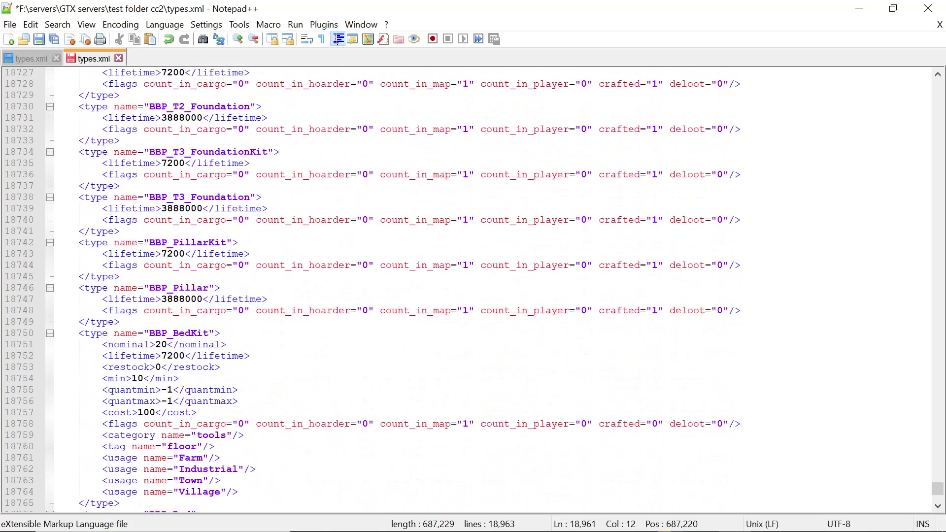
pyautogui.scroll(19, 473, 290)
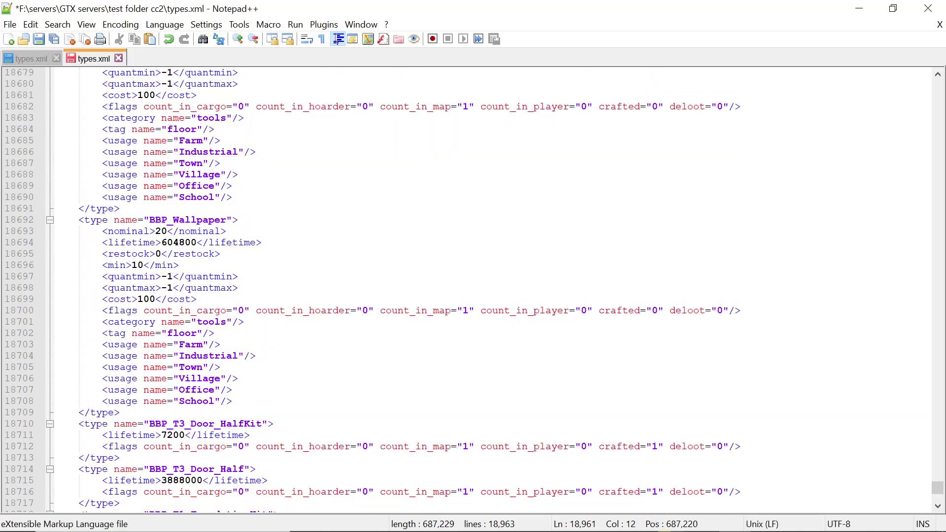
pyautogui.scroll(20, 473, 290)
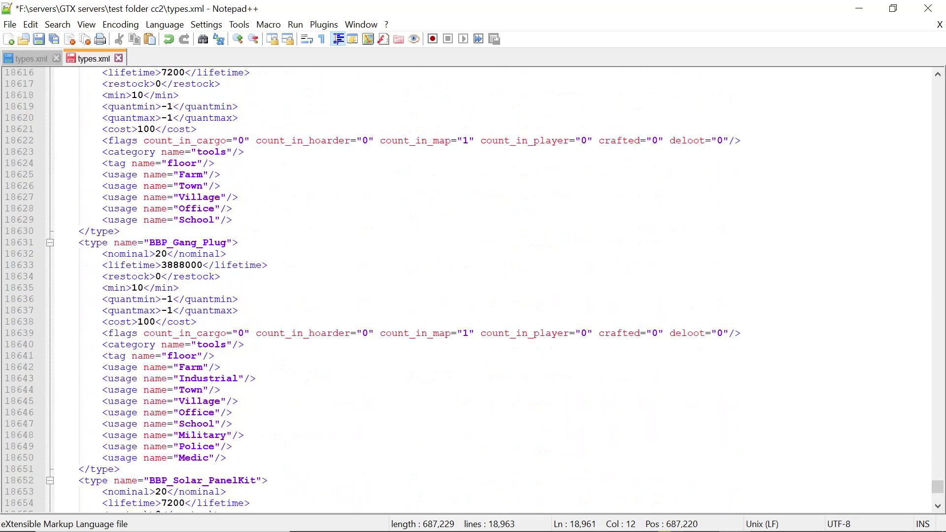
pyautogui.scroll(20, 473, 290)
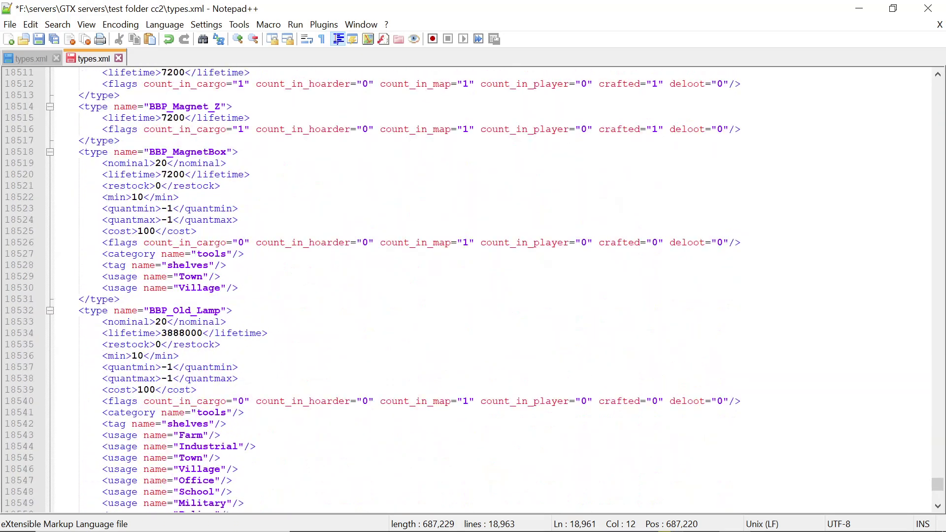
pyautogui.scroll(20, 473, 290)
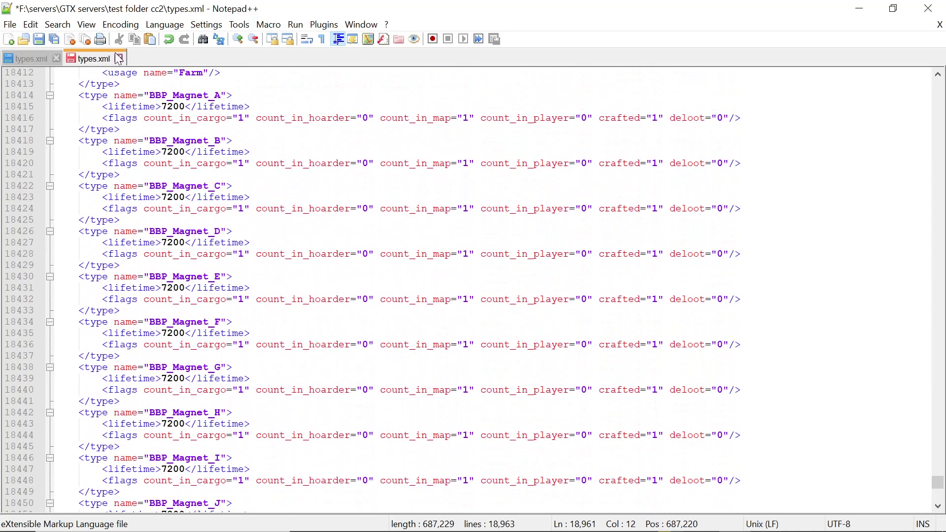
pyautogui.scroll(6, 473, 290)
pyautogui.scroll(20, 473, 290)
pyautogui.scroll(20, 473, 291)
pyautogui.scroll(20, 473, 290)
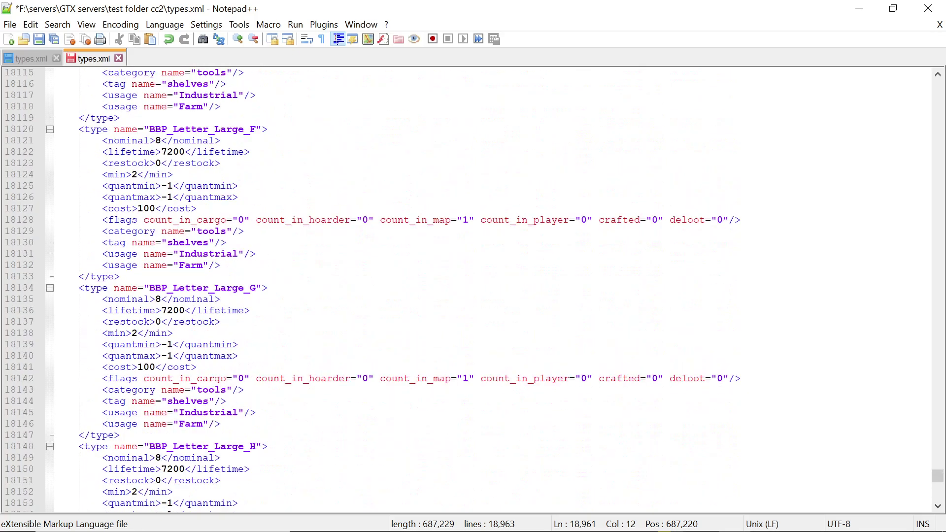
pyautogui.scroll(9, 473, 291)
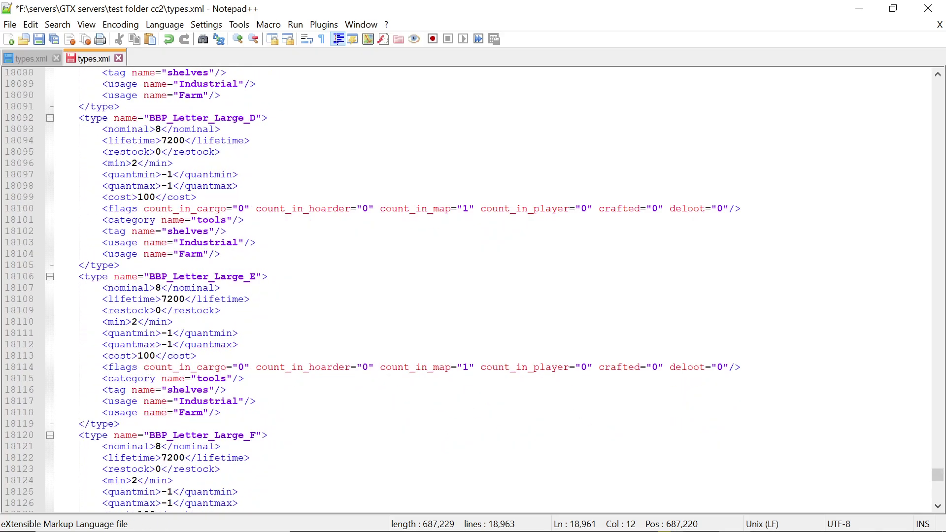
pyautogui.scroll(20, 473, 290)
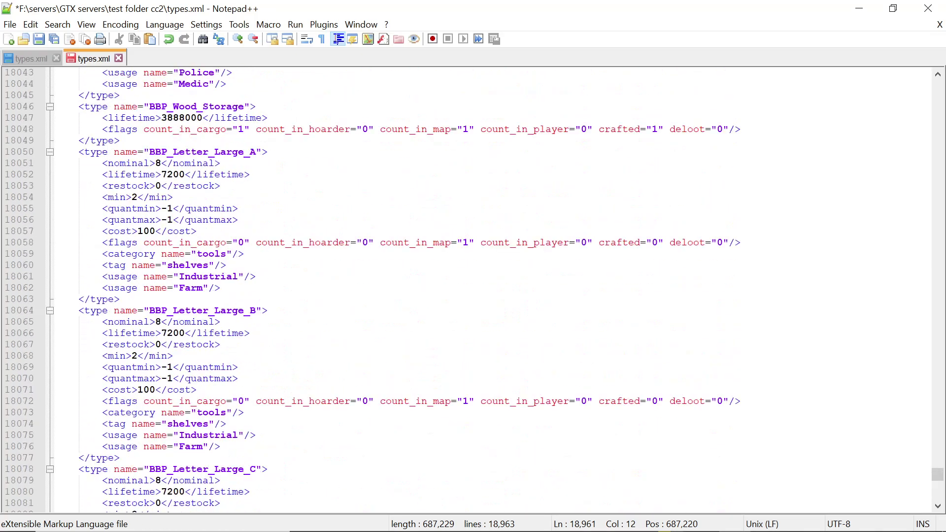
pyautogui.scroll(20, 473, 290)
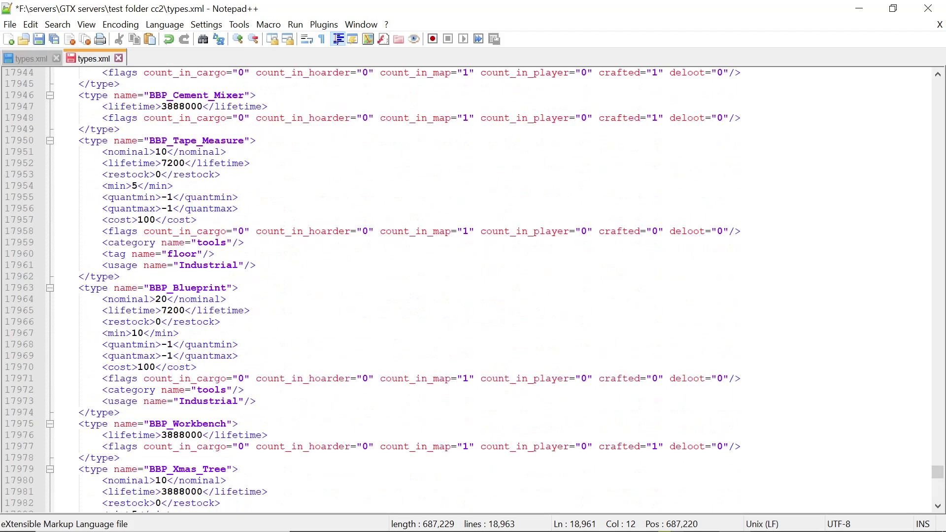
pyautogui.scroll(16, 473, 290)
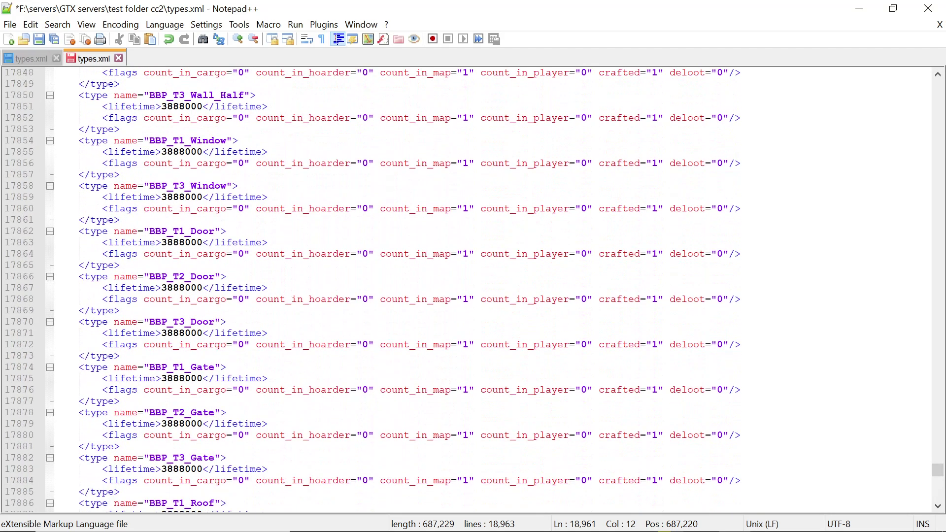
pyautogui.scroll(20, 473, 290)
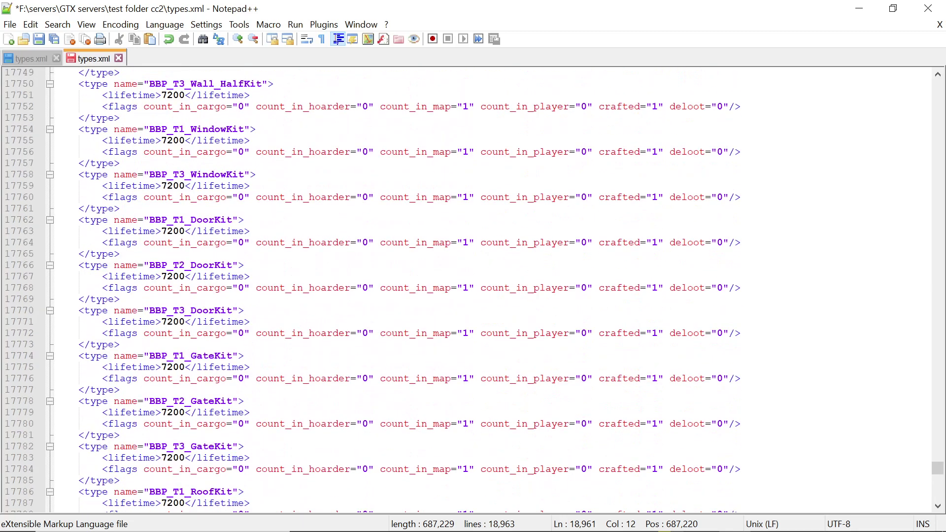
pyautogui.scroll(20, 474, 290)
pyautogui.scroll(18, 474, 290)
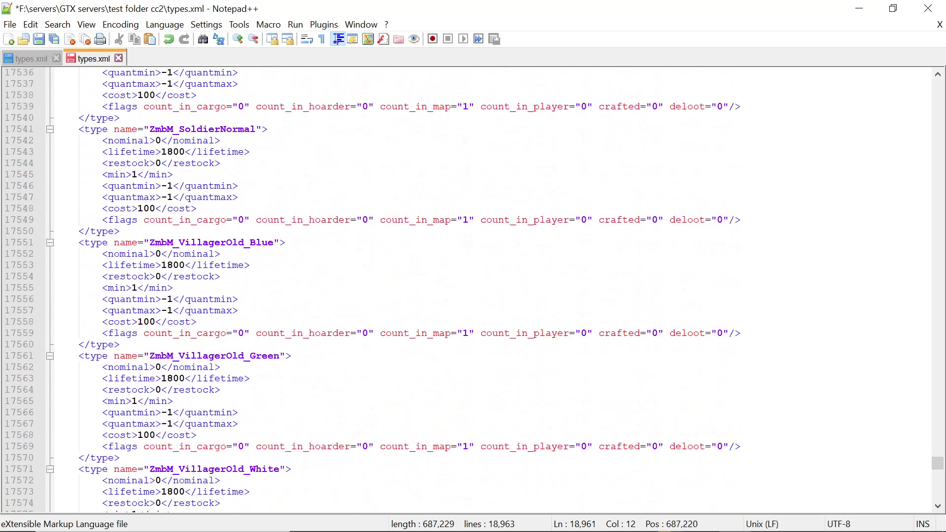
pyautogui.scroll(2, 473, 291)
pyautogui.scroll(-20, 473, 291)
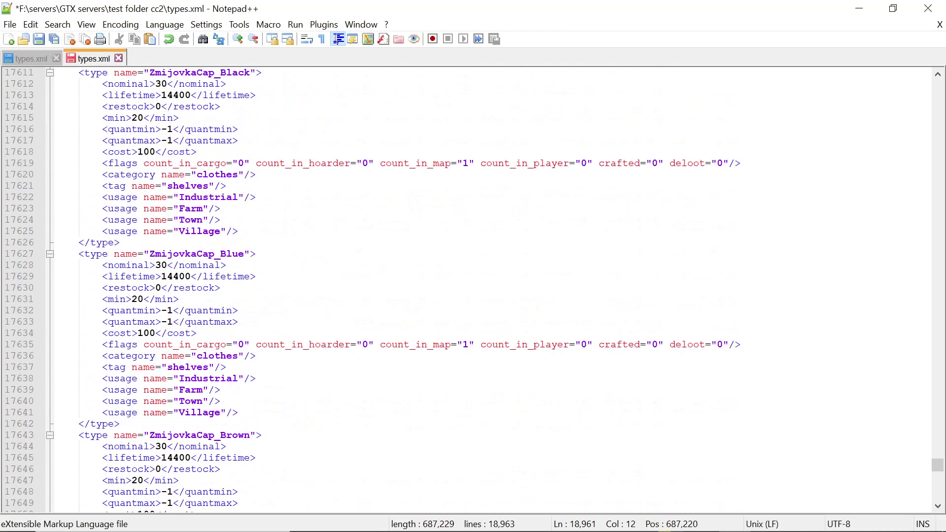
pyautogui.scroll(-6, 473, 290)
pyautogui.scroll(-20, 473, 291)
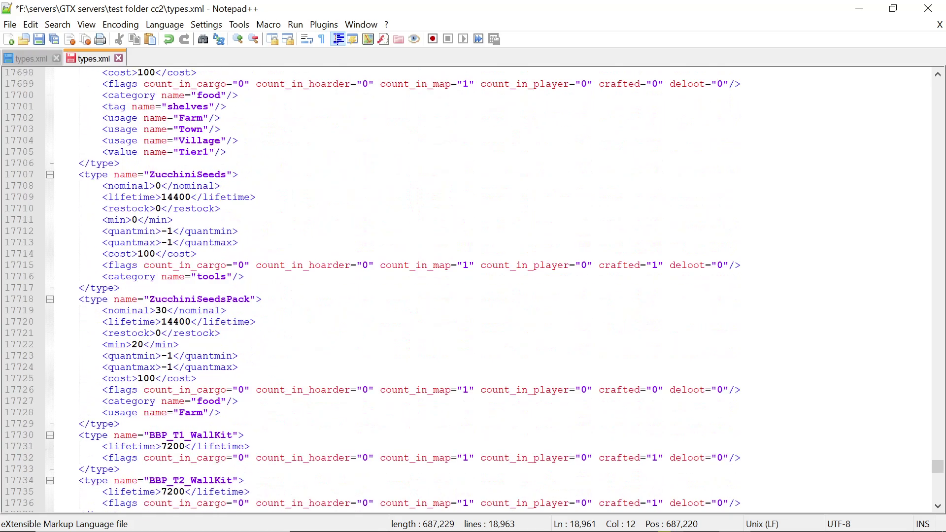
pyautogui.scroll(-11, 473, 290)
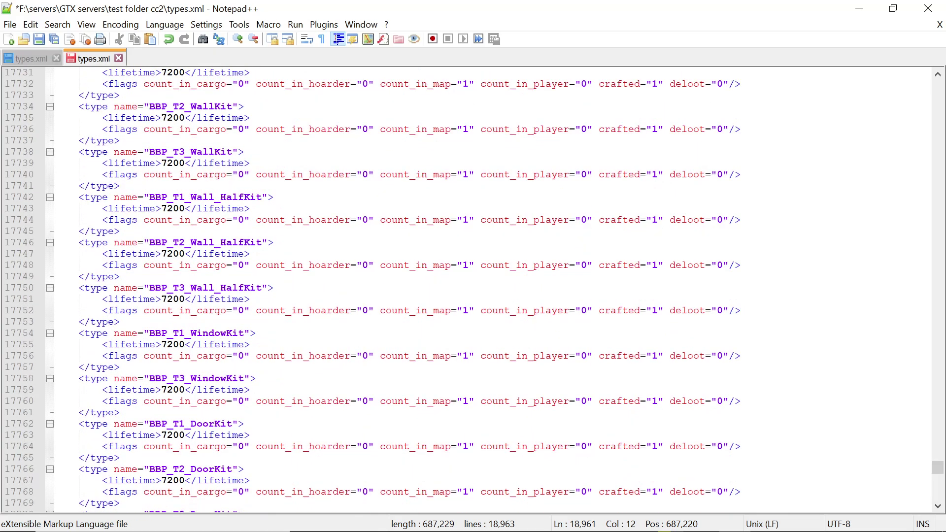
pyautogui.scroll(4, 473, 290)
pyautogui.scroll(5, 473, 290)
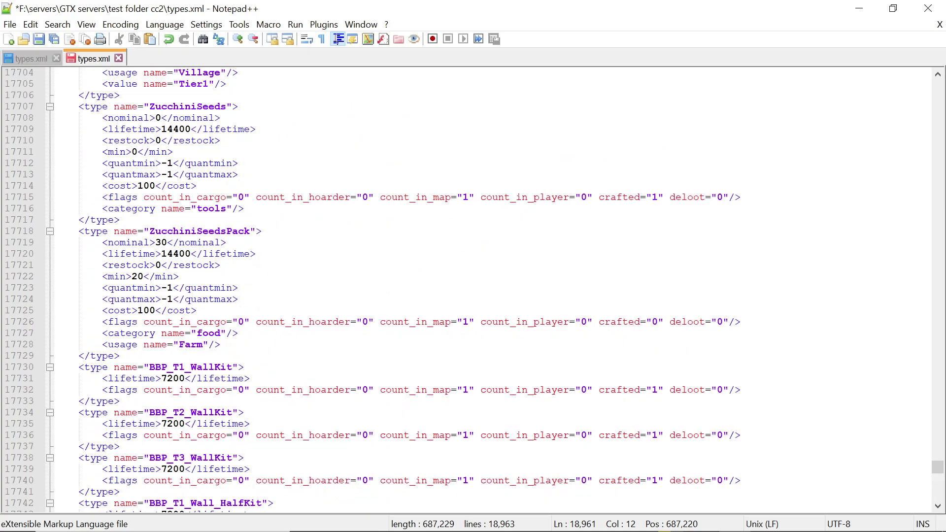
pyautogui.scroll(-2, 473, 290)
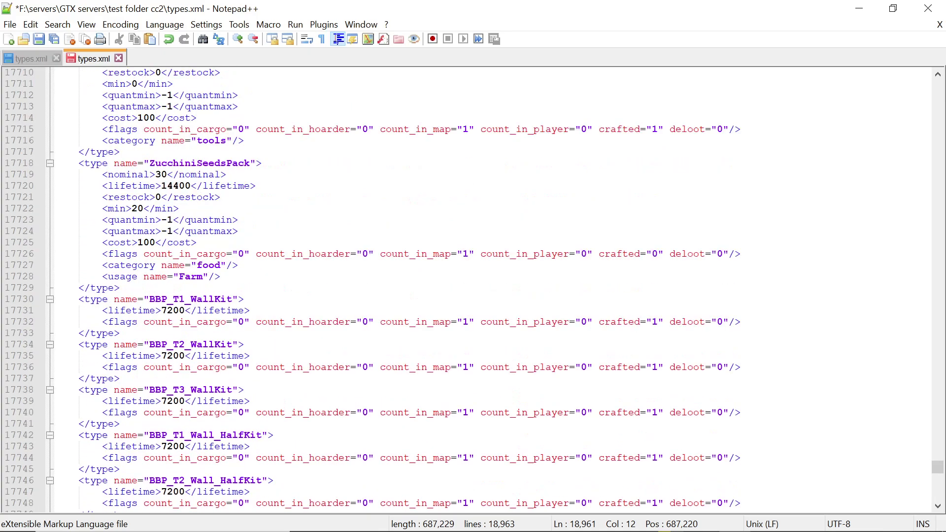
# Close and save the merged types.xml, then close the mod's types.xml, Notepad++ and the mod's info folder window.
pyautogui.click(118, 59)
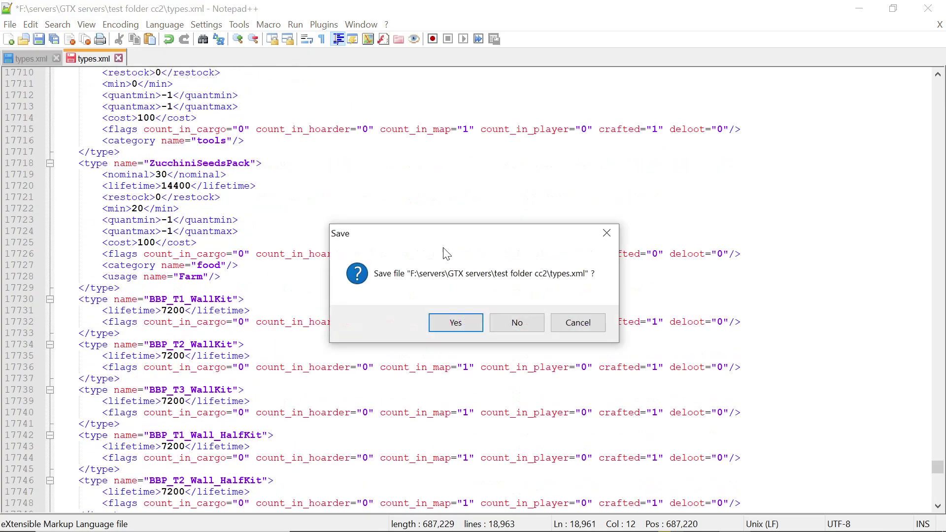
pyautogui.click(455, 323)
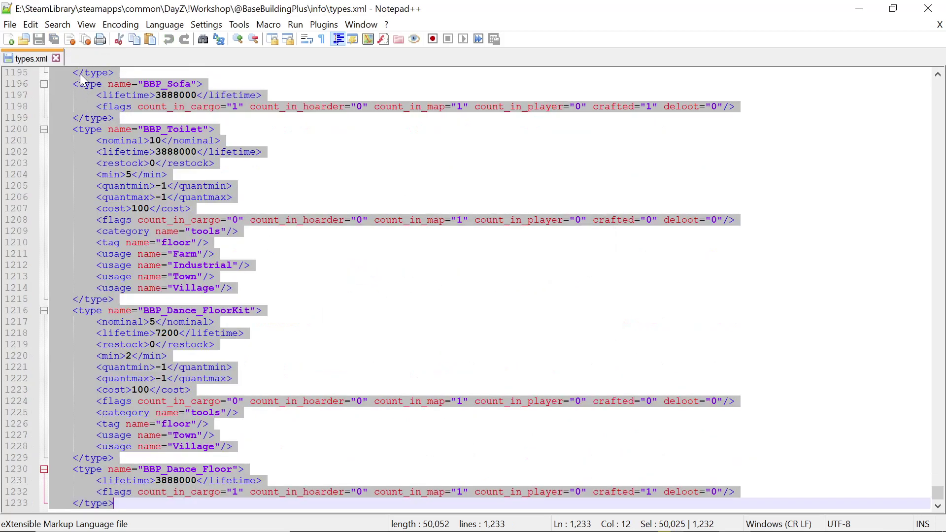
pyautogui.click(60, 73)
pyautogui.click(56, 59)
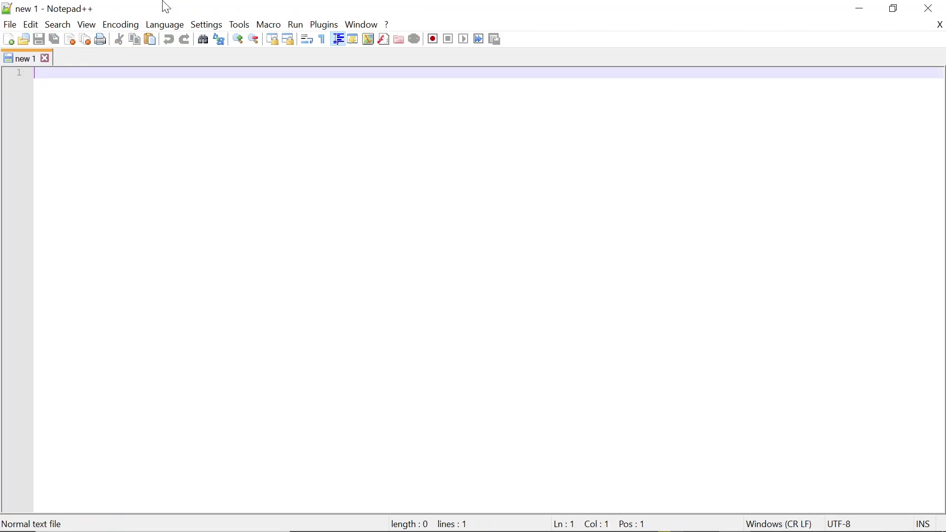
pyautogui.click(942, 10)
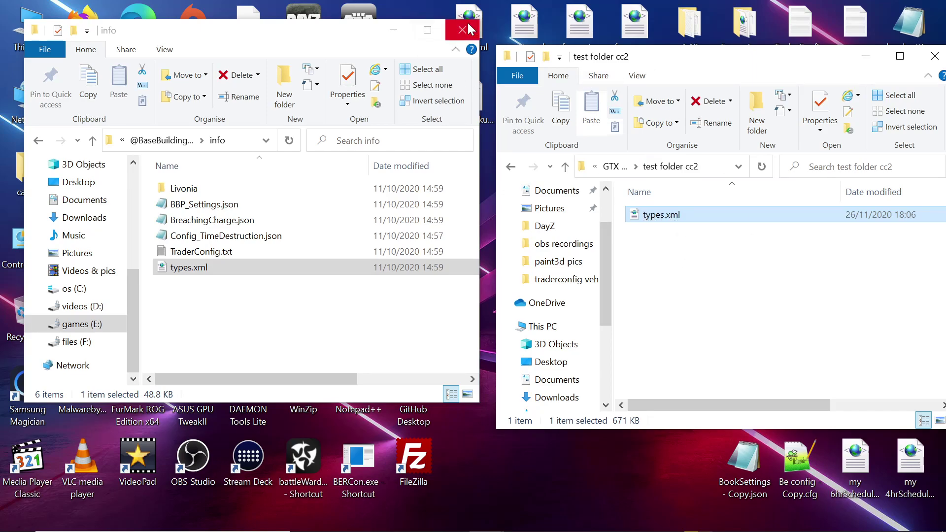
pyautogui.click(460, 38)
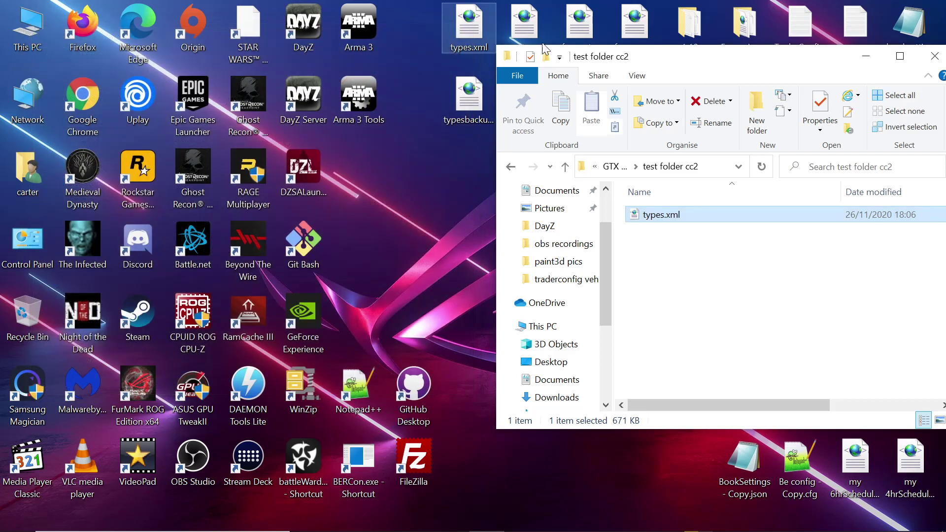
# Close the test folder cc2 window and switch to FileZilla.
pyautogui.moveTo(781, 63); pyautogui.dragTo(364, 78)
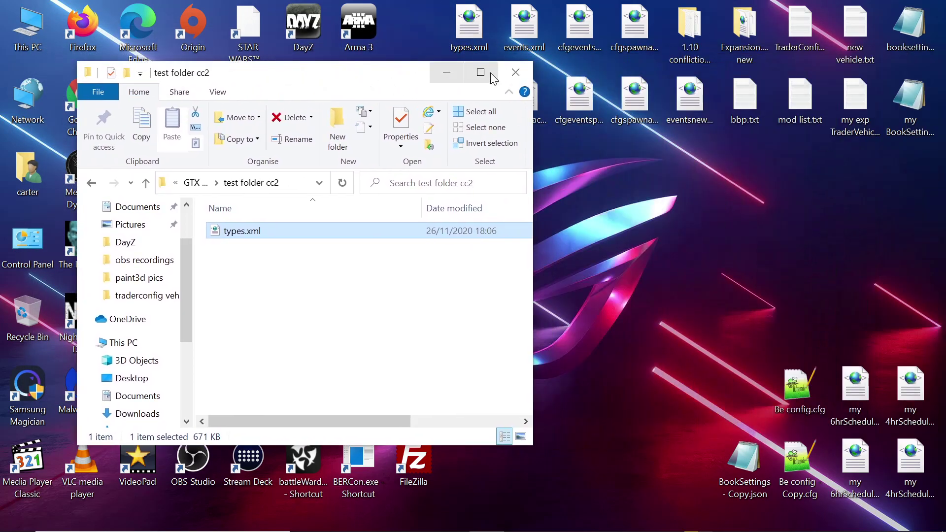
pyautogui.click(517, 73)
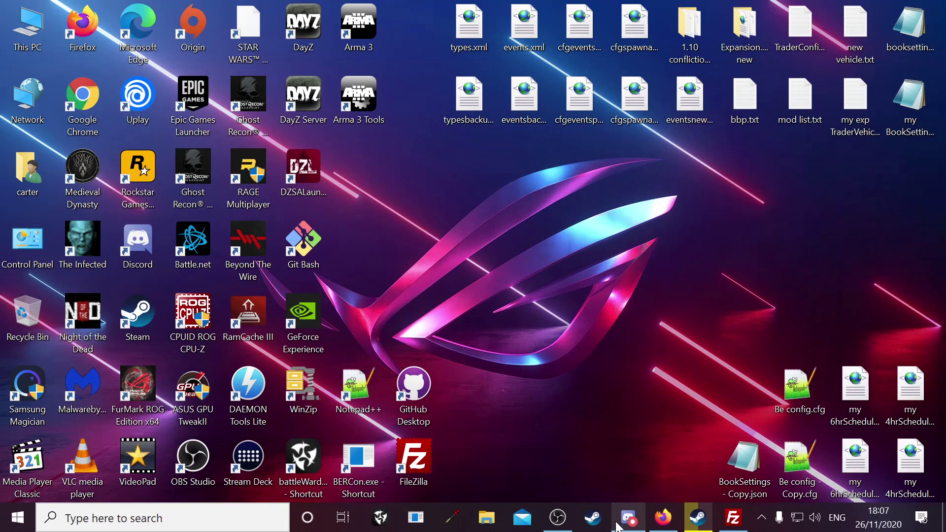
pyautogui.click(735, 520)
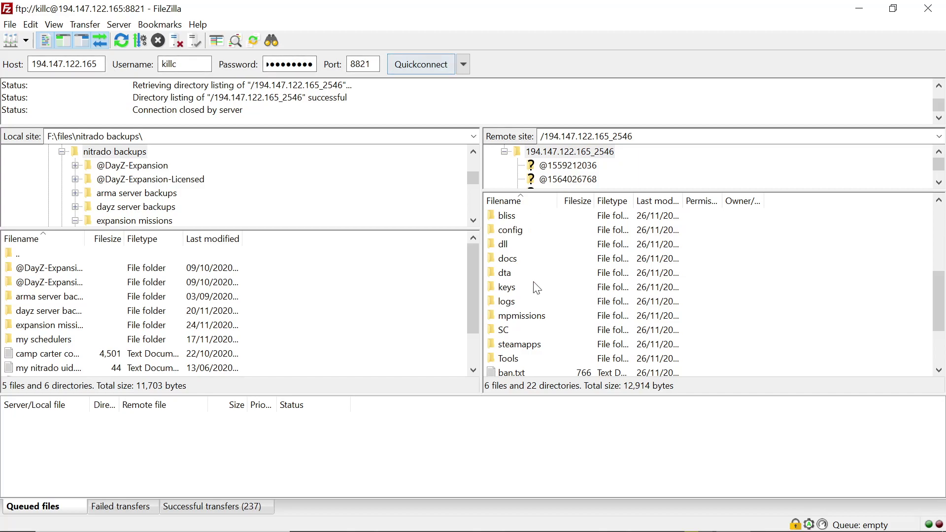
# Open the db folder inside mpmissions/Expansion.ChernarusPlus on the remote server.
pyautogui.scroll(-1, 550, 293)
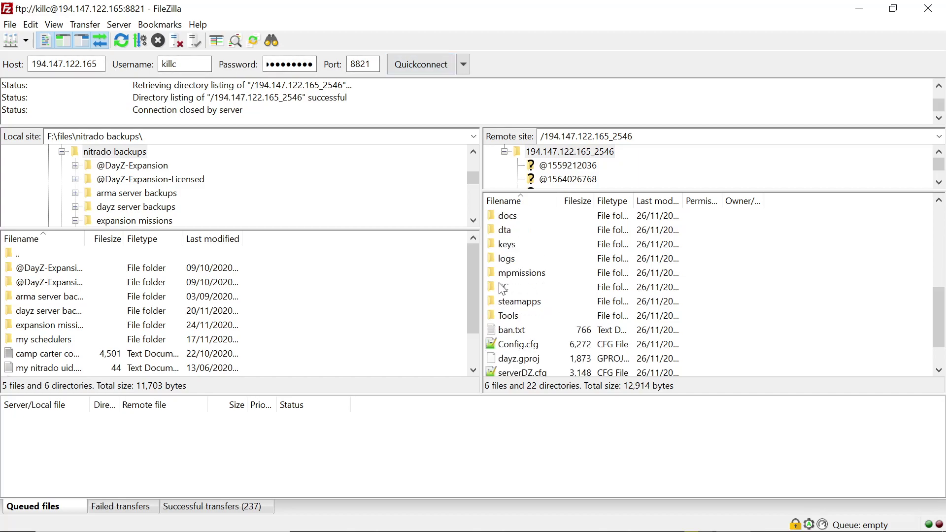
pyautogui.click(519, 288)
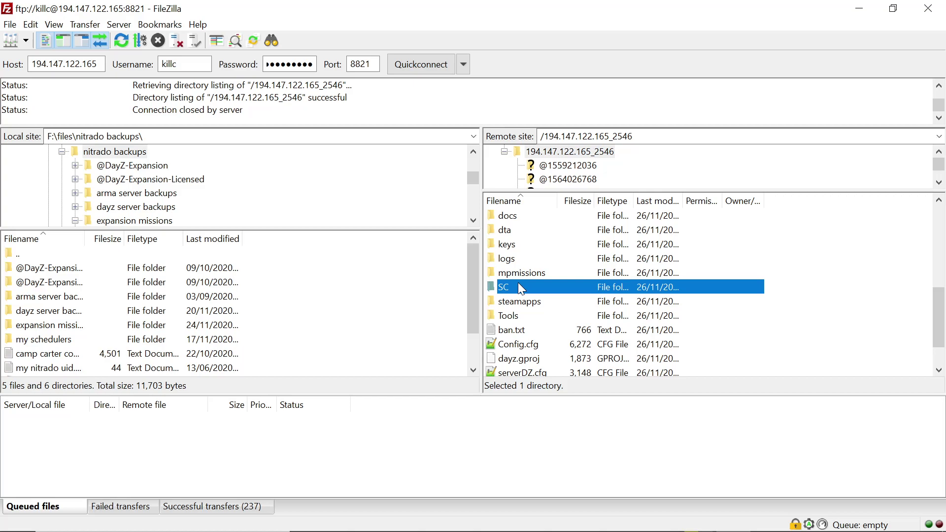
pyautogui.click(521, 275)
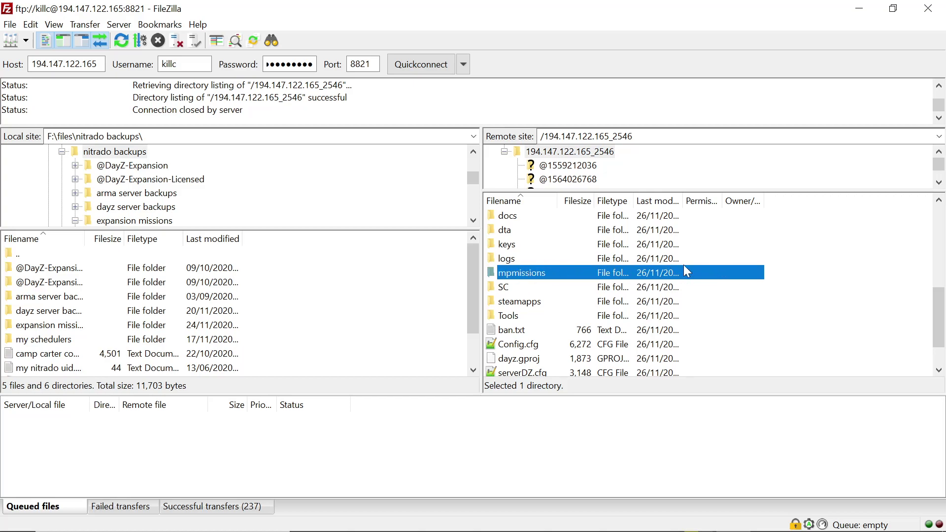
pyautogui.doubleClick(531, 271)
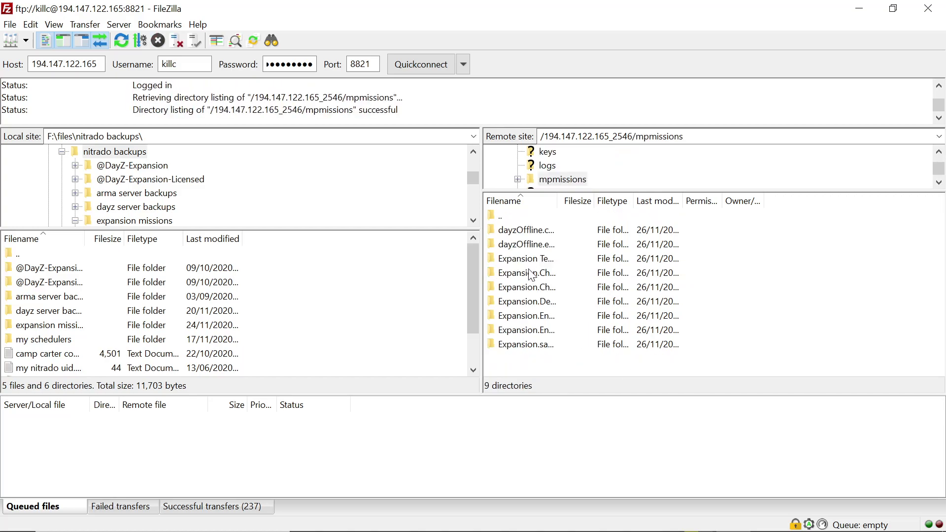
pyautogui.click(531, 274)
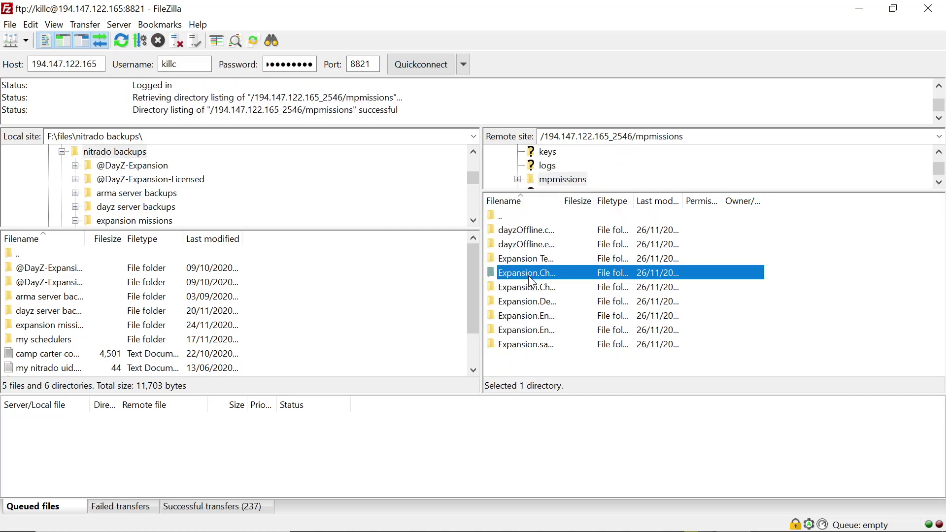
pyautogui.doubleClick(532, 279)
pyautogui.click(531, 232)
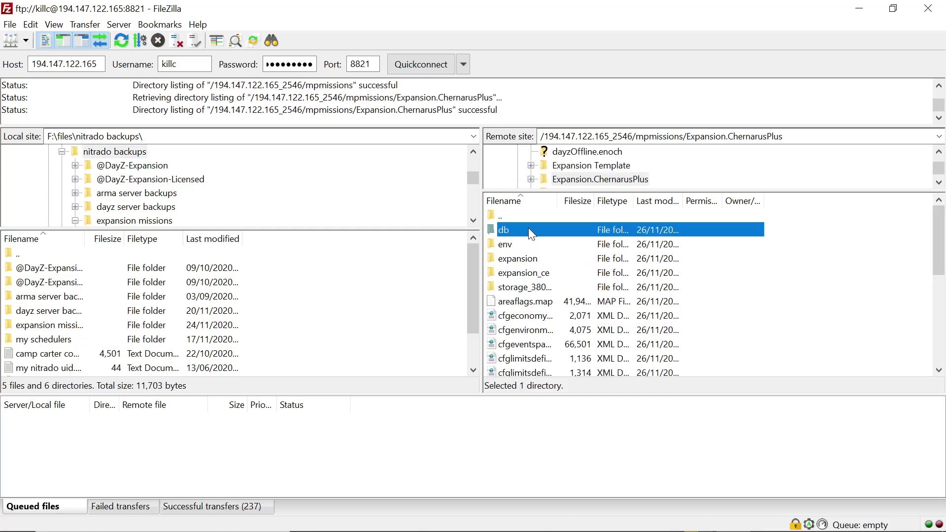
pyautogui.doubleClick(529, 230)
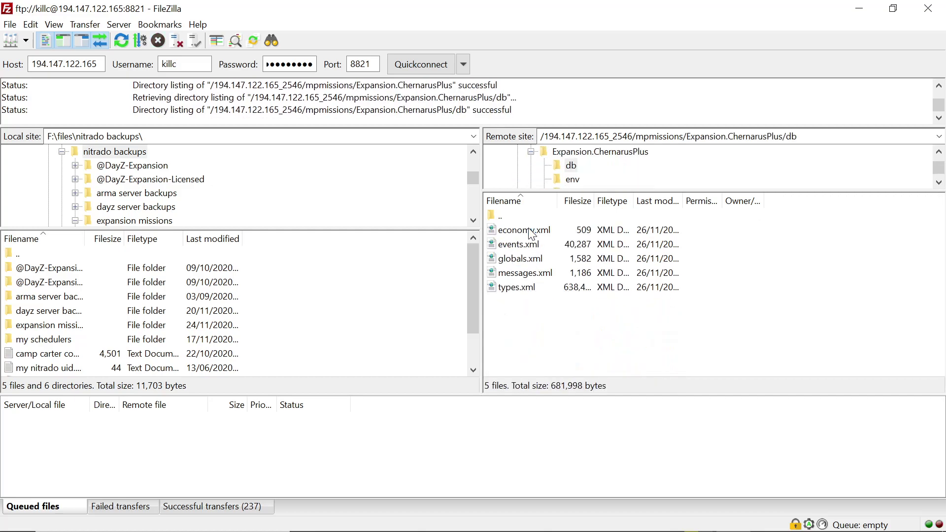
pyautogui.click(515, 291)
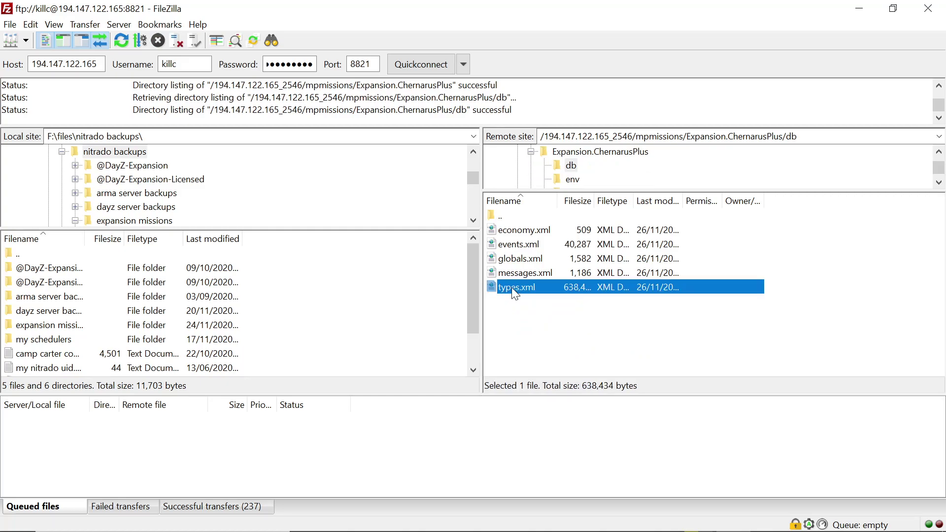
pyautogui.rightClick(514, 291)
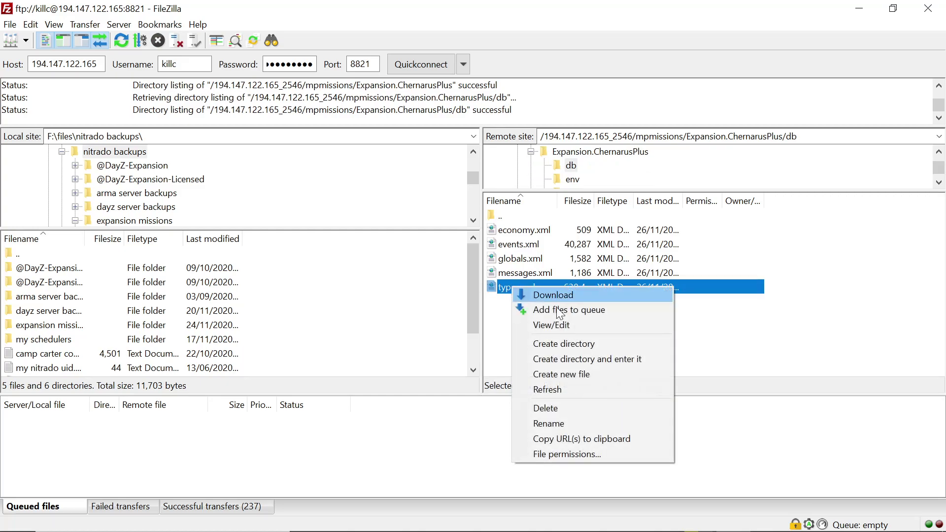
pyautogui.click(499, 334)
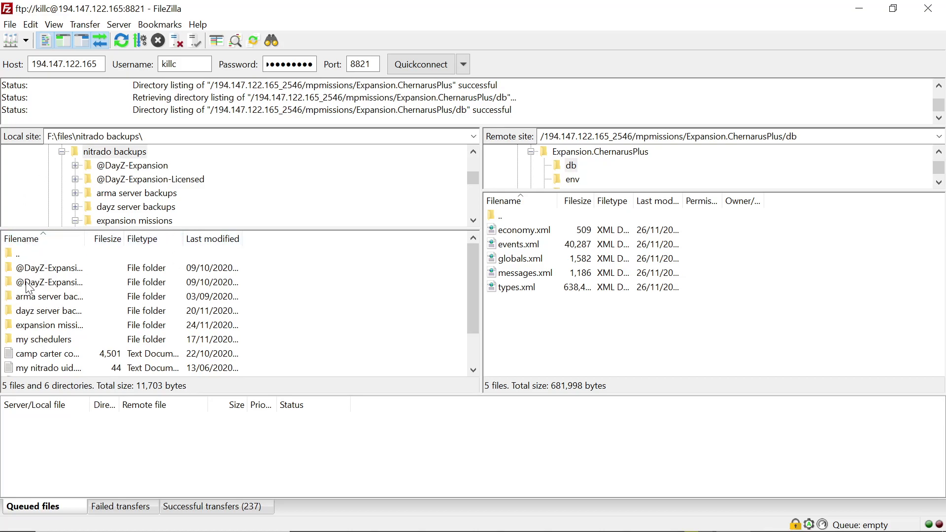
# Browse the local site to F:\servers\GTX servers\test folder cc2.
pyautogui.press('BackSpace')
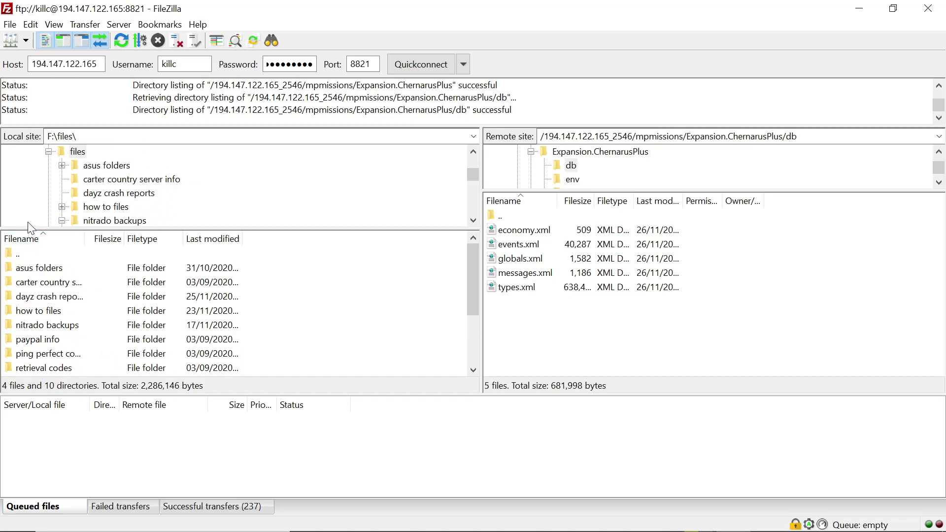
pyautogui.scroll(-3, 31, 185)
pyautogui.scroll(3, 30, 185)
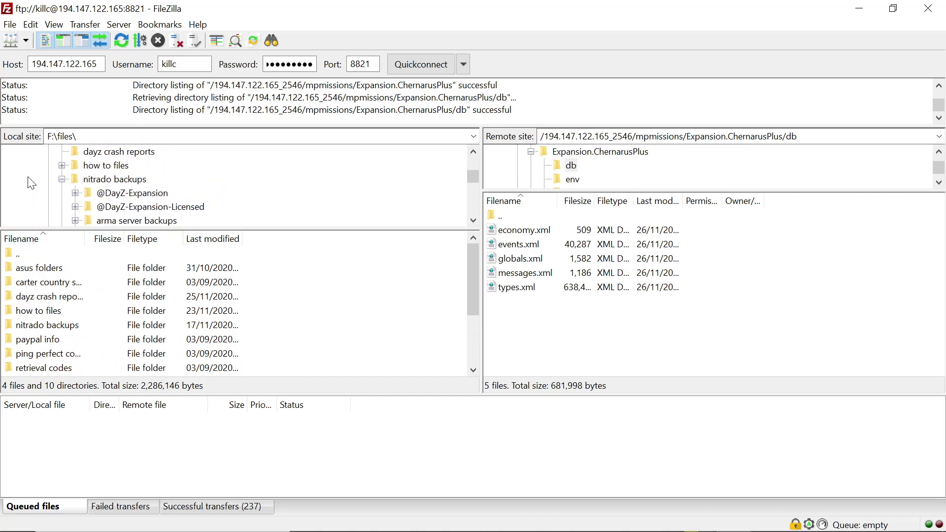
pyautogui.scroll(1, 30, 185)
pyautogui.press('BackSpace')
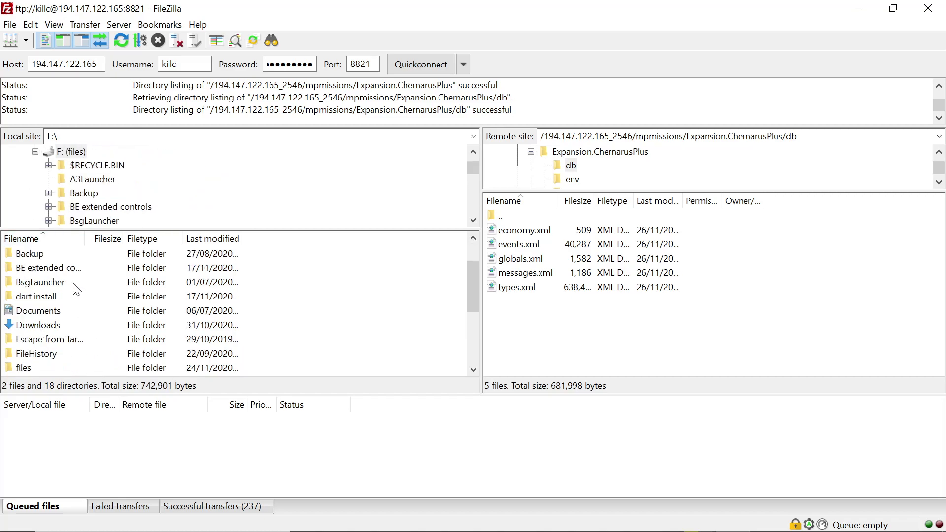
pyautogui.scroll(-1, 52, 337)
pyautogui.scroll(-2, 52, 338)
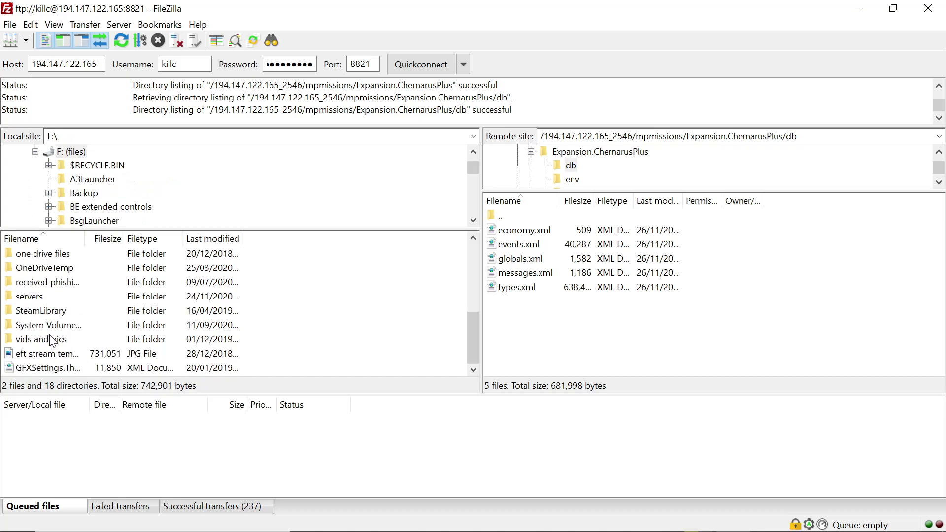
pyautogui.click(49, 295)
pyautogui.doubleClick(49, 293)
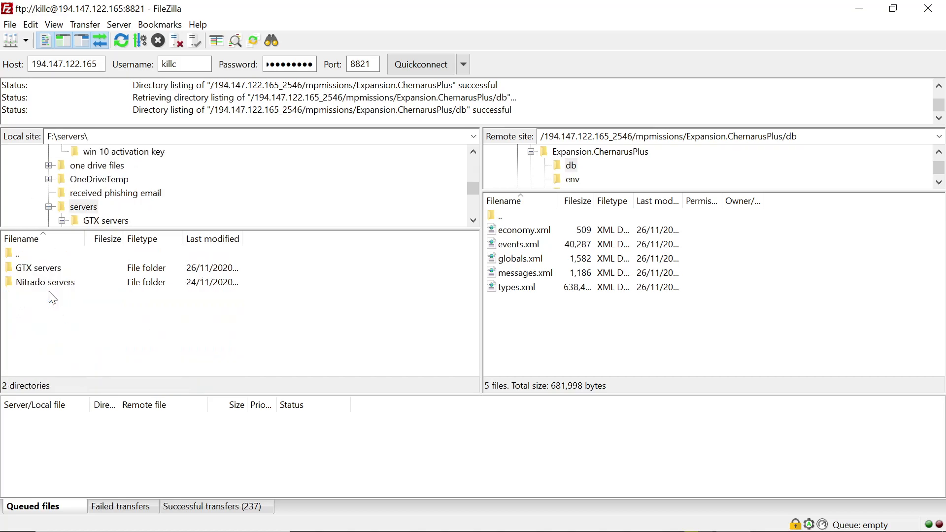
pyautogui.click(42, 266)
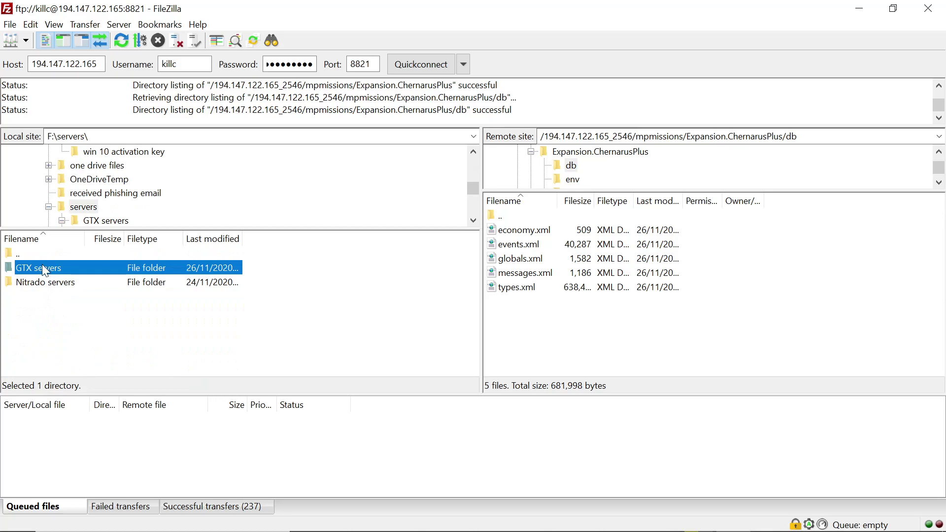
pyautogui.doubleClick(43, 268)
pyautogui.click(42, 309)
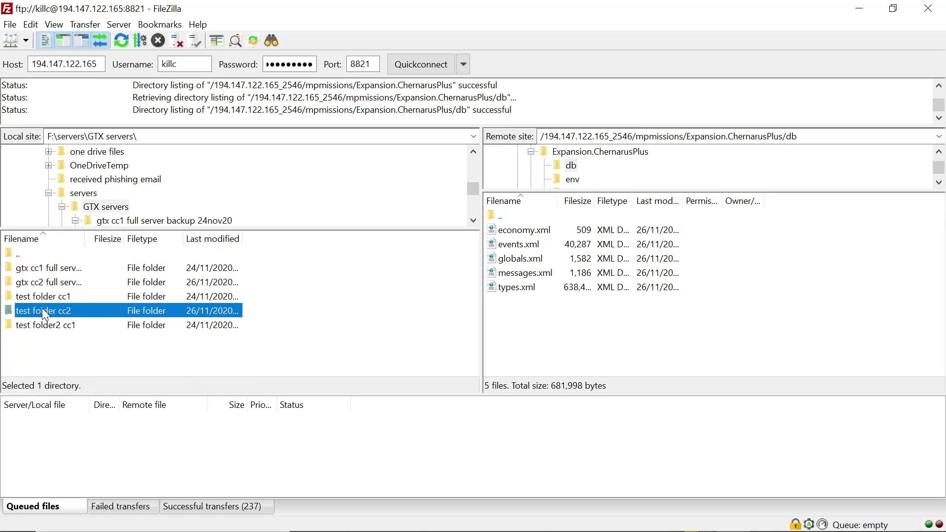
pyautogui.doubleClick(43, 309)
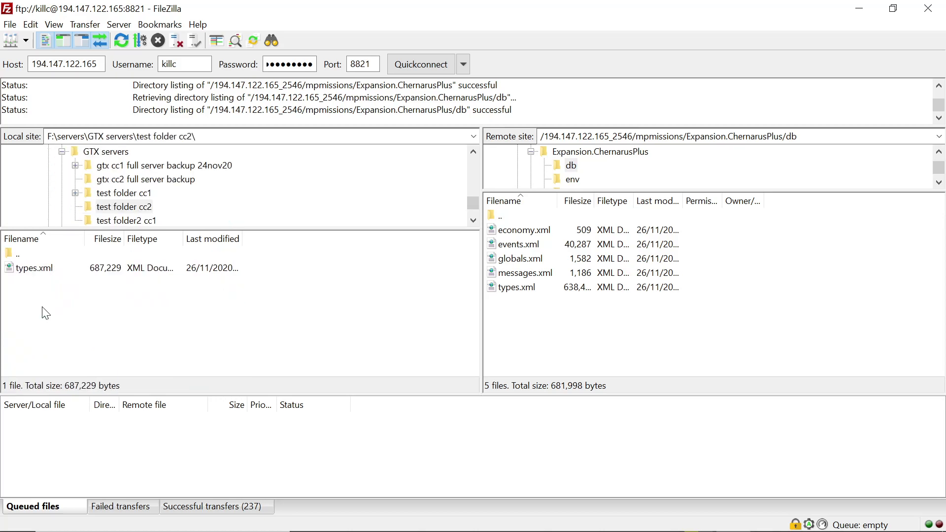
pyautogui.click(20, 257)
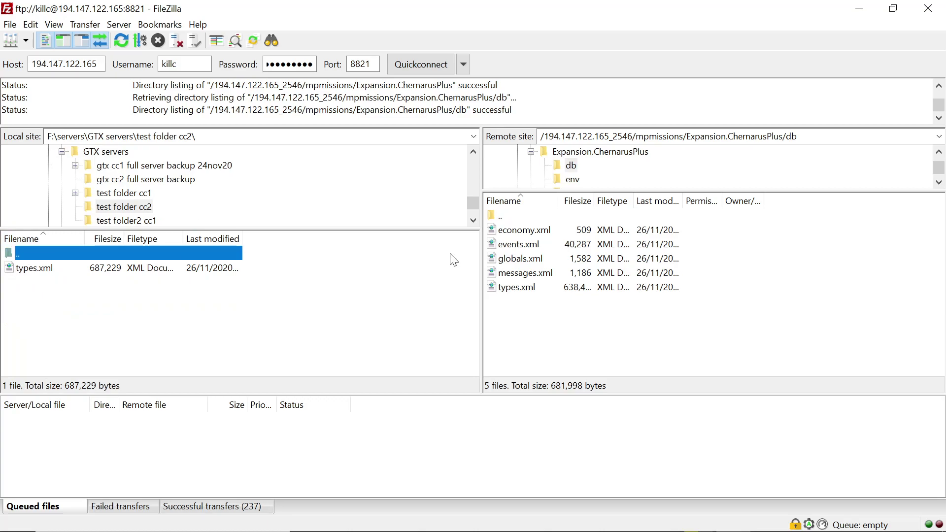
# Rename the server's types.xml in the db folder to typesbackup.xml.
pyautogui.click(510, 291)
pyautogui.click(511, 291)
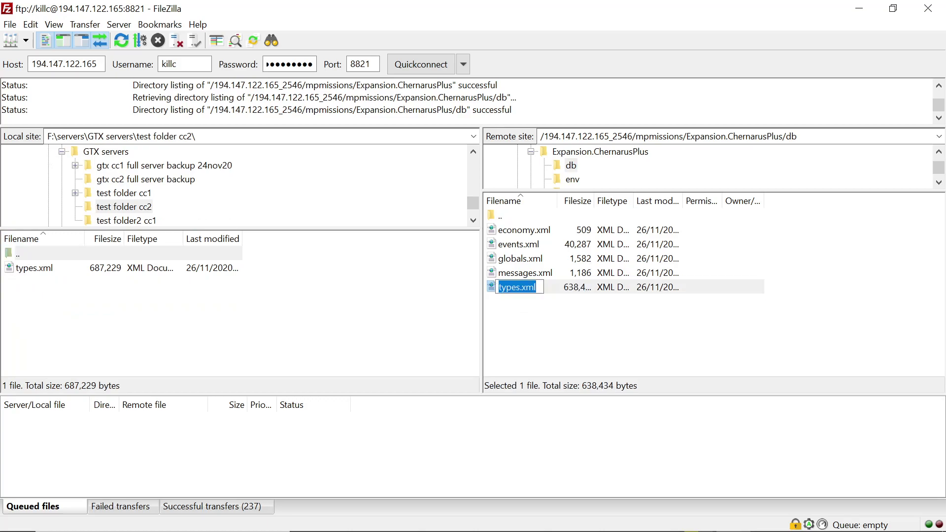
pyautogui.click(520, 287)
pyautogui.write('bac')
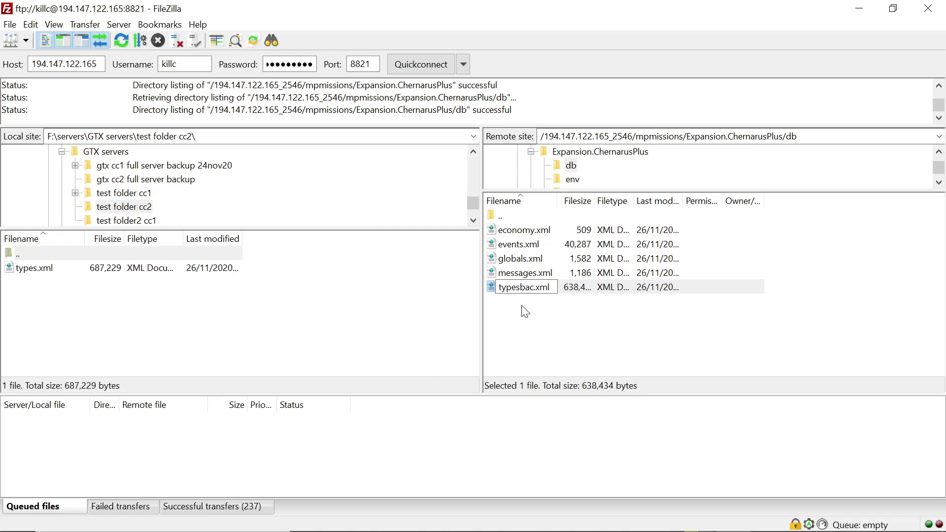
pyautogui.write('kup')
pyautogui.press('Return')
pyautogui.click(526, 330)
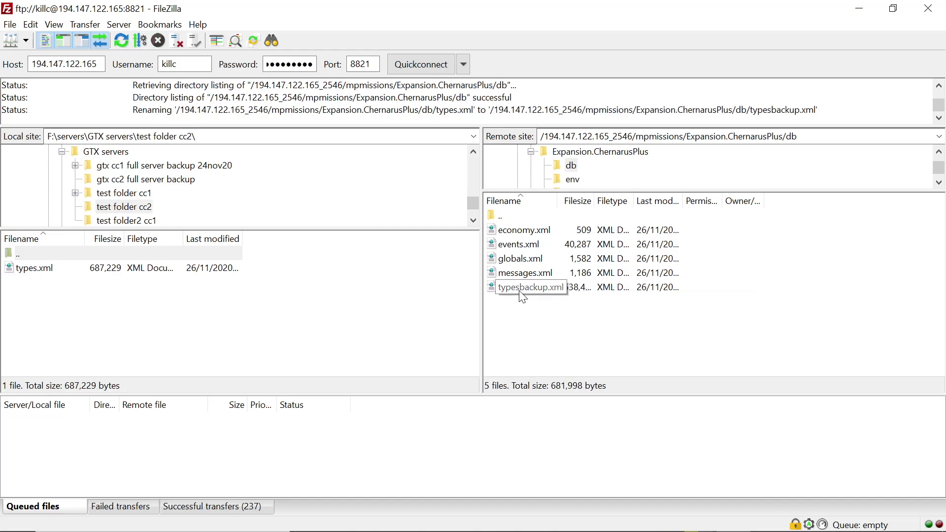
# Download typesbackup.xml from the server's db folder into the local test folder cc2.
pyautogui.click(22, 253)
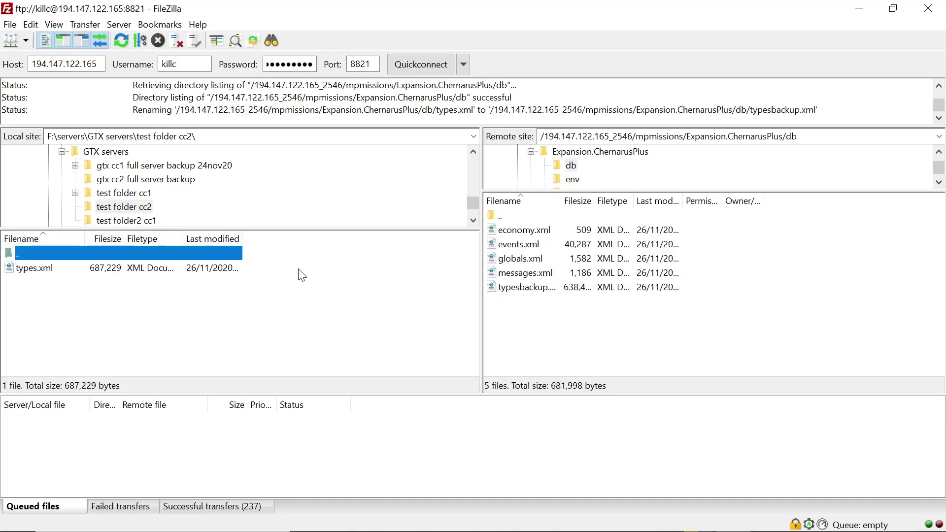
pyautogui.rightClick(508, 287)
pyautogui.click(534, 294)
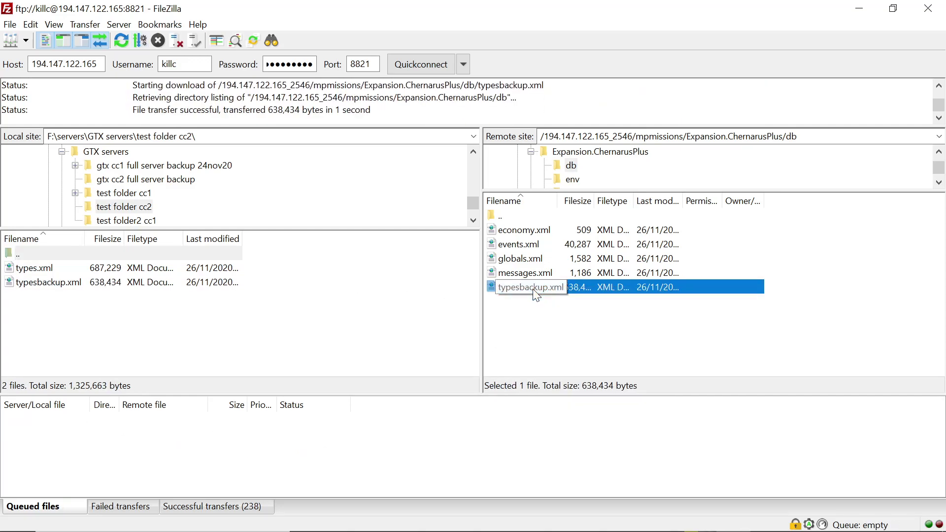
pyautogui.click(524, 311)
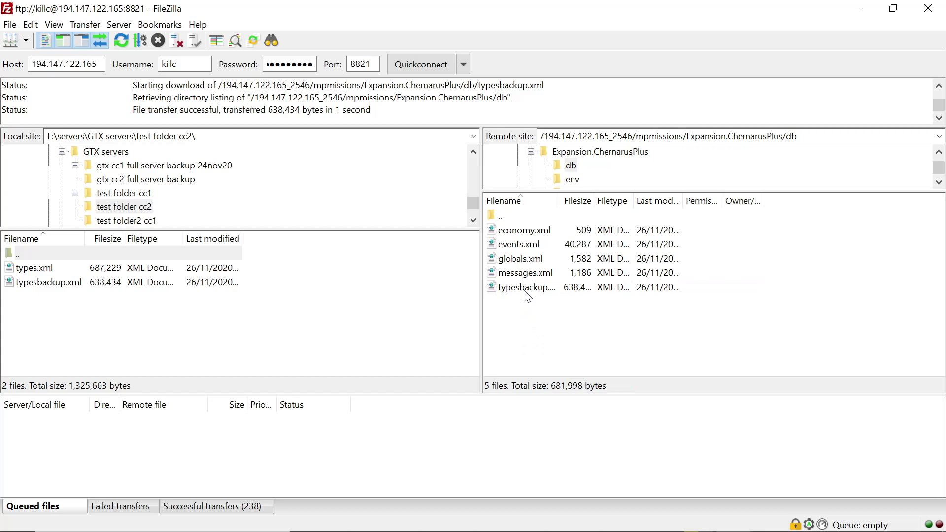
# Delete typesbackup.xml from the server's db folder, accepting the deletion.
pyautogui.click(527, 288)
pyautogui.rightClick(527, 293)
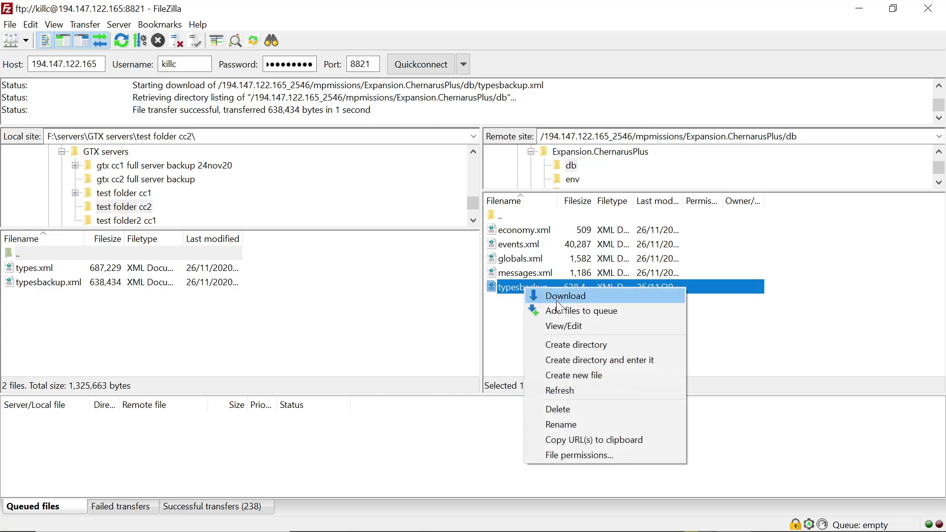
pyautogui.click(557, 409)
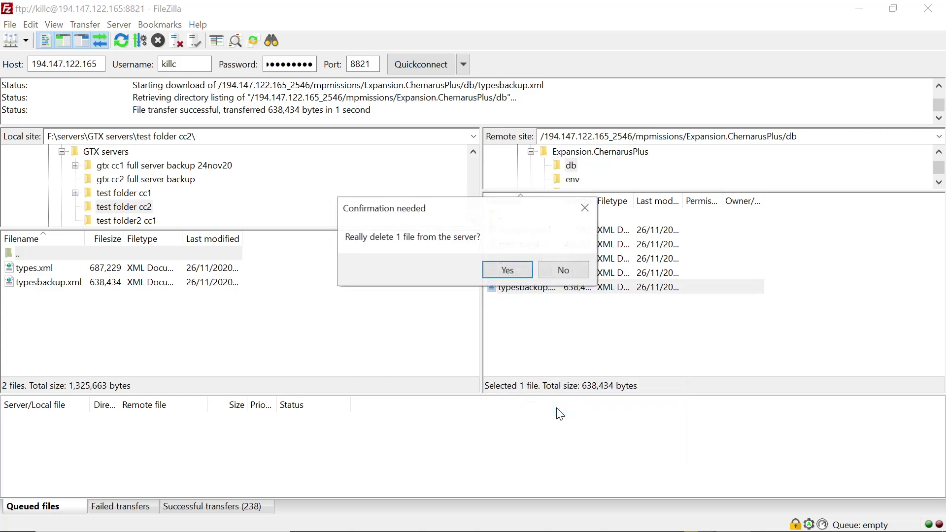
pyautogui.click(526, 269)
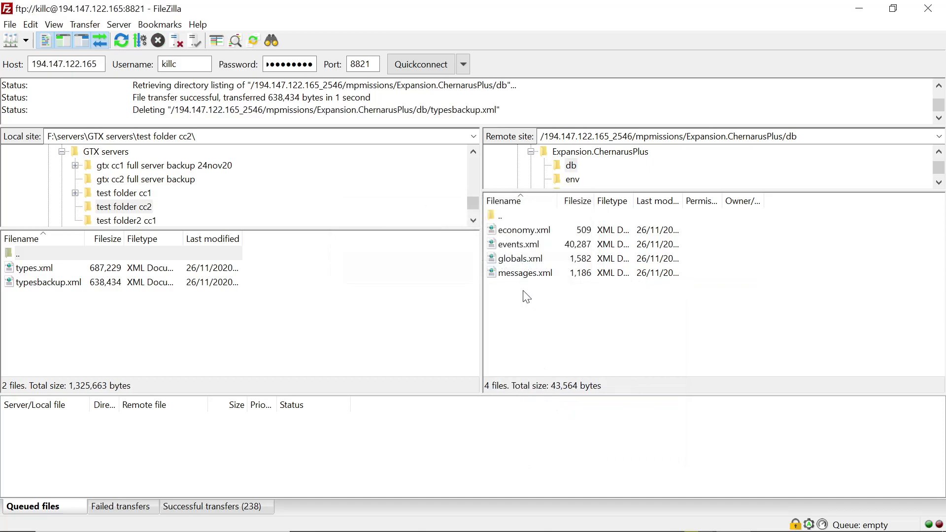
# Upload the merged types.xml from test folder cc2 to the server's db folder, and go back up to the Expansion.ChernarusPlus folder.
pyautogui.click(517, 216)
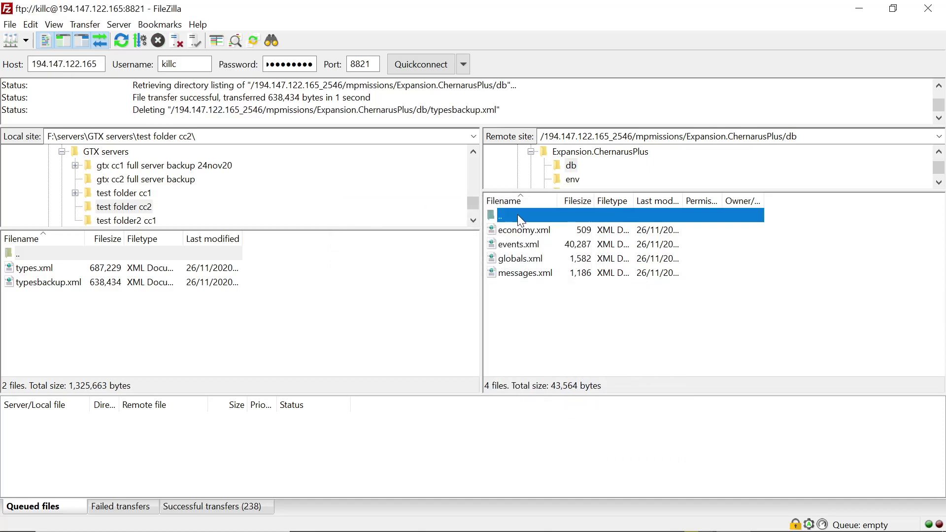
pyautogui.rightClick(31, 273)
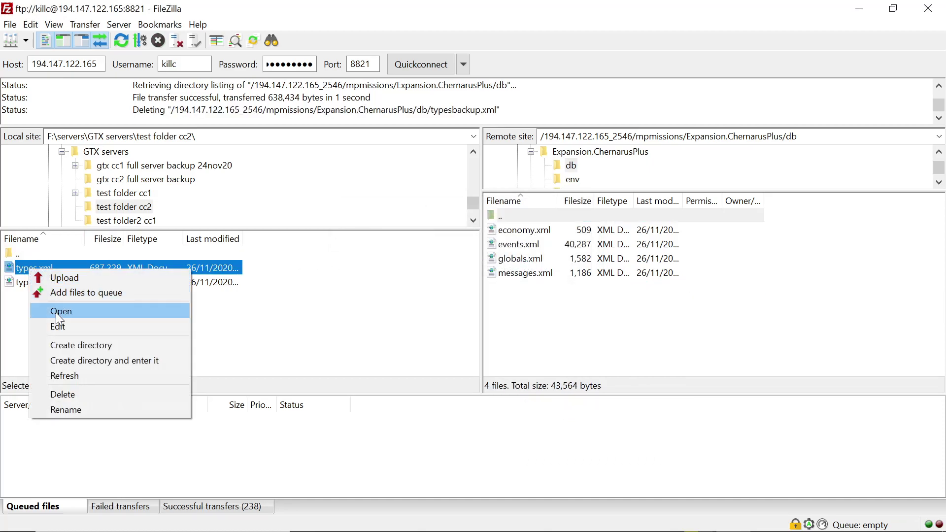
pyautogui.click(55, 277)
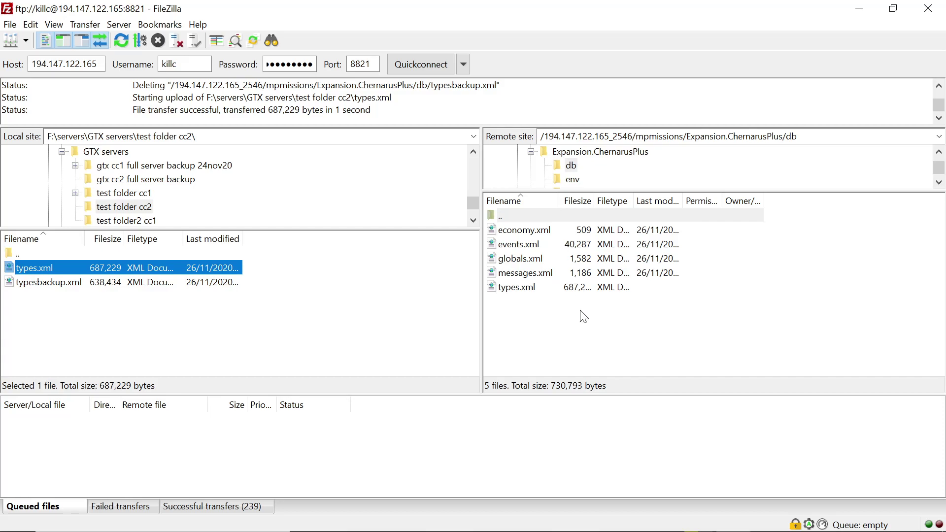
pyautogui.press('BackSpace')
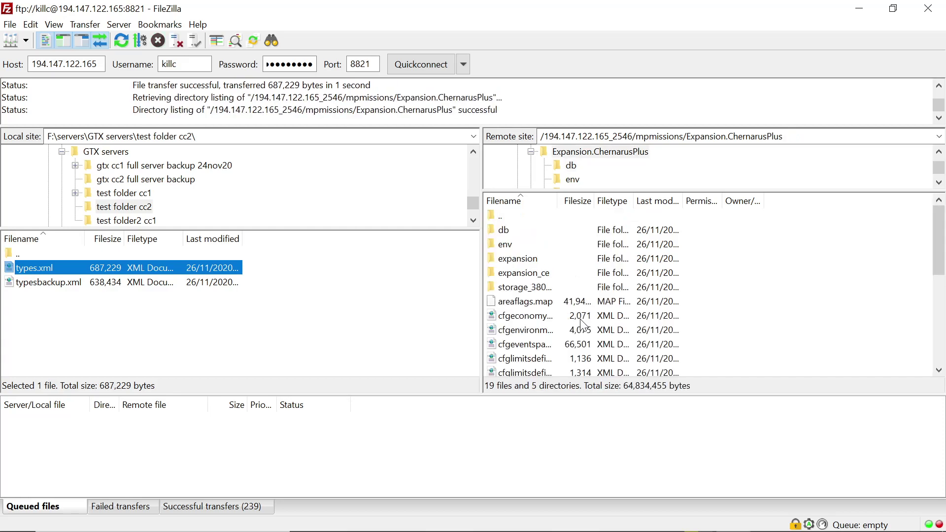
# Go up to the local GTX servers folder, switch to Firefox, and start the DayZ server from its service page.
pyautogui.click(212, 327)
pyautogui.press('BackSpace')
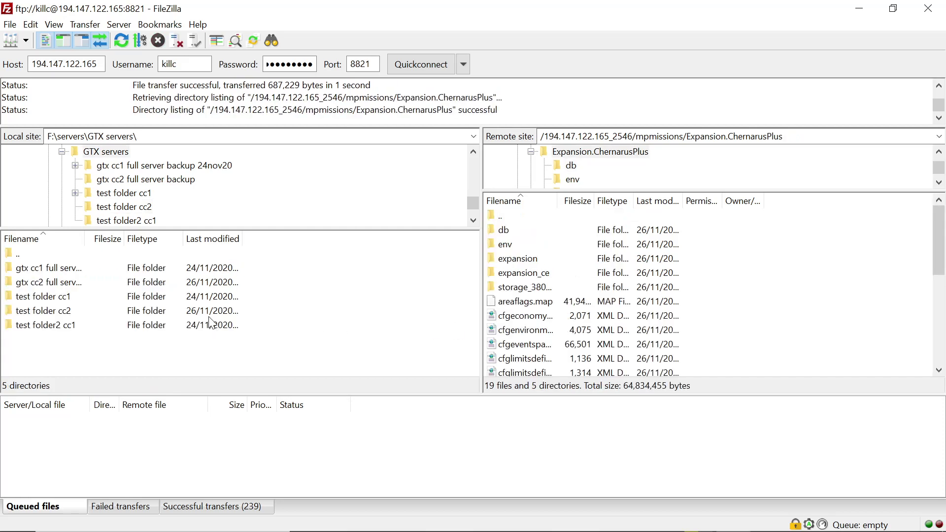
pyautogui.click(861, 7)
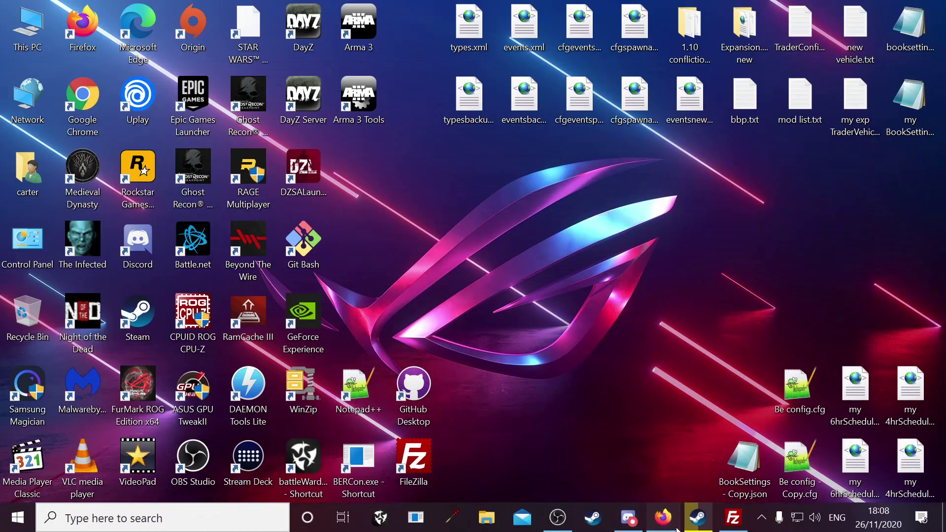
pyautogui.click(677, 527)
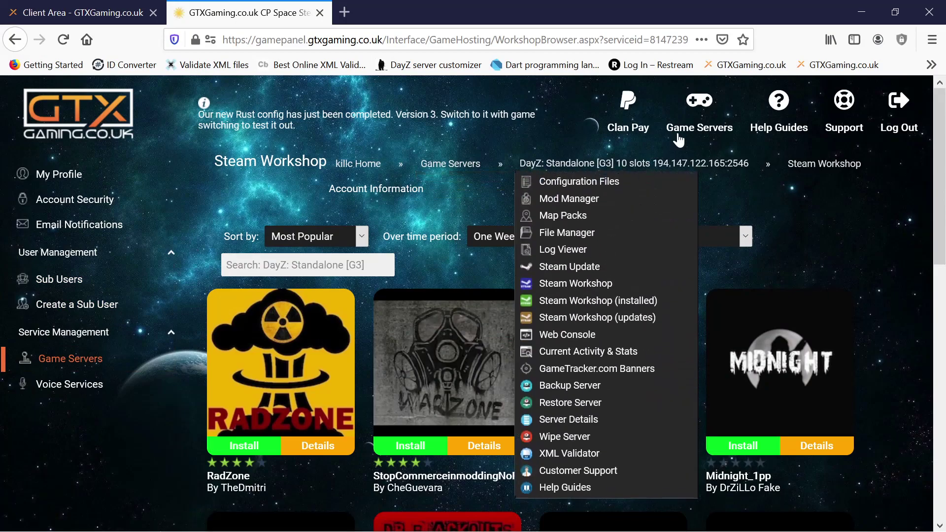
pyautogui.click(666, 163)
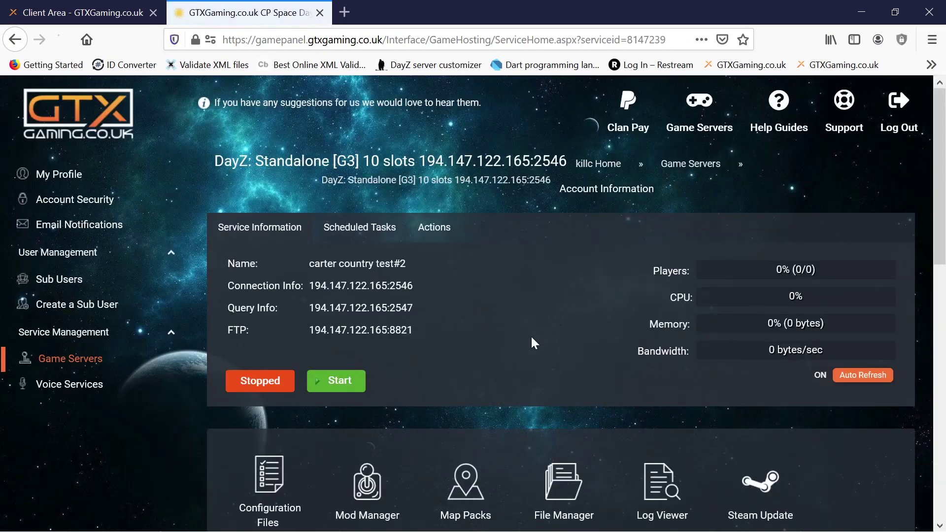
pyautogui.scroll(-2, 553, 297)
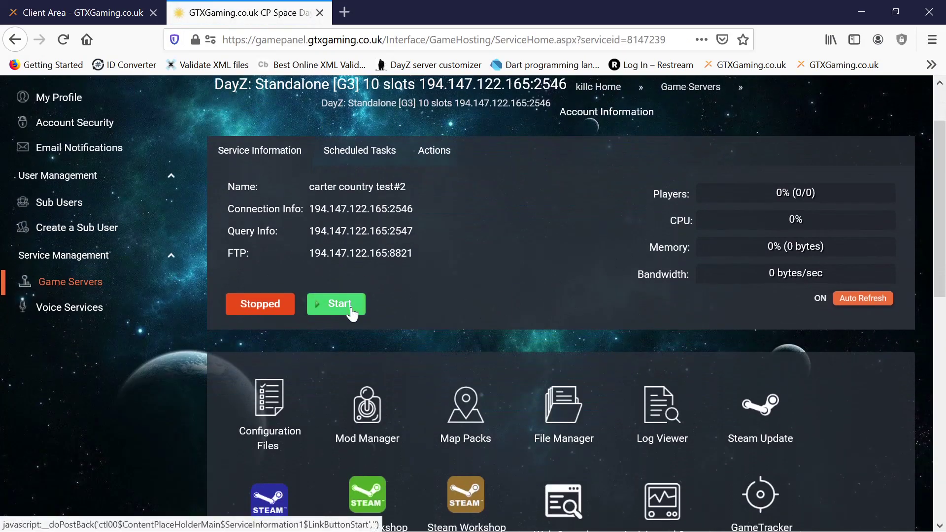
pyautogui.click(351, 309)
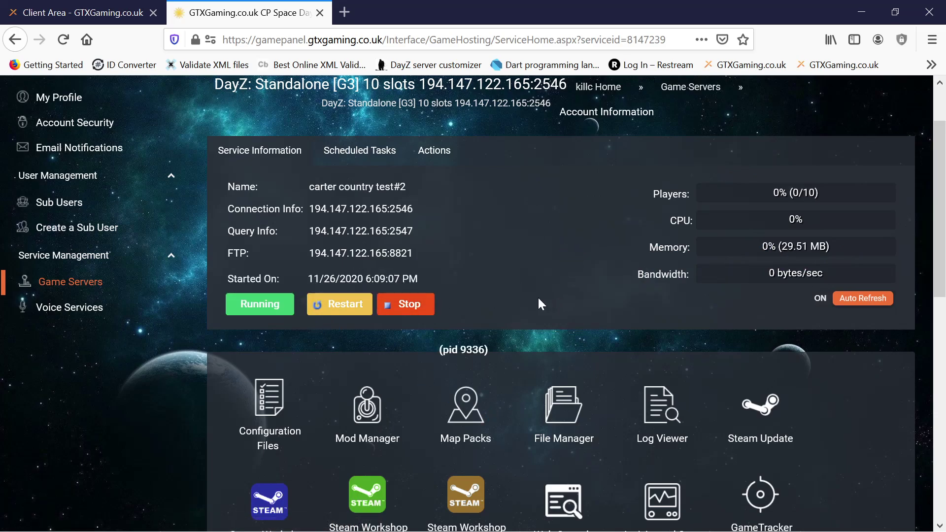
# Stop the server and open the SC\PermissionsFramework\Players folder in the web File Manager.
pyautogui.click(402, 305)
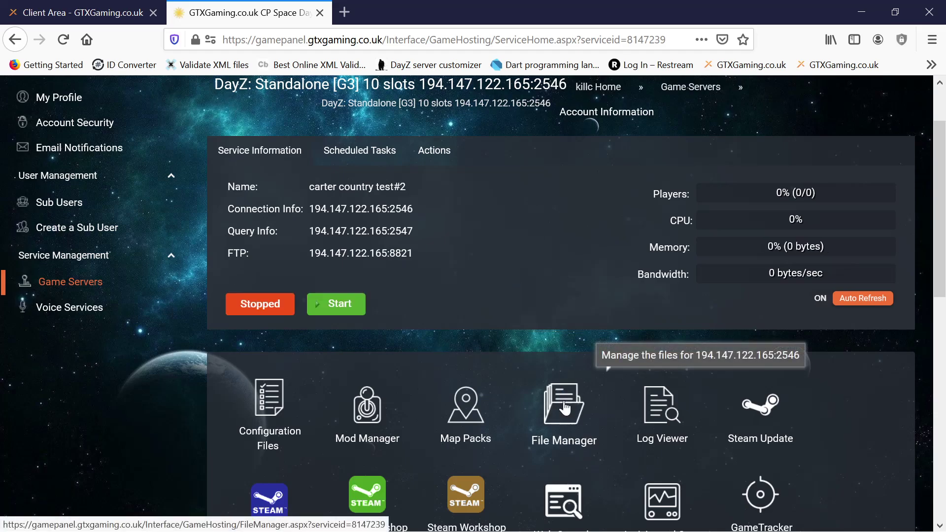
pyautogui.click(565, 408)
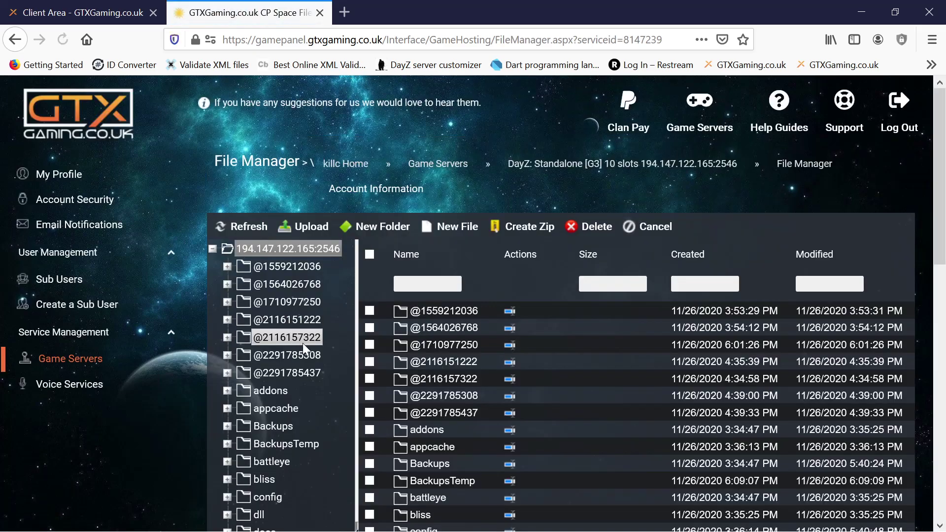
pyautogui.scroll(-2, 305, 384)
pyautogui.scroll(-5, 309, 429)
pyautogui.scroll(2, 259, 409)
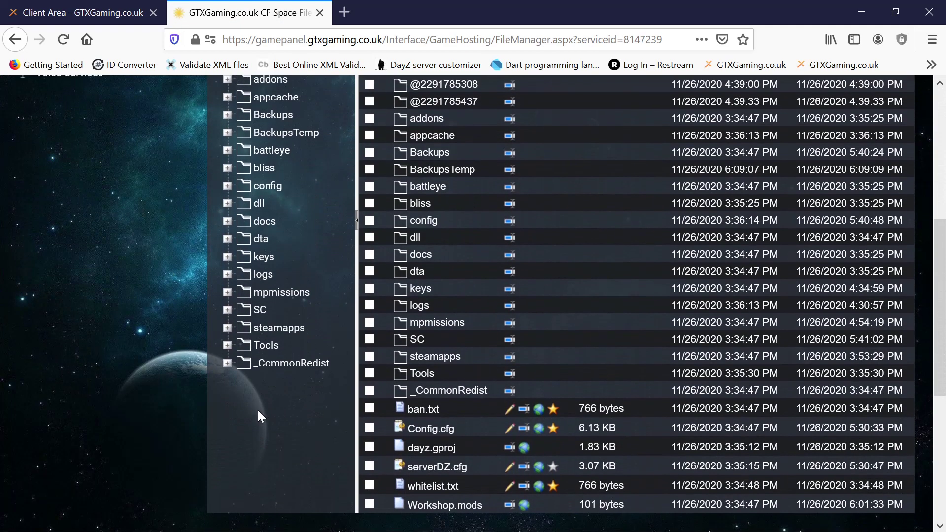
pyautogui.click(260, 315)
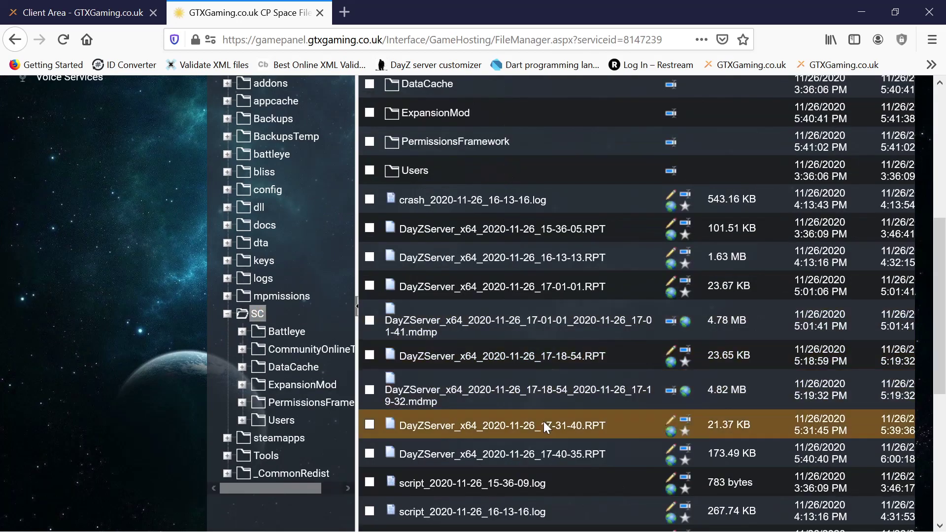
pyautogui.scroll(5, 543, 421)
pyautogui.click(432, 451)
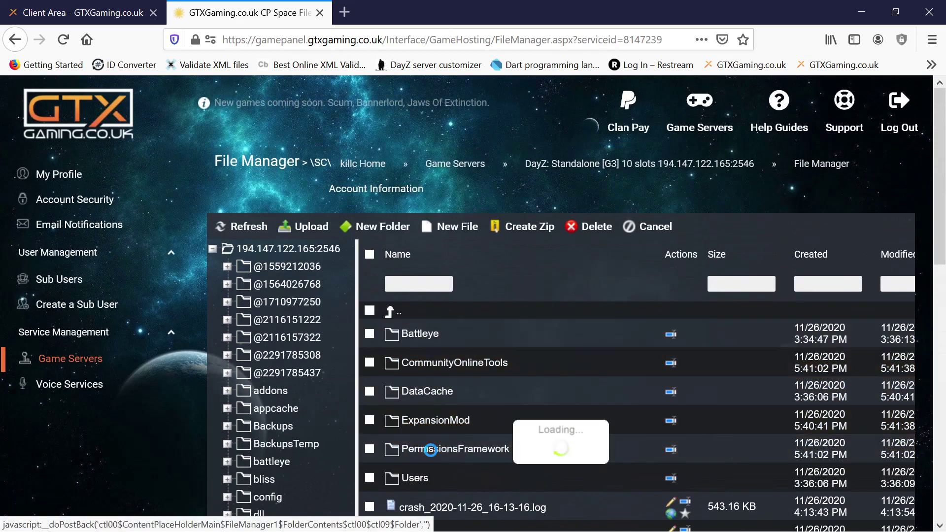
pyautogui.click(431, 344)
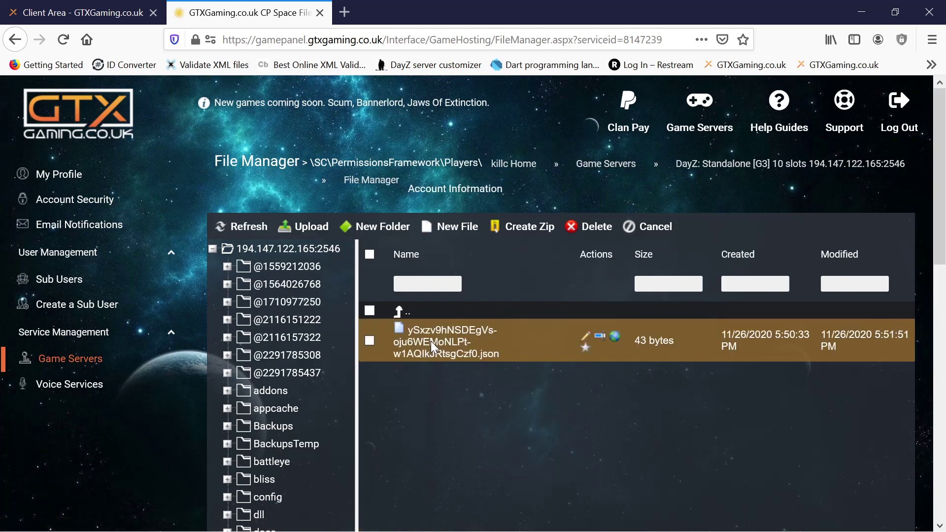
# Change the role in the player's permissions JSON file to "admin" and save the file.
pyautogui.click(582, 337)
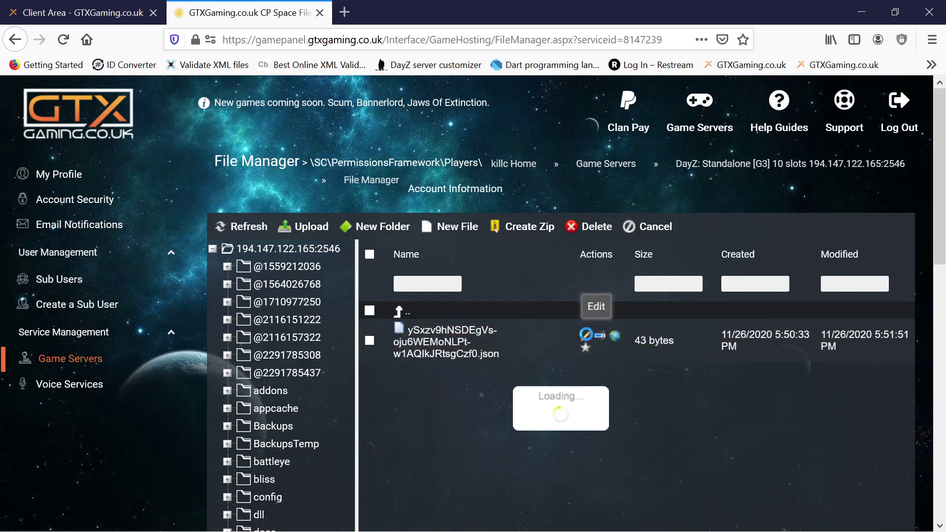
pyautogui.moveTo(269, 268); pyautogui.dragTo(312, 268)
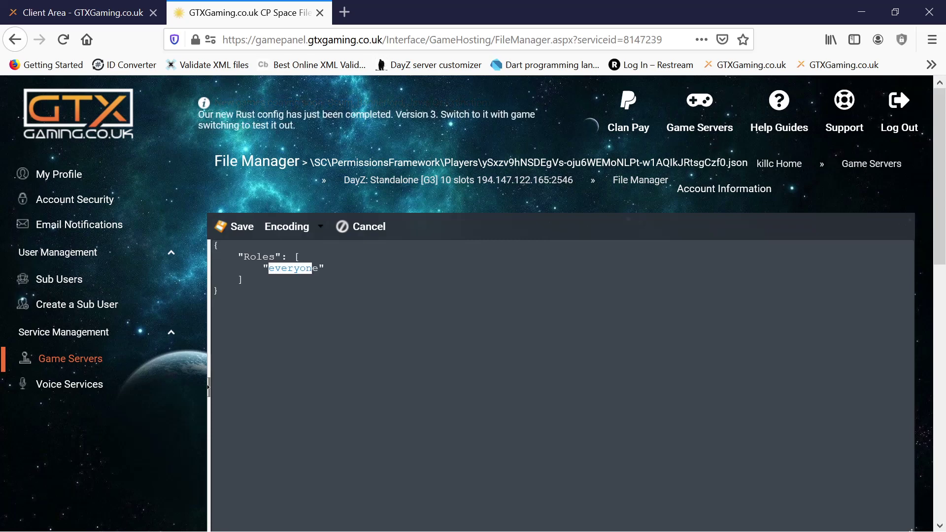
pyautogui.write('admin')
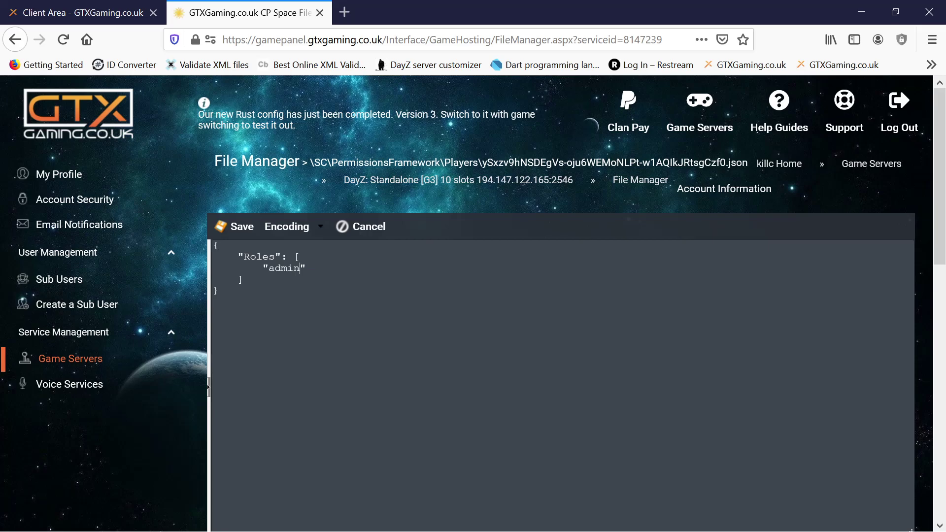
pyautogui.click(220, 223)
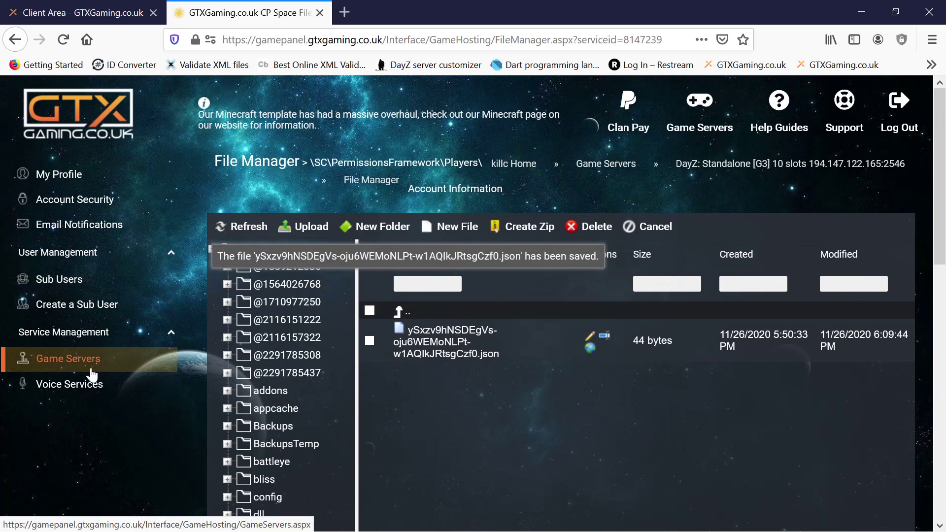
# Return to the DayZ server's service page and start the server with the edited permissions.
pyautogui.moveTo(800, 163)
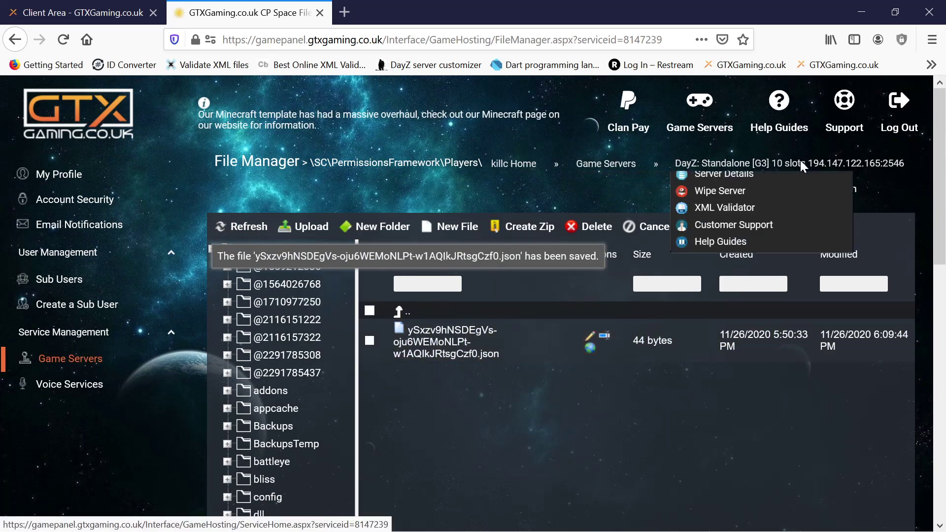
pyautogui.click(832, 160)
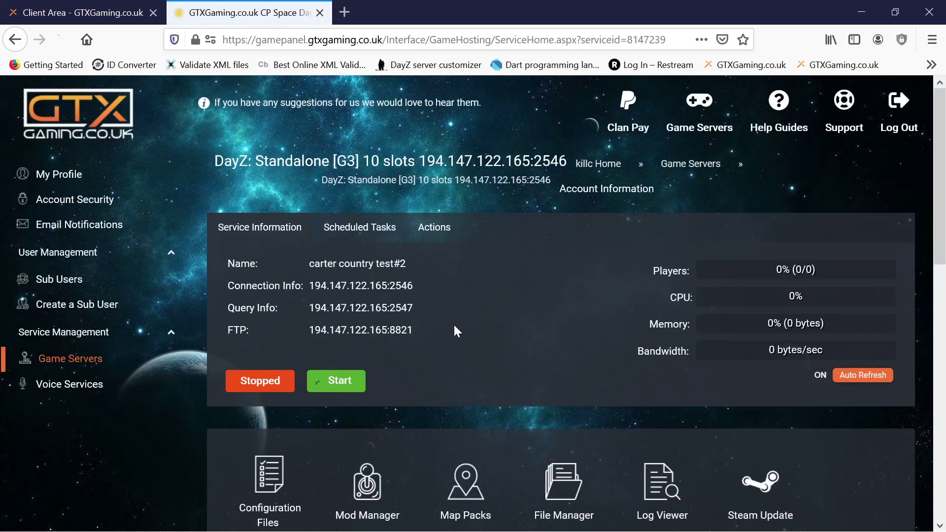
pyautogui.click(357, 384)
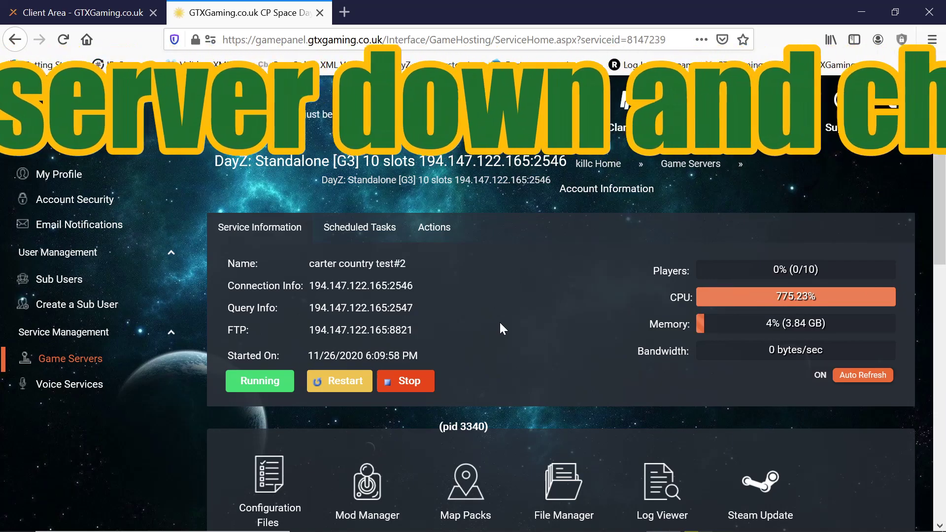
# Stop the server and run the Steam update on it, accepting the confirmation.
pyautogui.click(418, 383)
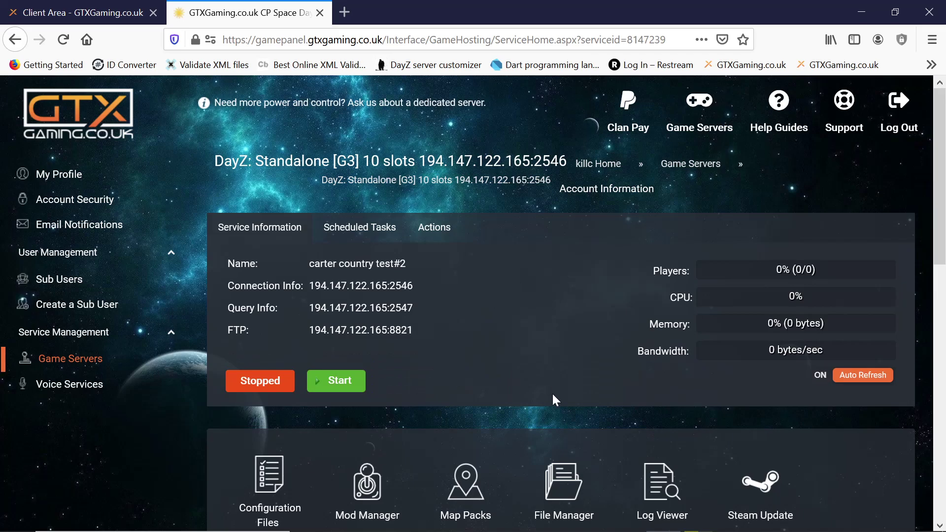
pyautogui.scroll(-5, 553, 412)
pyautogui.scroll(4, 553, 414)
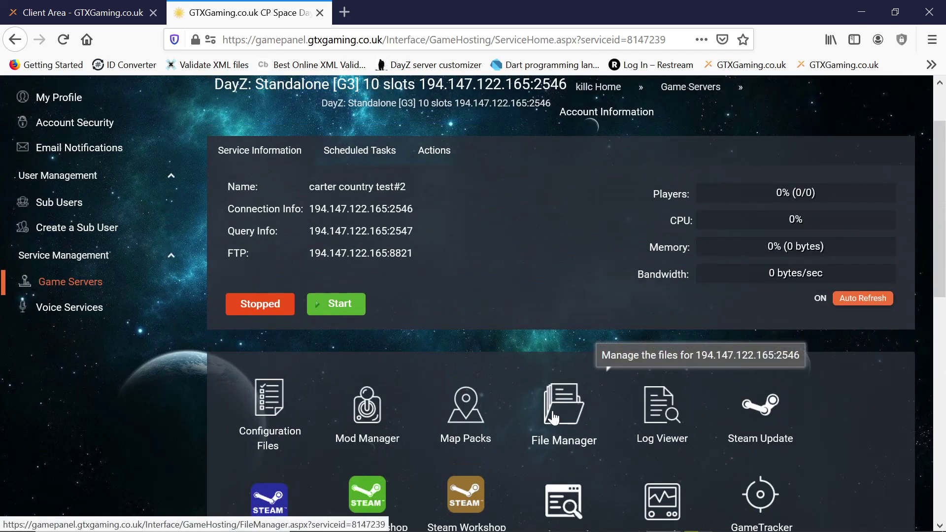
pyautogui.click(761, 408)
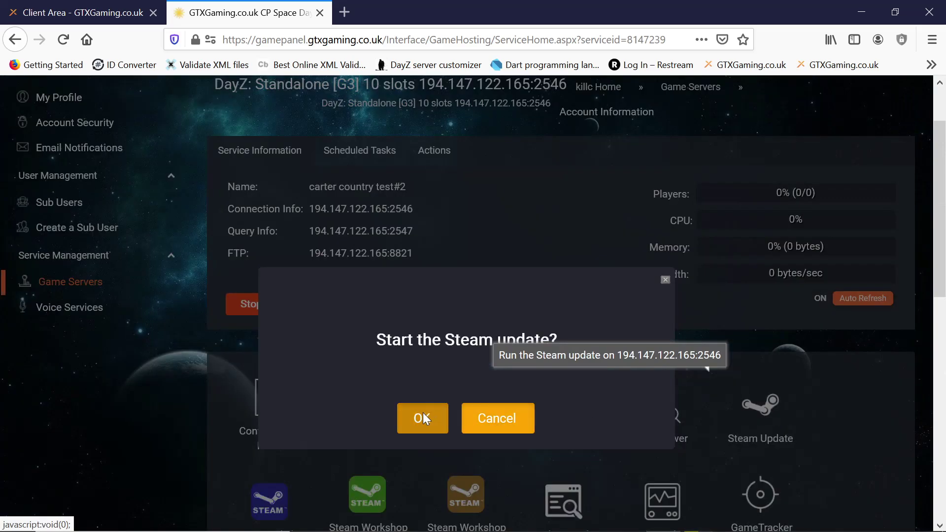
pyautogui.click(425, 419)
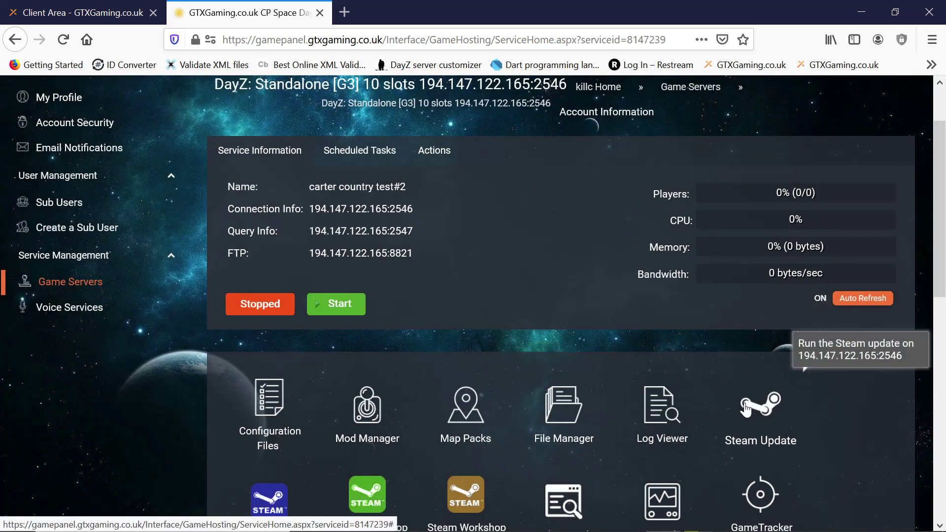
pyautogui.click(761, 408)
pyautogui.click(422, 418)
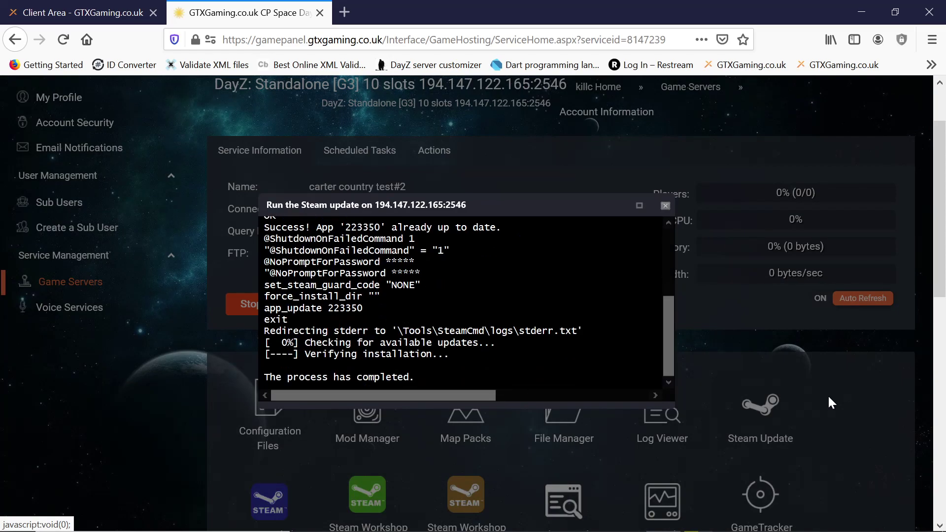
# Close the update console, update all Steam Workshop files that have updates available, and return to the server's service page.
pyautogui.scroll(2, 830, 399)
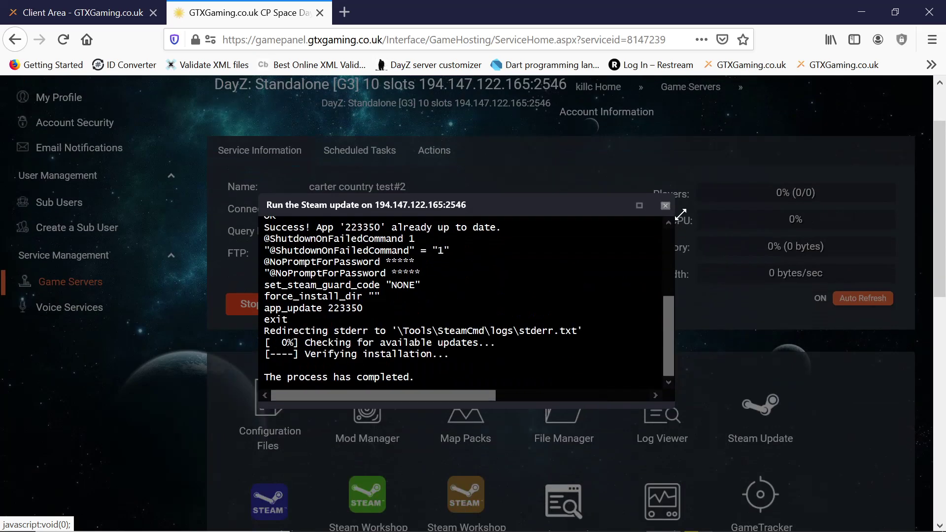
pyautogui.click(665, 283)
pyautogui.scroll(-3, 601, 345)
pyautogui.click(253, 416)
pyautogui.click(336, 236)
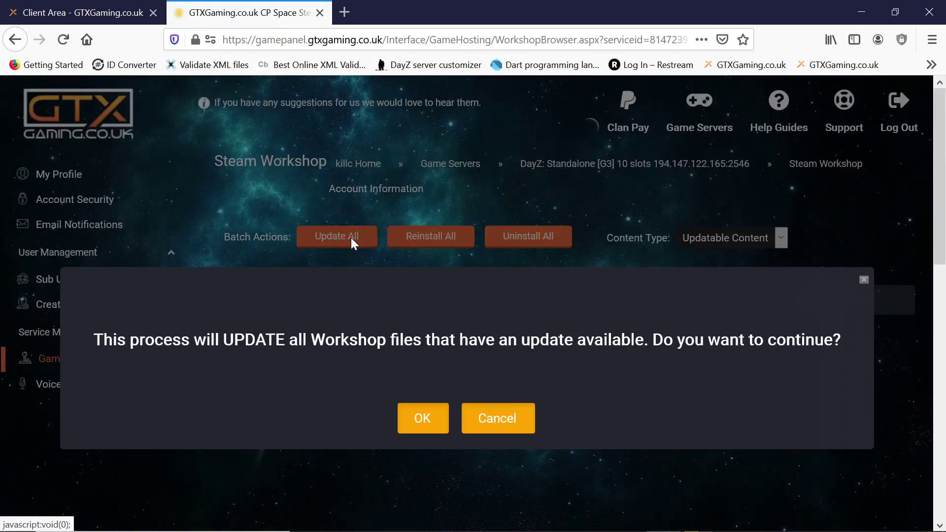
pyautogui.click(423, 416)
pyautogui.click(668, 166)
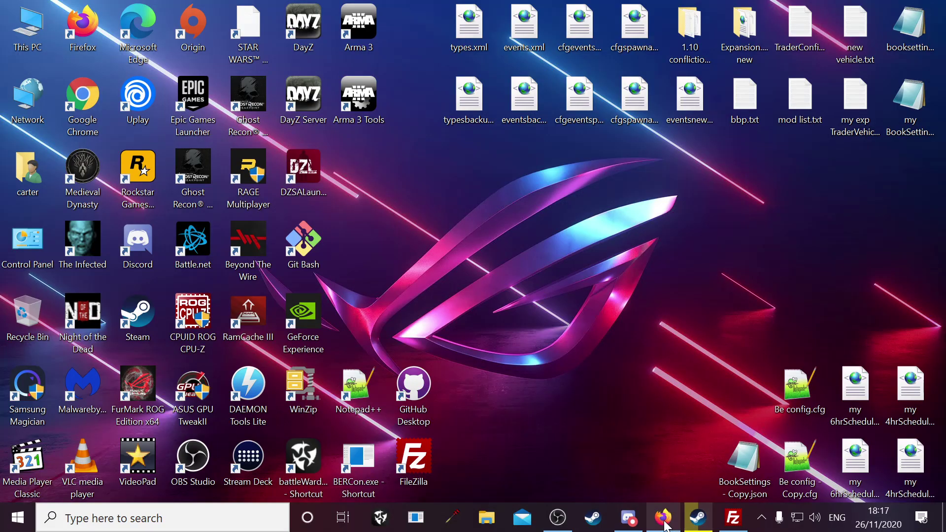
# Check the server's running status and resource usage on its service page in Firefox.
pyautogui.moveTo(663, 525)
pyautogui.click(629, 414)
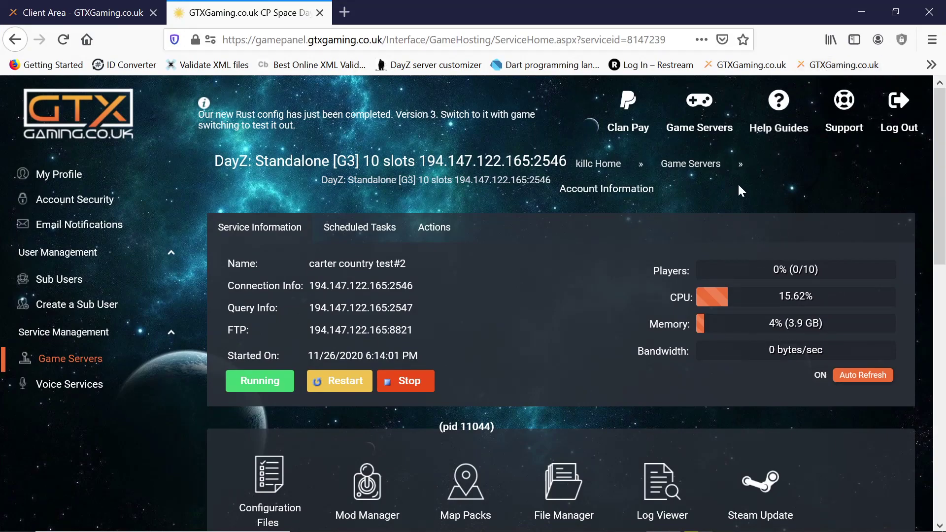
pyautogui.click(861, 12)
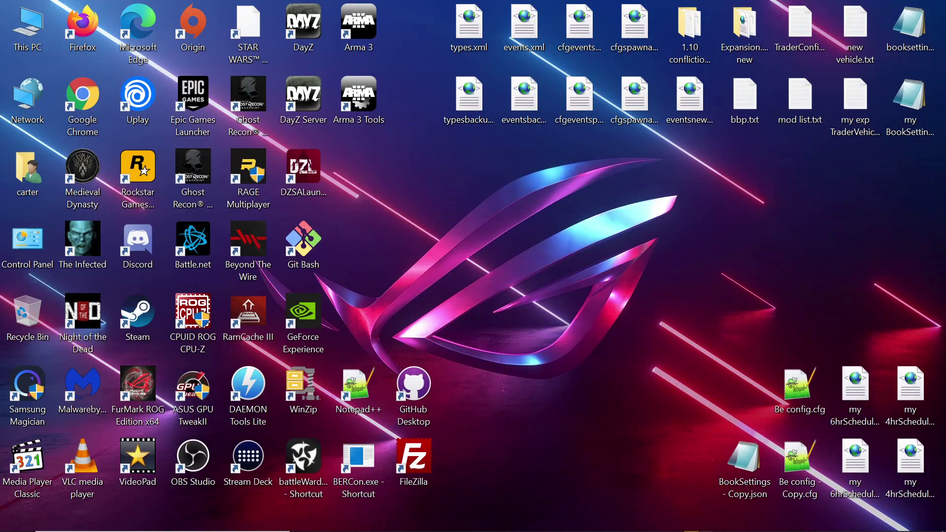
# Switch to Steam and launch DayZ from the game library.
pyautogui.click(688, 521)
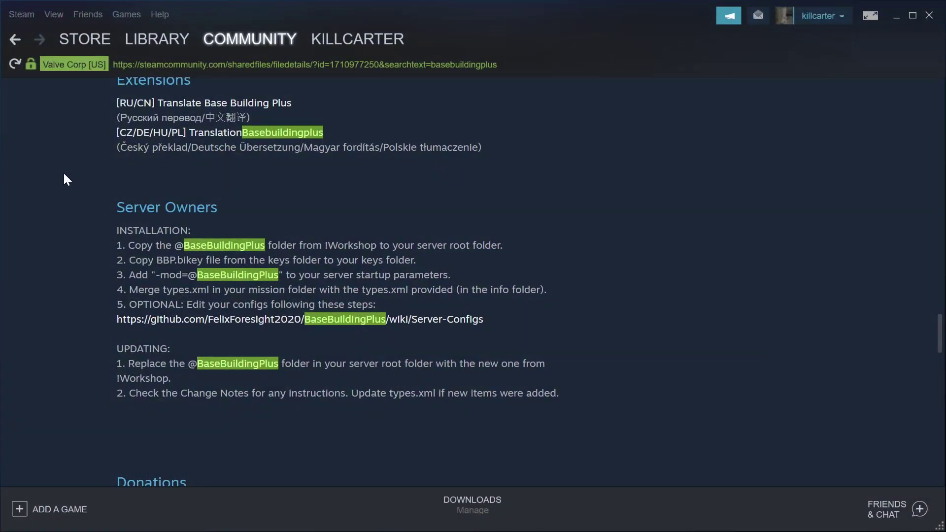
pyautogui.scroll(6, 73, 180)
pyautogui.click(169, 35)
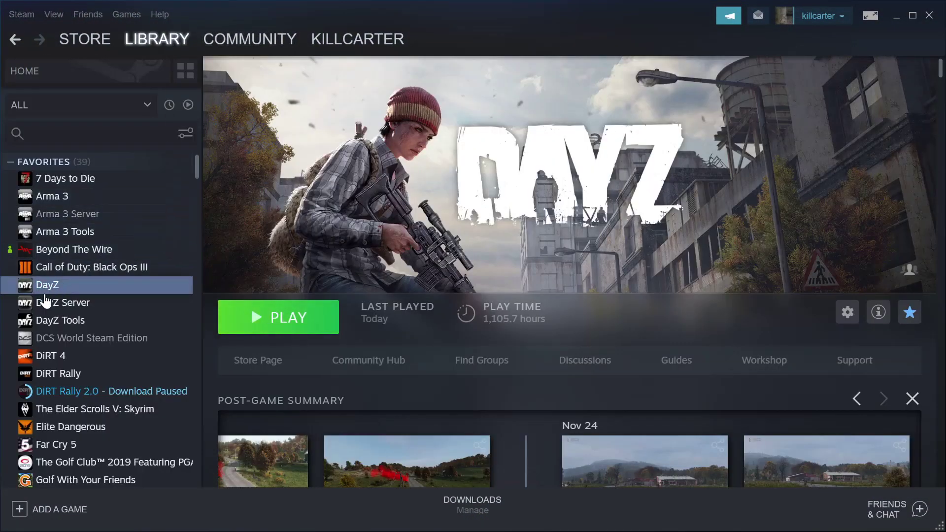
pyautogui.click(290, 318)
pyautogui.click(481, 315)
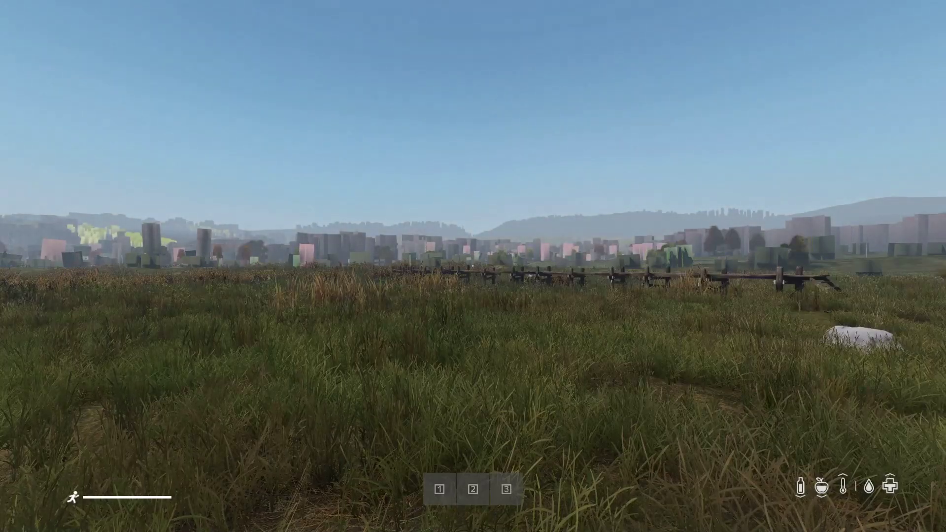
# Switch the character to third-person view and look around the surrounding field in DayZ.
pyautogui.press('Return')
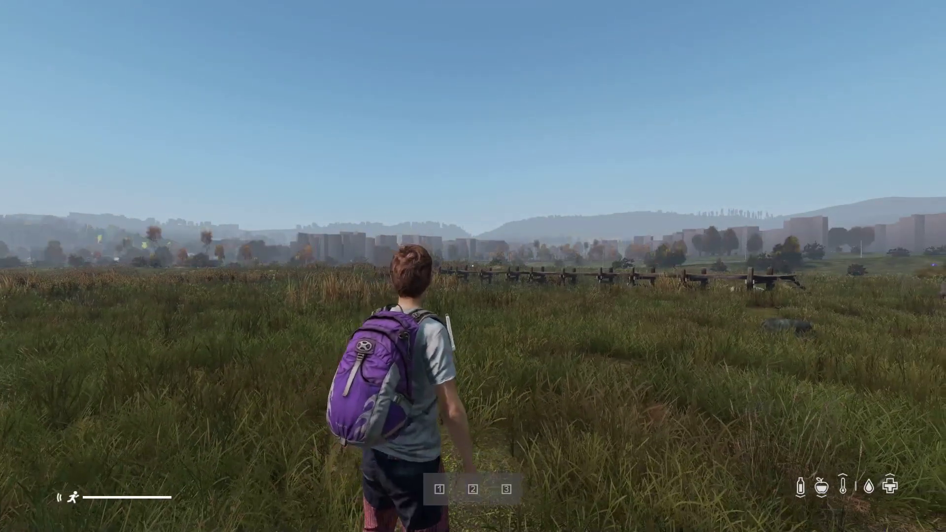
pyautogui.press('w')
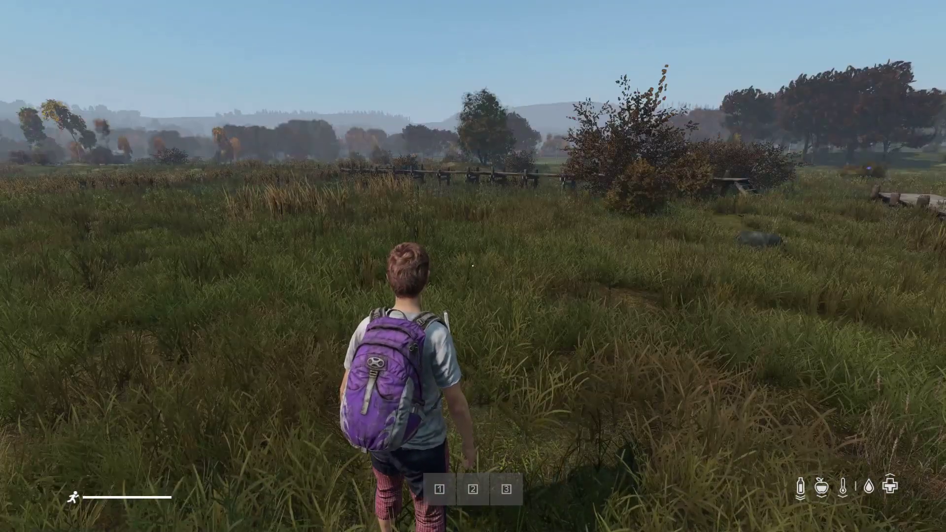
pyautogui.press('End')
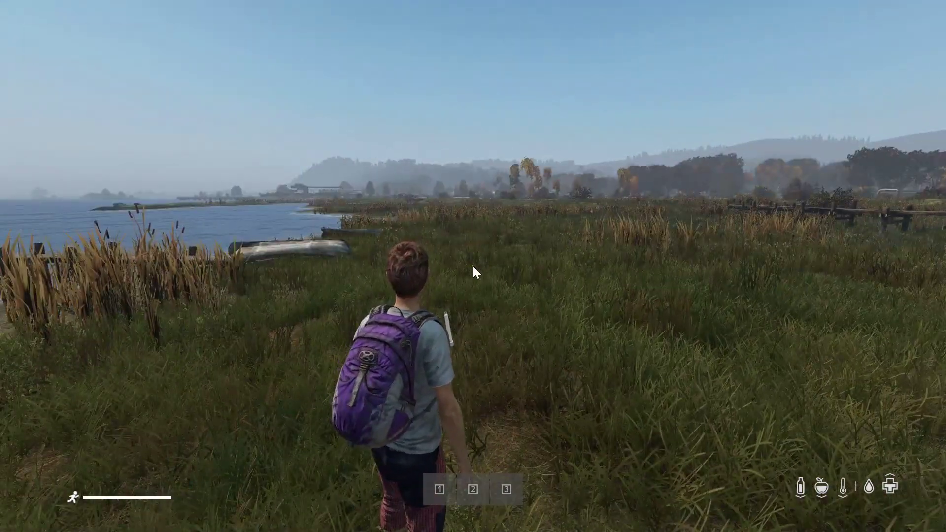
# Open the Object Spawner from Community Online Tools, move it mid-screen, and filter its list for "bbp".
pyautogui.press('y')
pyautogui.scroll(-5, 860, 340)
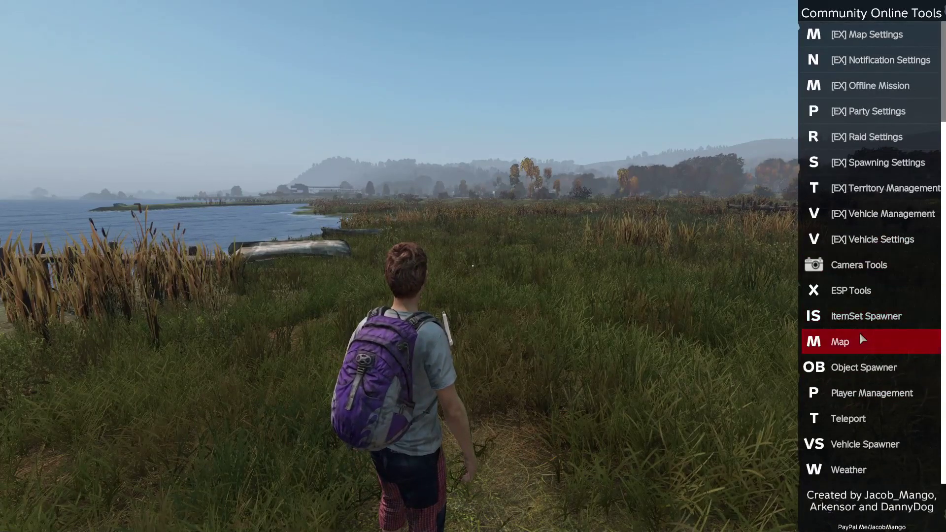
pyautogui.click(864, 368)
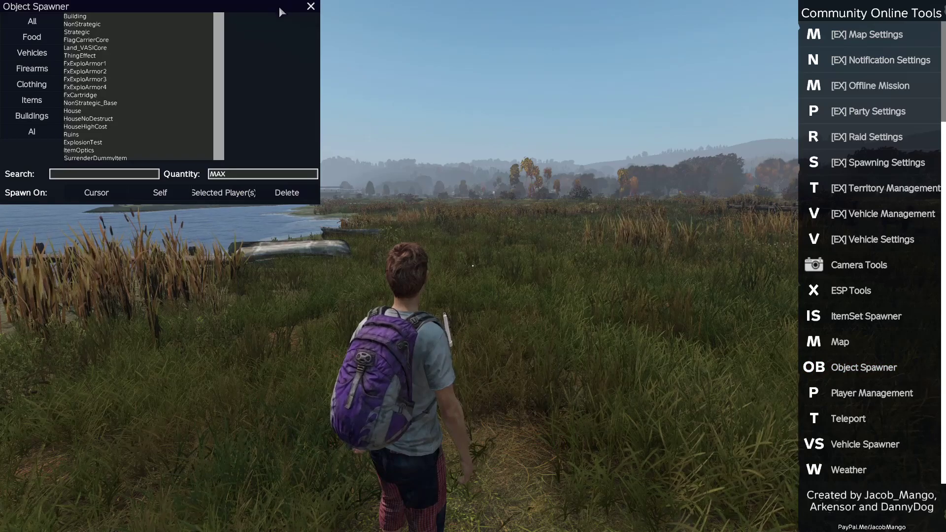
pyautogui.moveTo(281, 11); pyautogui.dragTo(688, 100)
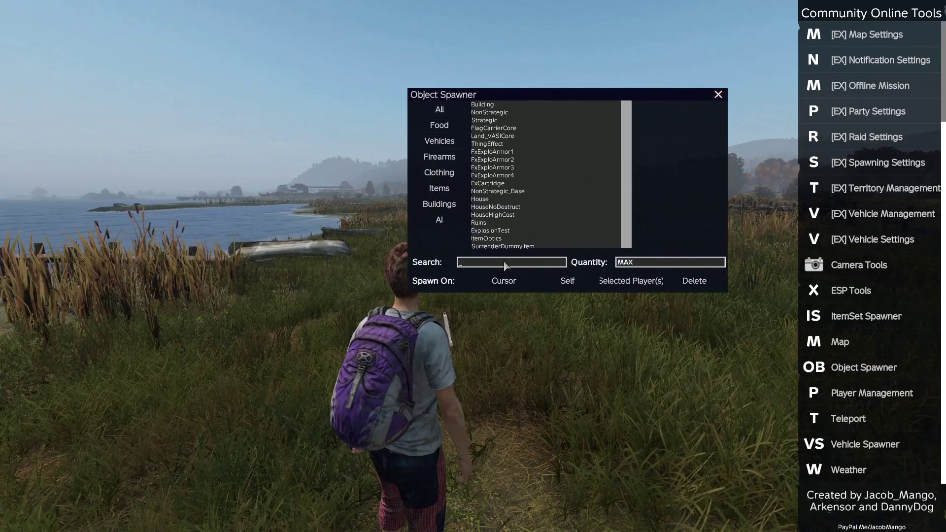
pyautogui.write('bbp')
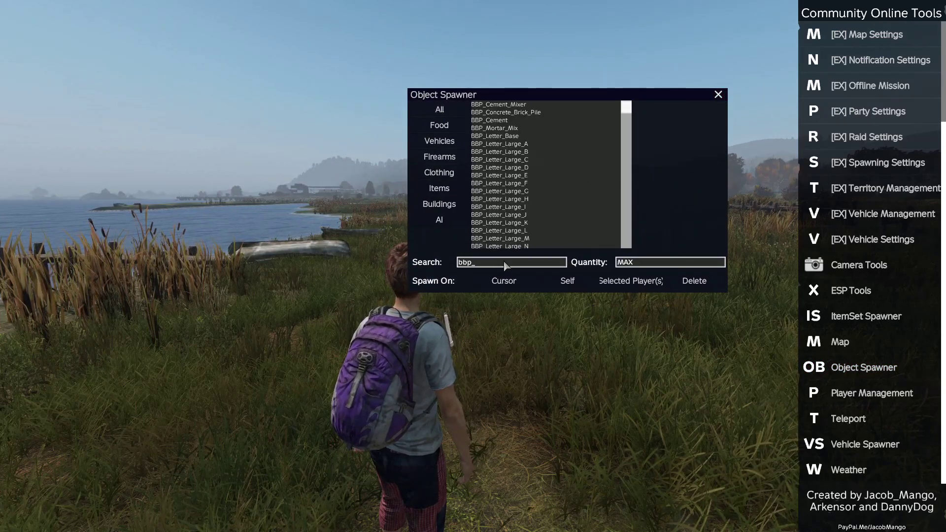
# Browse the filtered BaseBuildingPlus objects down to BBP_T2_FloorKit and spawn it on the character.
pyautogui.press('Down')
pyautogui.press('Down')
pyautogui.press('Down')
pyautogui.press('Down')
pyautogui.press('Down')
pyautogui.press('Down')
pyautogui.press('Down')
pyautogui.press('Down')
pyautogui.press('Down')
pyautogui.press('Down')
pyautogui.press('Down')
pyautogui.press('Down')
pyautogui.press('Down')
pyautogui.press('Down')
pyautogui.press('Down')
pyautogui.press('Down')
pyautogui.press('Down')
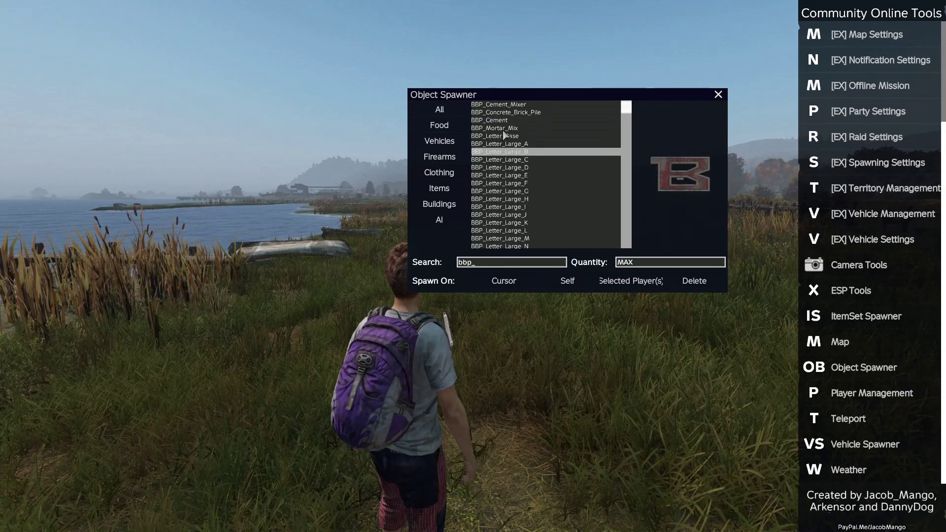
pyautogui.press('Down')
pyautogui.press('Down')
pyautogui.press('Down')
pyautogui.press('Down')
pyautogui.press('Down')
pyautogui.press('Down')
pyautogui.press('Down')
pyautogui.press('Down')
pyautogui.press('Down')
pyautogui.press('Down')
pyautogui.press('Down')
pyautogui.press('Down')
pyautogui.press('Down')
pyautogui.press('Down')
pyautogui.press('Down')
pyautogui.press('Down')
pyautogui.press('Down')
pyautogui.press('Down')
pyautogui.press('Down')
pyautogui.press('Down')
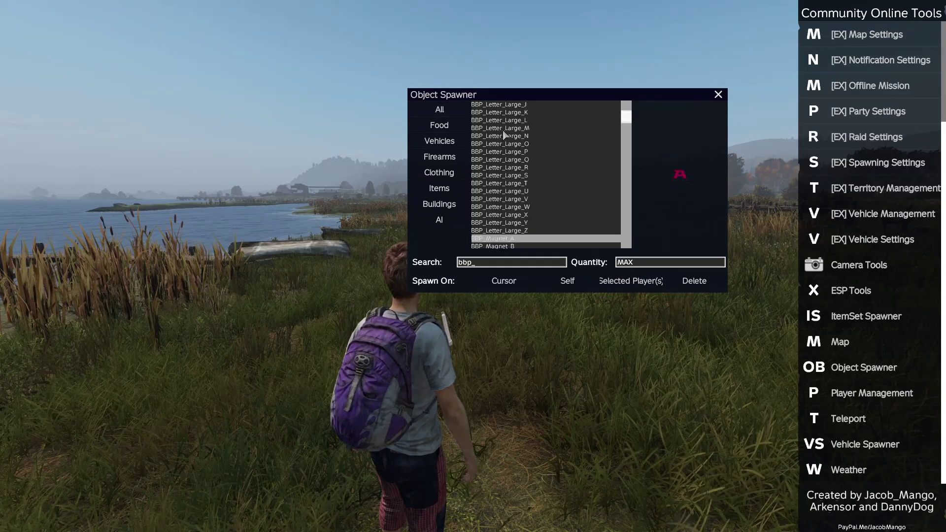
pyautogui.press('Down')
pyautogui.press('Down')
pyautogui.press('Down')
pyautogui.press('Down')
pyautogui.press('Down')
pyautogui.press('Down')
pyautogui.press('Down')
pyautogui.press('Down')
pyautogui.press('Down')
pyautogui.press('Down')
pyautogui.press('Down')
pyautogui.press('Down')
pyautogui.press('Down')
pyautogui.press('Down')
pyautogui.press('Down')
pyautogui.press('Down')
pyautogui.press('Down')
pyautogui.press('Down')
pyautogui.press('Down')
pyautogui.press('Down')
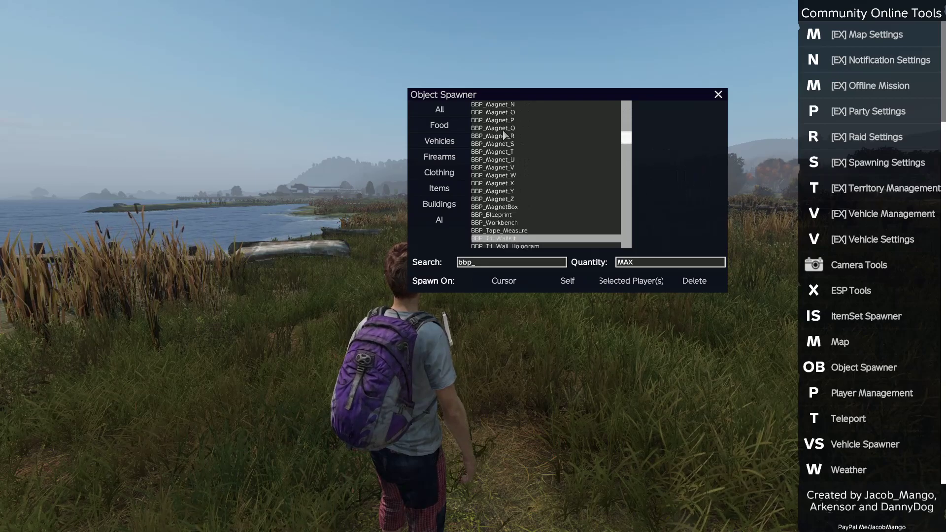
pyautogui.press('Down')
pyautogui.press('Down')
pyautogui.press('Down')
pyautogui.press('Down')
pyautogui.press('Down')
pyautogui.press('Down')
pyautogui.press('Down')
pyautogui.press('Down')
pyautogui.press('Down')
pyautogui.press('Down')
pyautogui.press('Down')
pyautogui.press('Down')
pyautogui.press('Down')
pyautogui.press('Down')
pyautogui.press('Down')
pyautogui.press('Down')
pyautogui.press('Down')
pyautogui.press('Down')
pyautogui.press('Down')
pyautogui.press('Down')
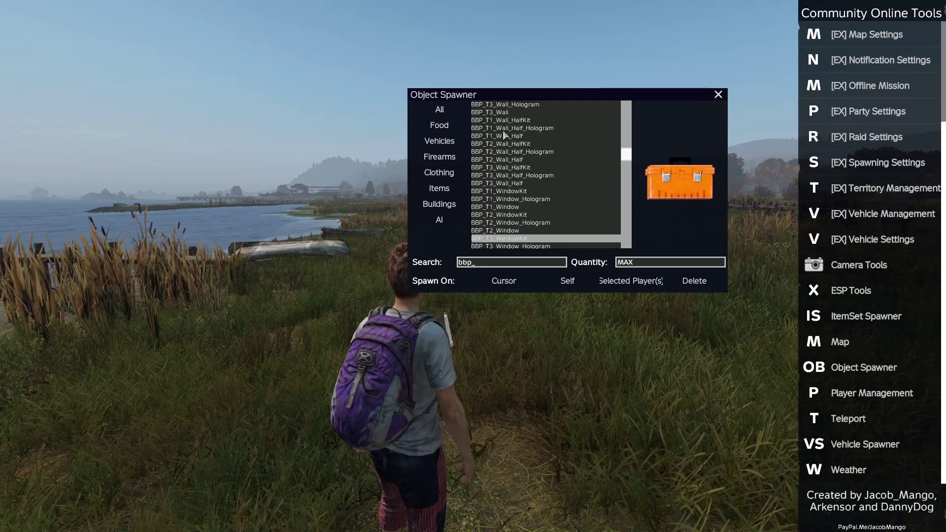
pyautogui.press('Down')
pyautogui.press('Down')
pyautogui.press('Down')
pyautogui.press('Down')
pyautogui.press('Down')
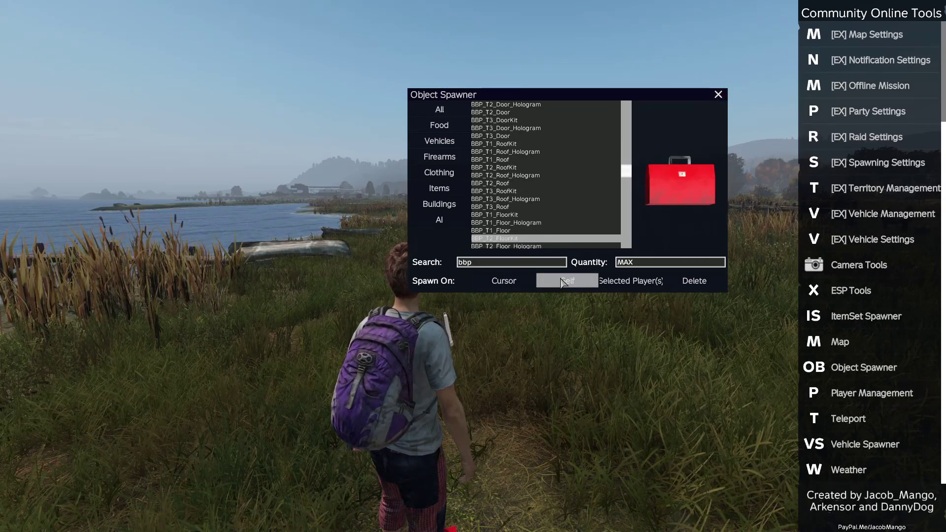
# Select BBP_T1_Floor_Hatch_Hologram in the filtered list, spawn it on the character, and close the Object Spawner.
pyautogui.press('Down')
pyautogui.press('Down')
pyautogui.press('Down')
pyautogui.press('Down')
pyautogui.press('Down')
pyautogui.press('Down')
pyautogui.press('Down')
pyautogui.press('Down')
pyautogui.press('Down')
pyautogui.press('Down')
pyautogui.press('Down')
pyautogui.press('Down')
pyautogui.press('Down')
pyautogui.press('Down')
pyautogui.press('Down')
pyautogui.press('Down')
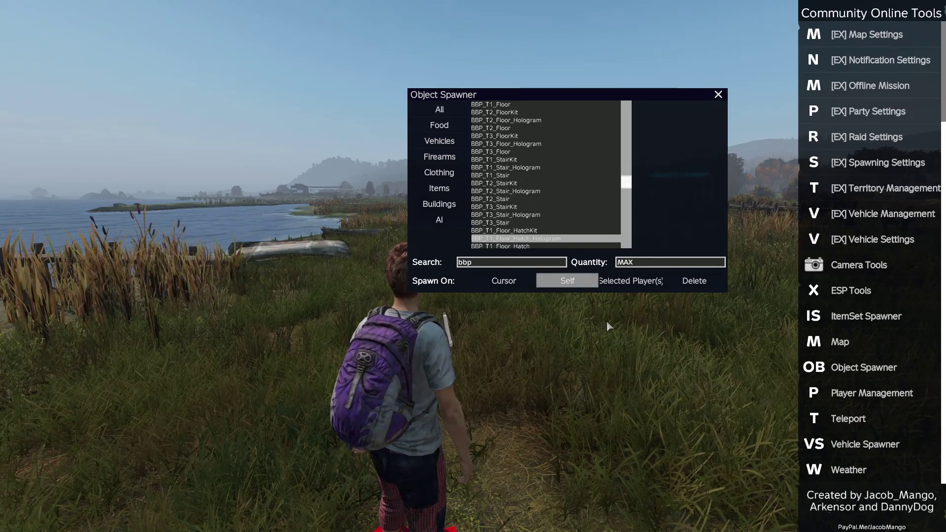
pyautogui.click(562, 281)
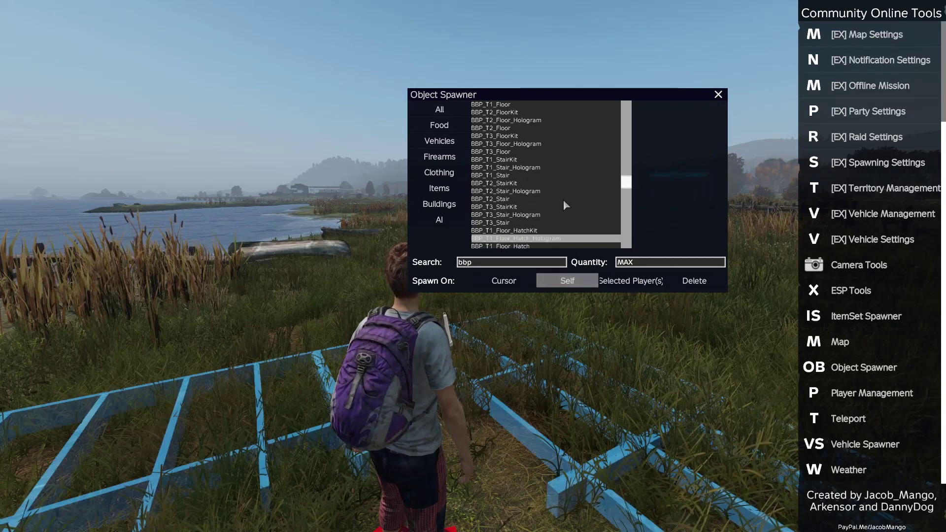
pyautogui.click(719, 94)
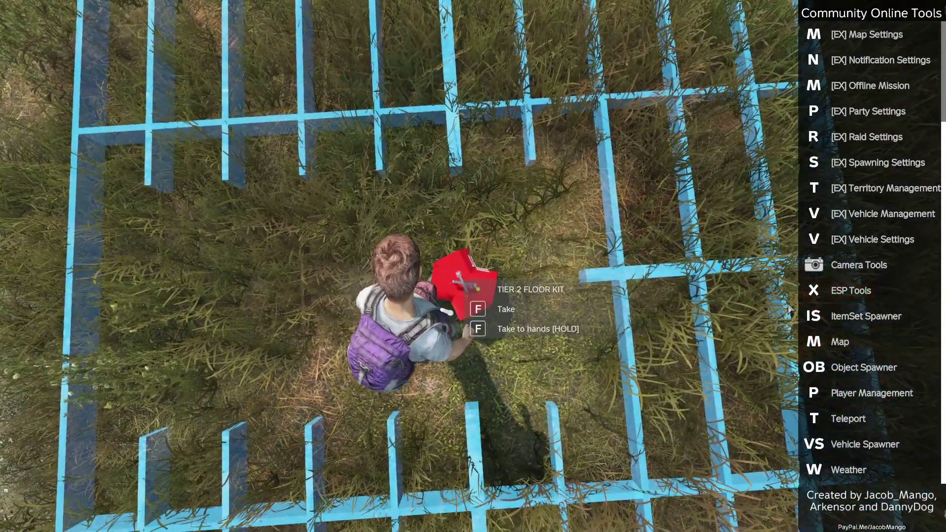
# Reopen the Object Spawner and delete the spawned Tier 2 floor kits from the ground.
pyautogui.click(818, 367)
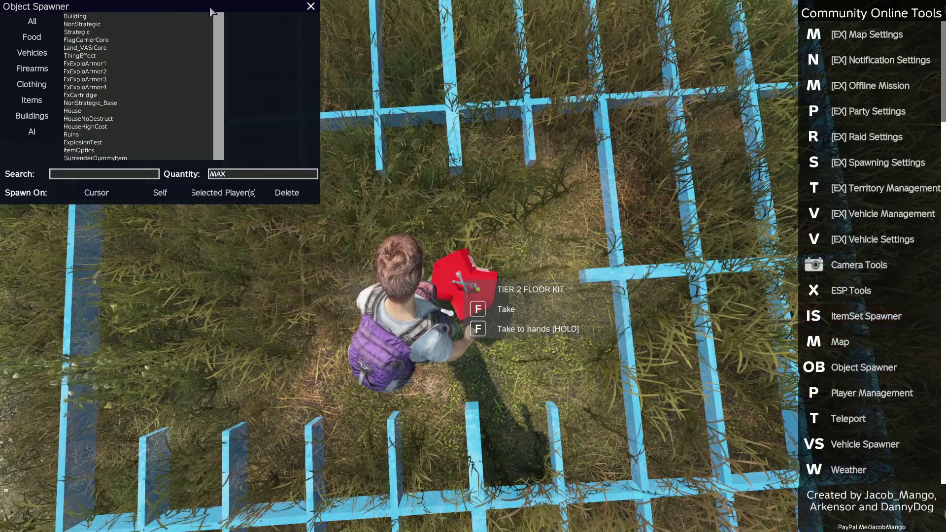
pyautogui.moveTo(215, 36); pyautogui.dragTo(512, 64)
pyautogui.click(584, 221)
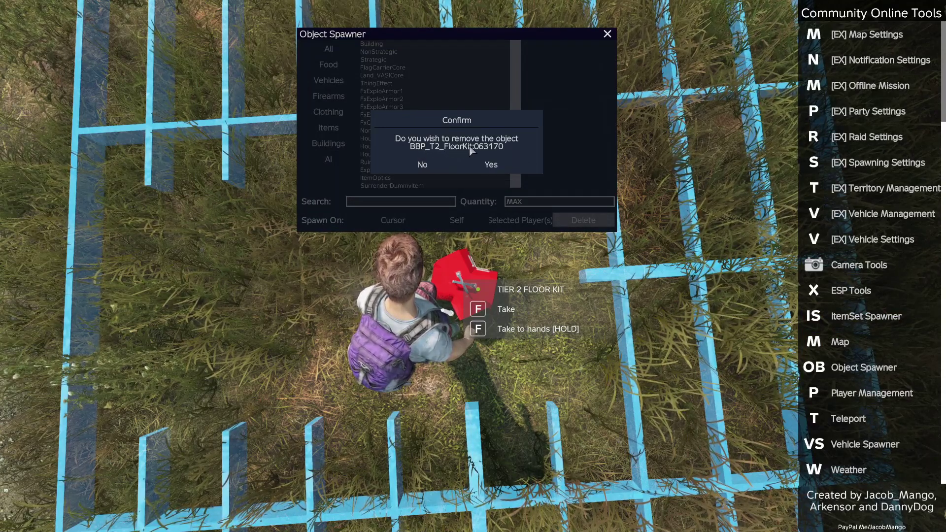
pyautogui.click(500, 163)
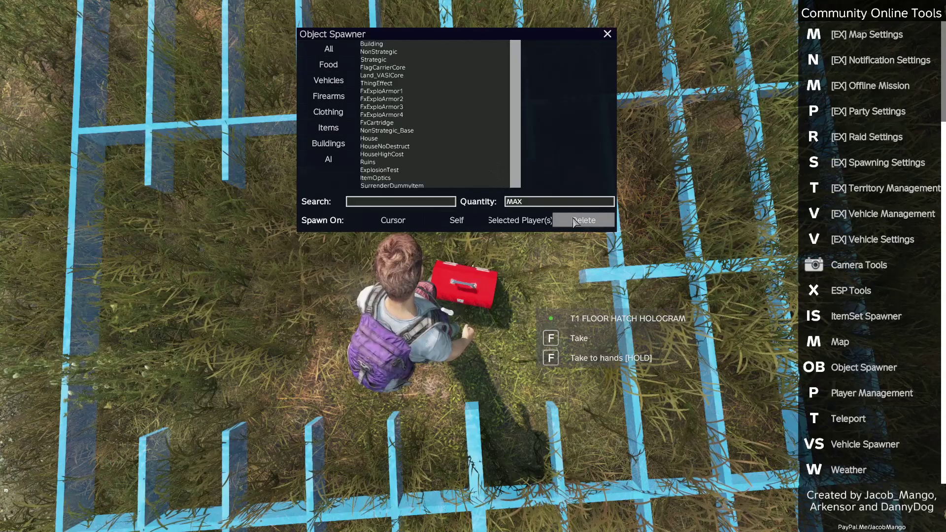
pyautogui.click(576, 221)
pyautogui.click(508, 164)
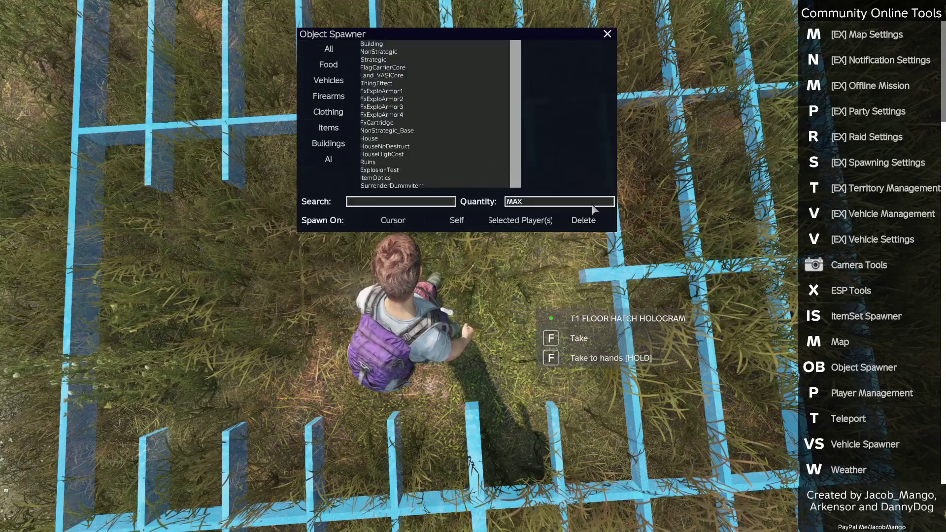
# Delete the spawned T1 floor hatch hologram and close the Object Spawner and admin tools.
pyautogui.click(574, 222)
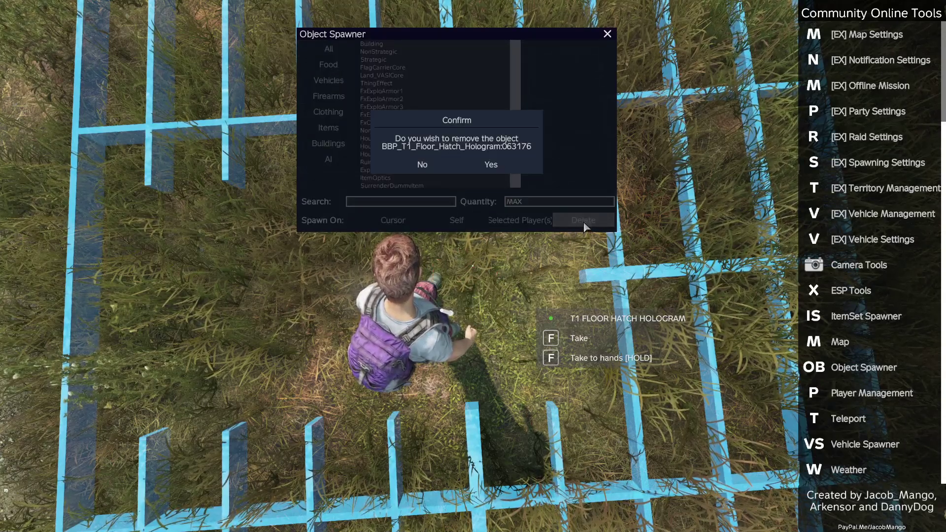
pyautogui.click(488, 164)
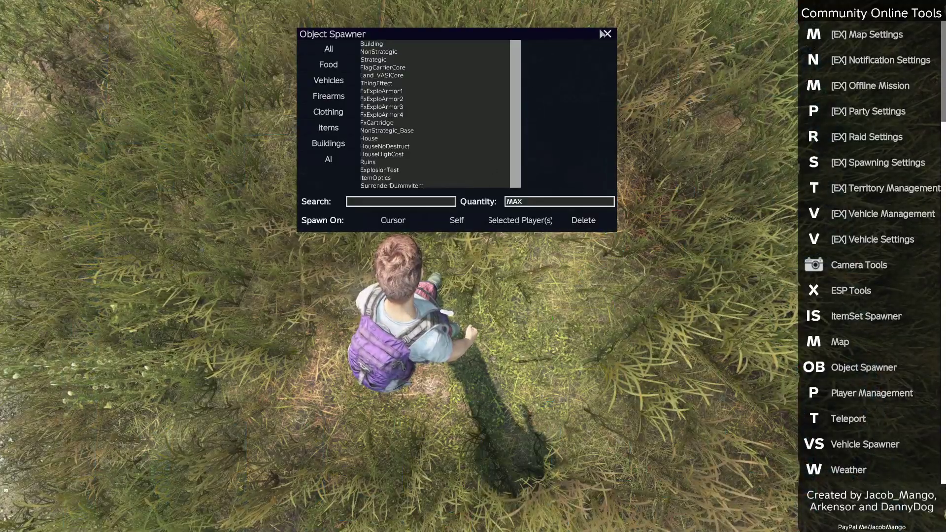
pyautogui.click(607, 34)
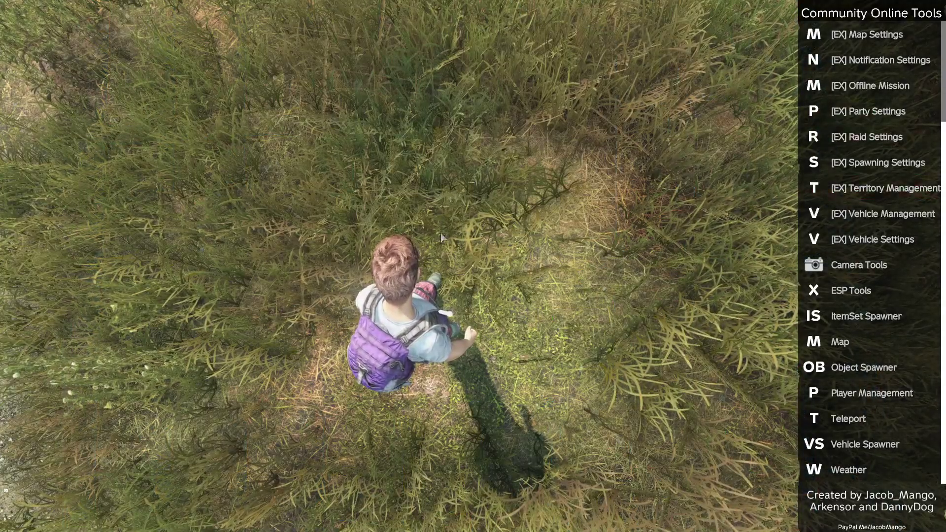
pyautogui.press('y')
pyautogui.press('Insert')
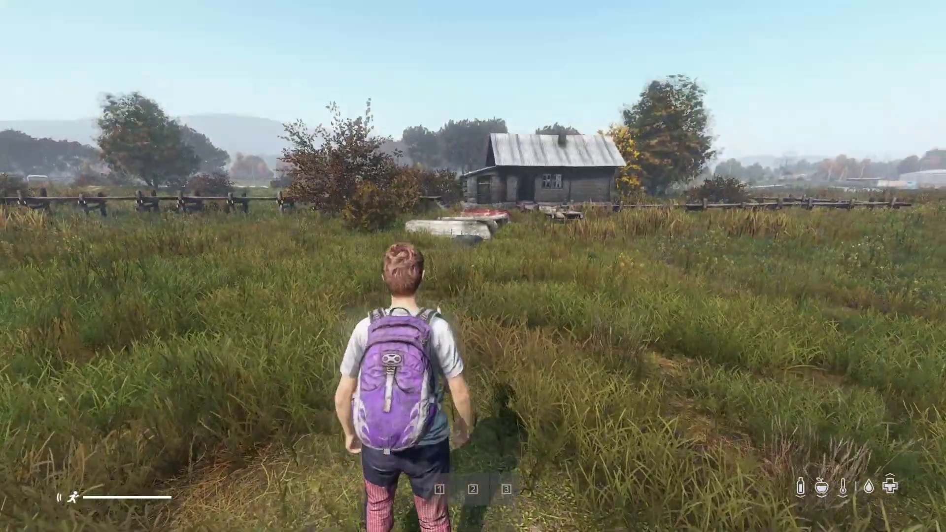
# Run the character around the lakeside field and look over the area near the wooden house.
pyautogui.press('w')
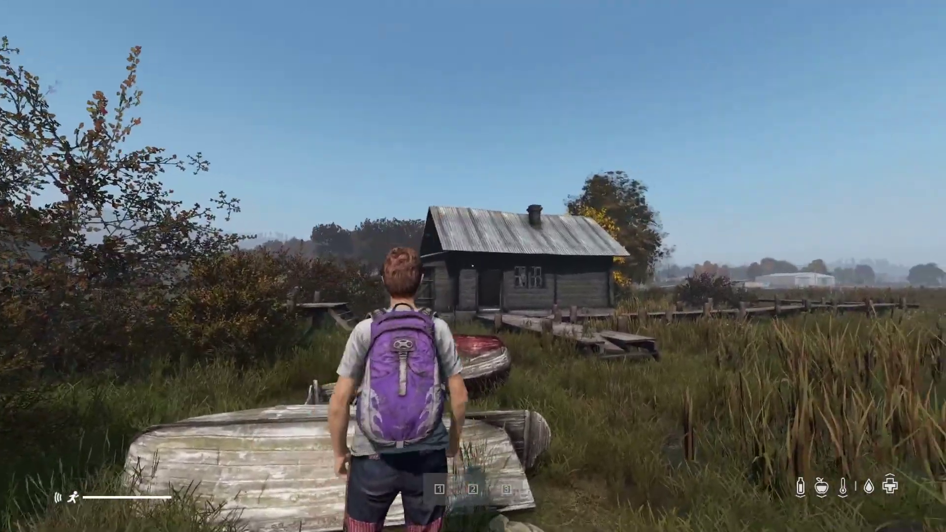
pyautogui.press('w')
pyautogui.press('w')
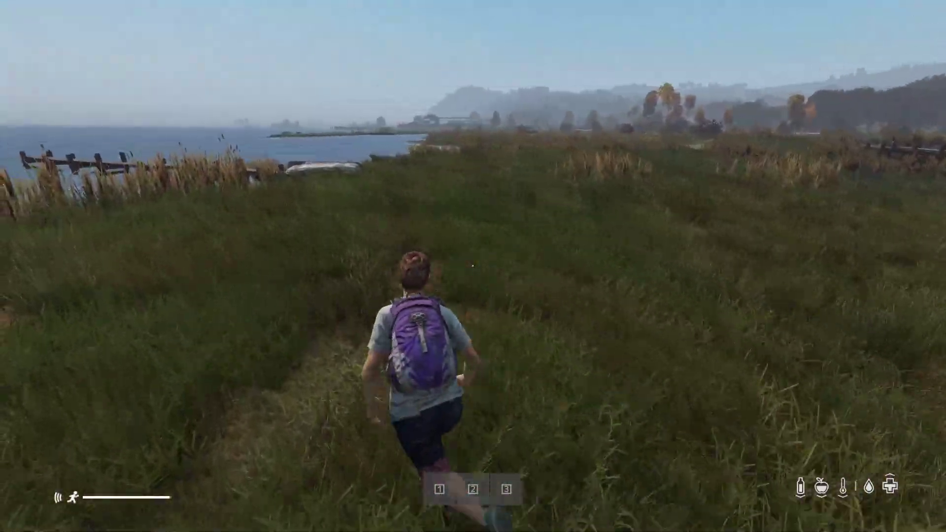
pyautogui.press('w')
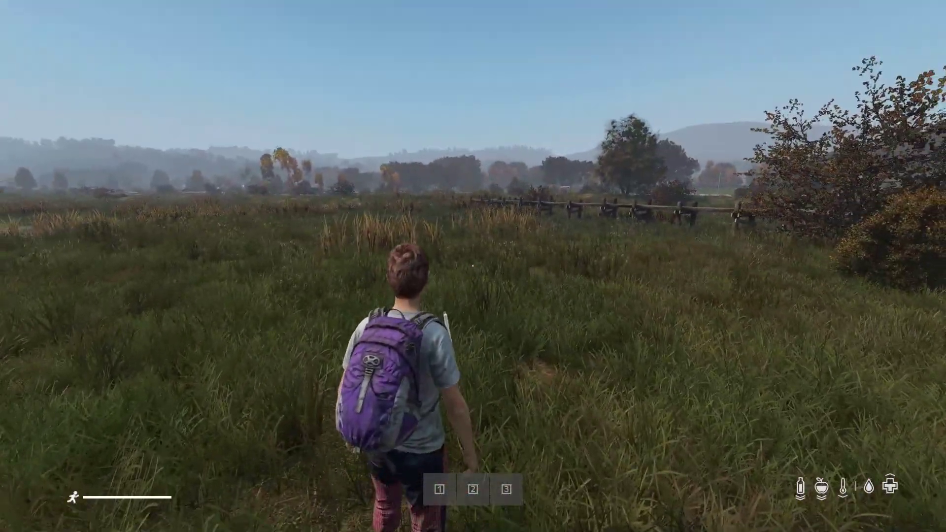
pyautogui.press('w')
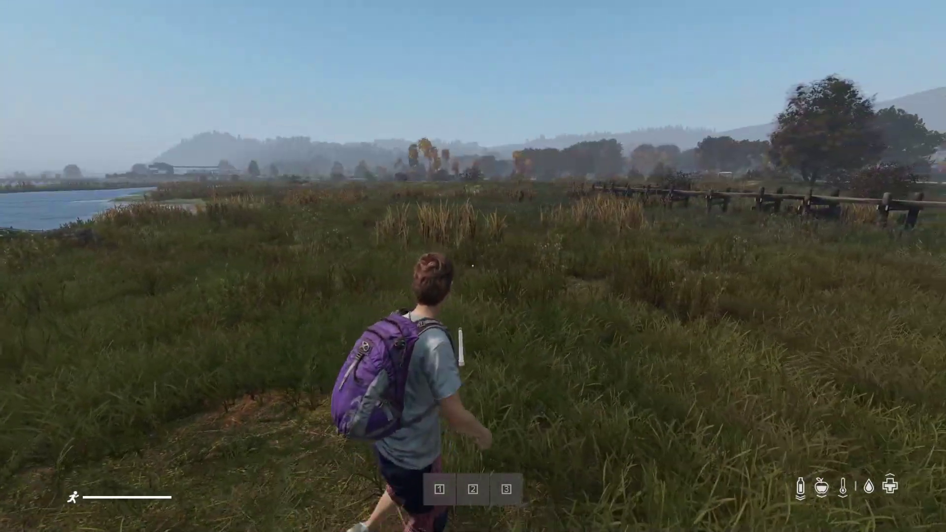
pyautogui.press('w')
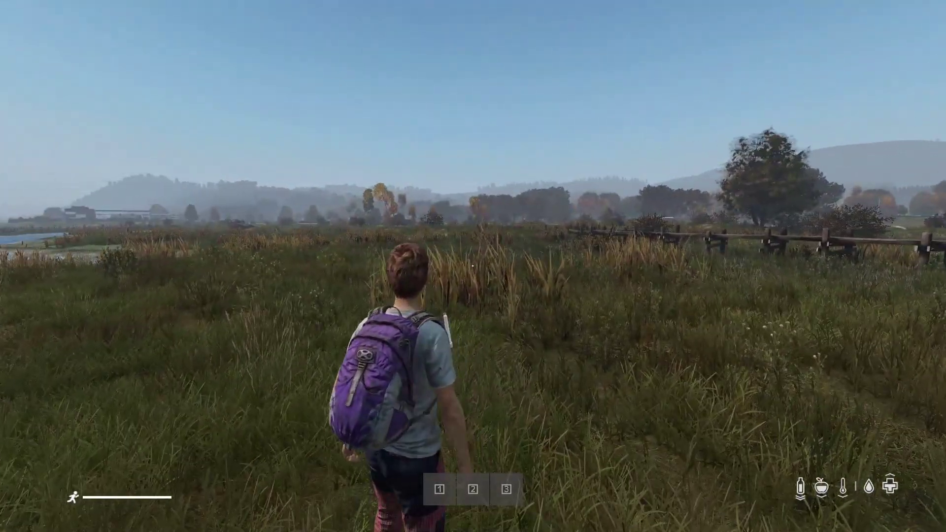
# Review the Expansion BaseBuilding Settings in Community Online Tools, and close them without changes.
pyautogui.press('y')
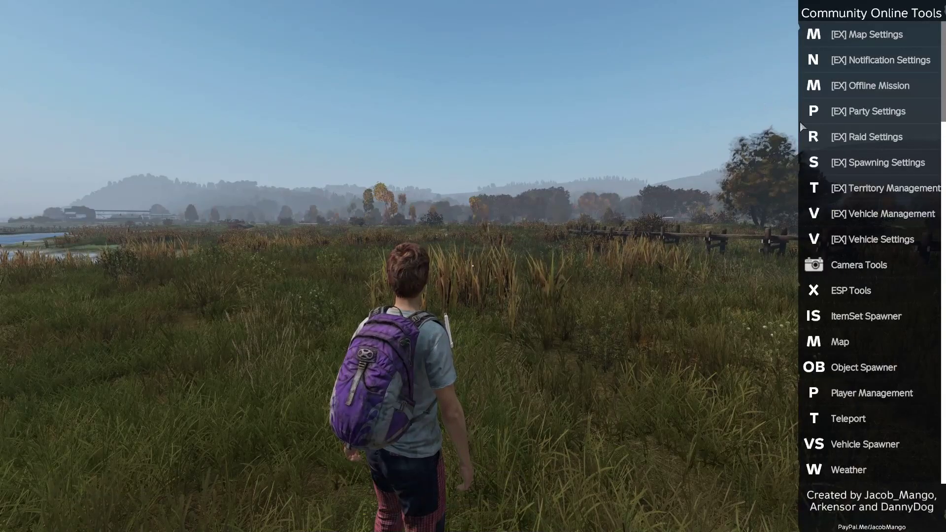
pyautogui.scroll(5, 828, 114)
pyautogui.click(885, 60)
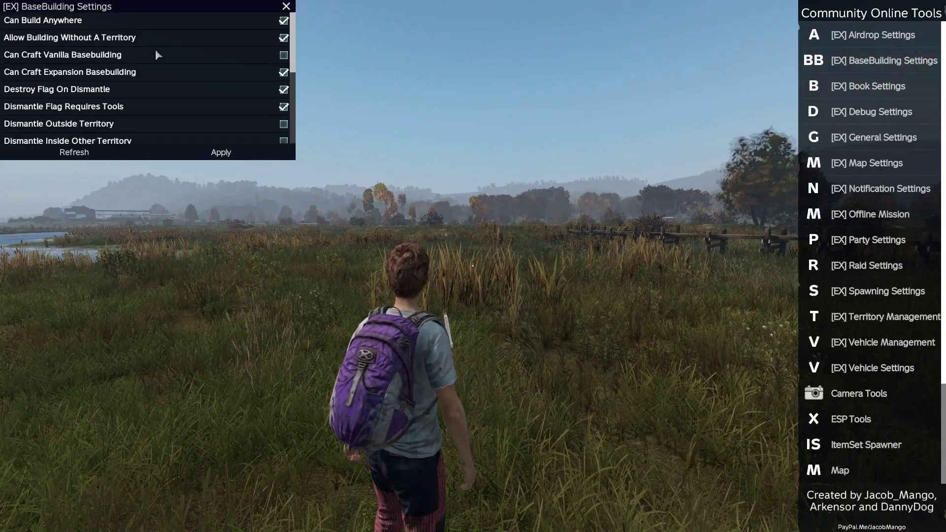
pyautogui.moveTo(166, 2); pyautogui.dragTo(504, 95)
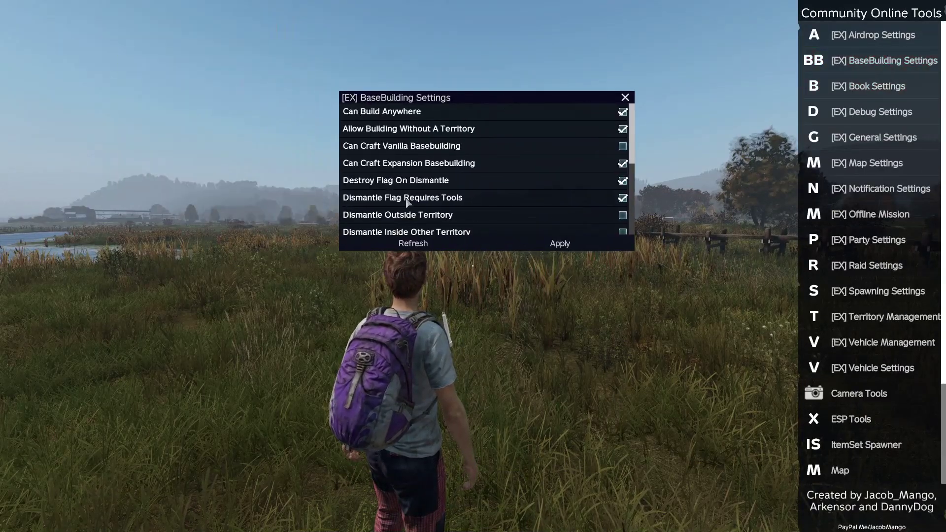
pyautogui.click(625, 97)
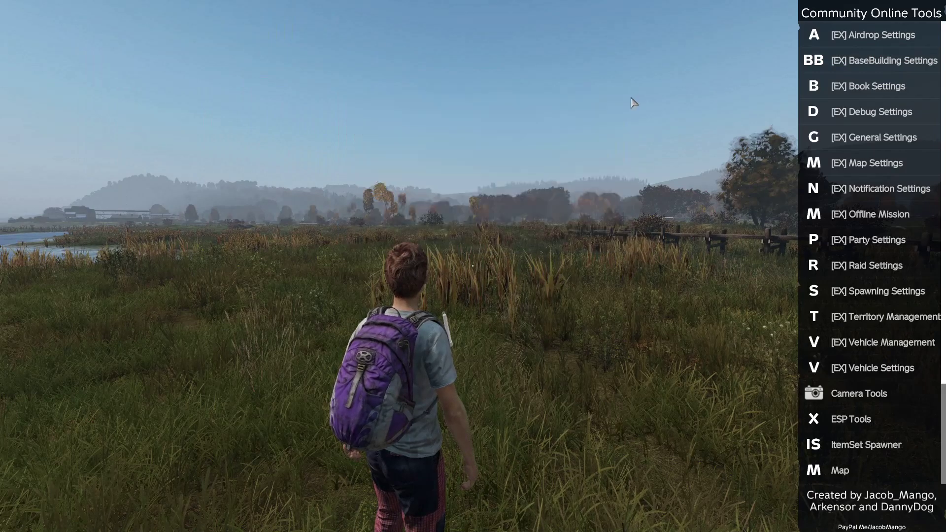
pyautogui.press('y')
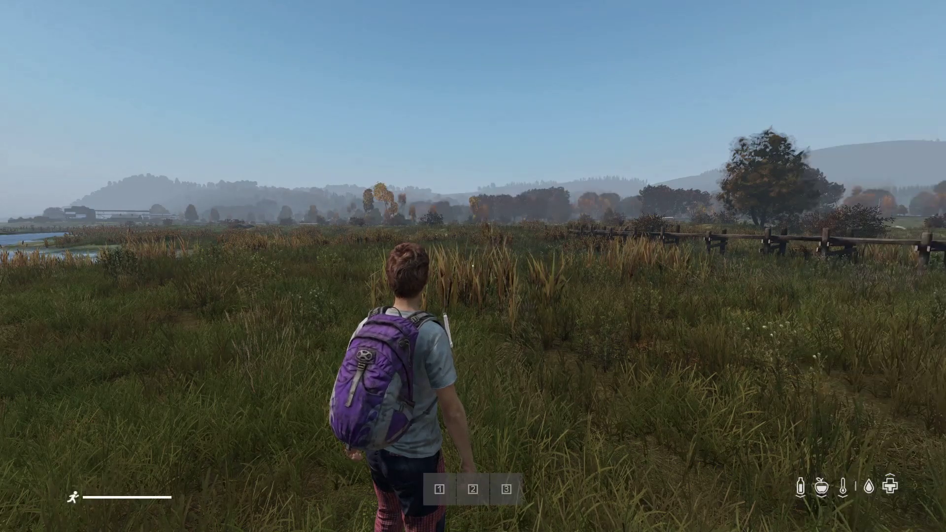
# Leave the server and quit DayZ to the desktop.
pyautogui.press('Escape')
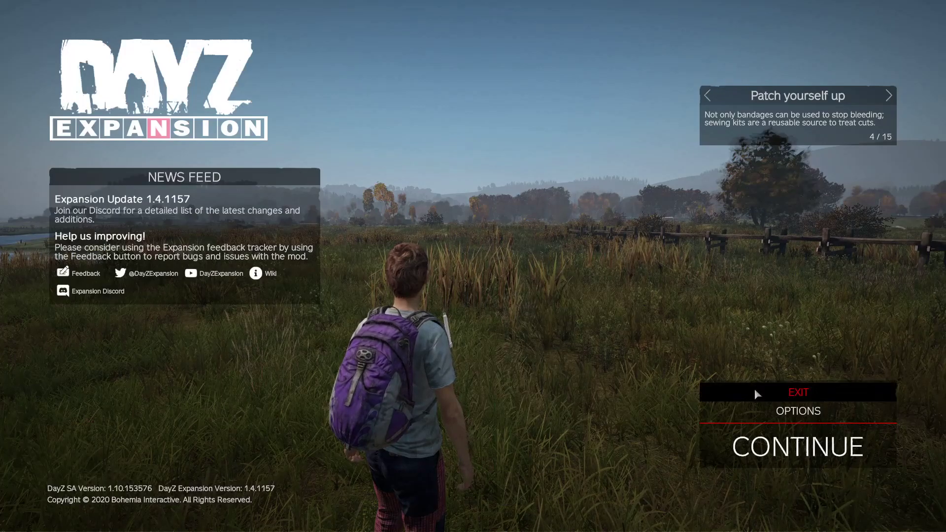
pyautogui.click(805, 389)
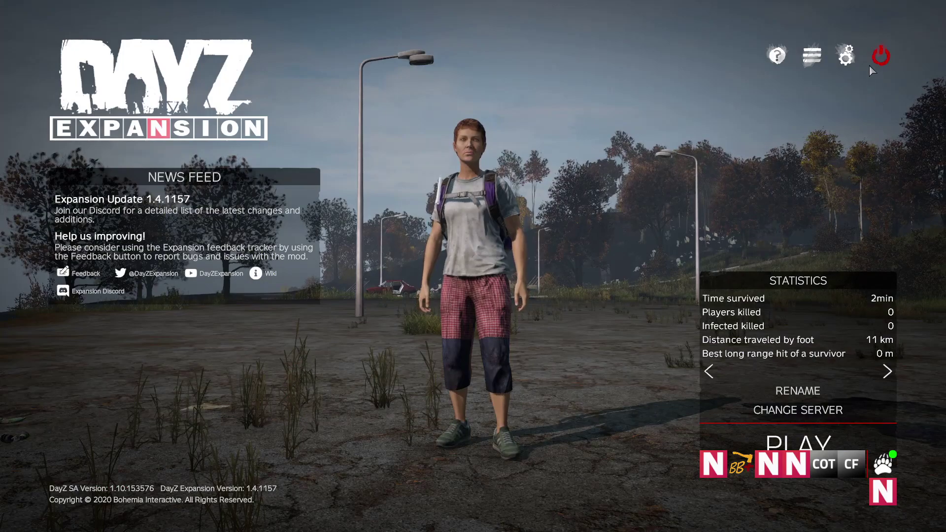
pyautogui.click(871, 64)
pyautogui.click(402, 287)
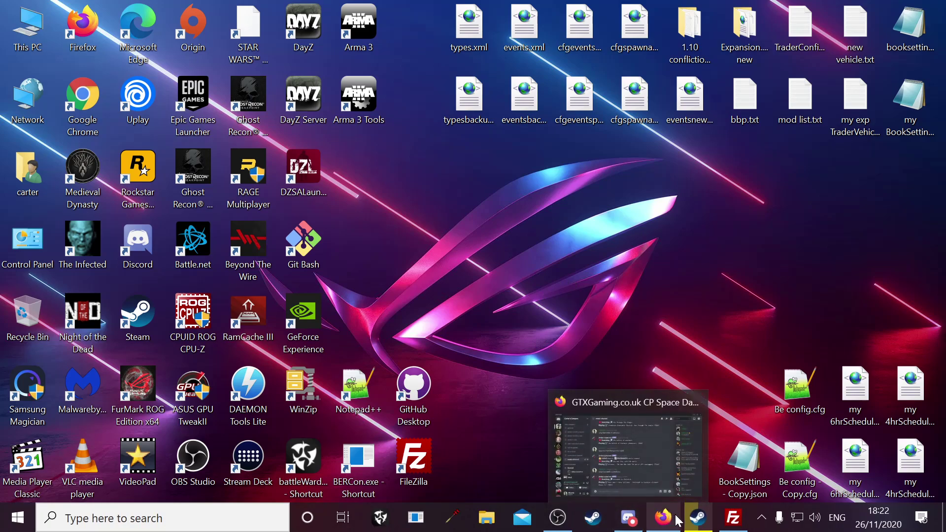
# Switch to the GTXGaming control panel in Firefox and stop the DayZ server.
pyautogui.click(663, 517)
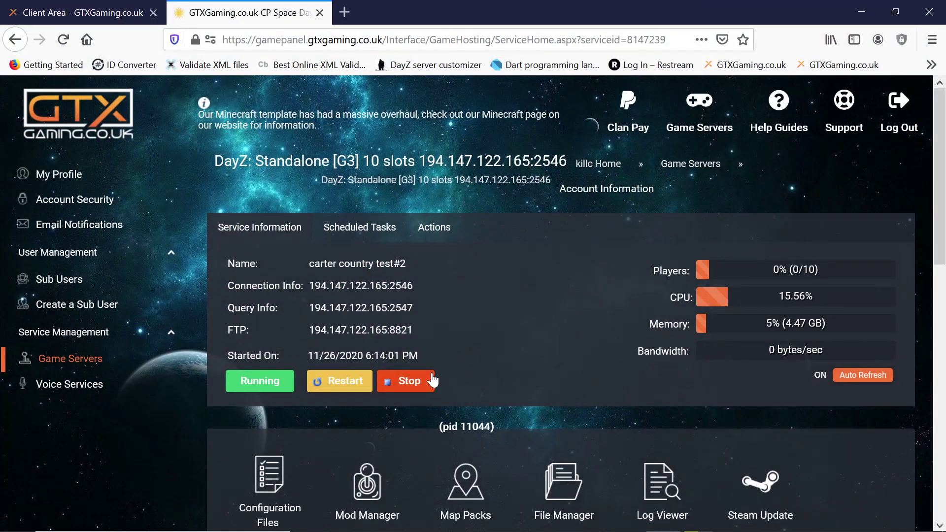
pyautogui.click(433, 380)
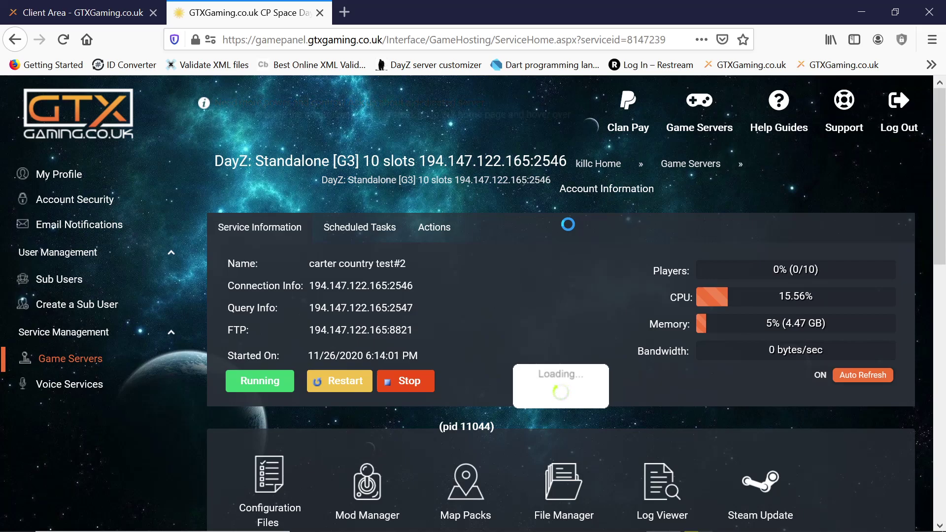
# Switch from the GTXGaming control panel to FileZilla and open the local folder test folder cc2.
pyautogui.scroll(-3, 477, 344)
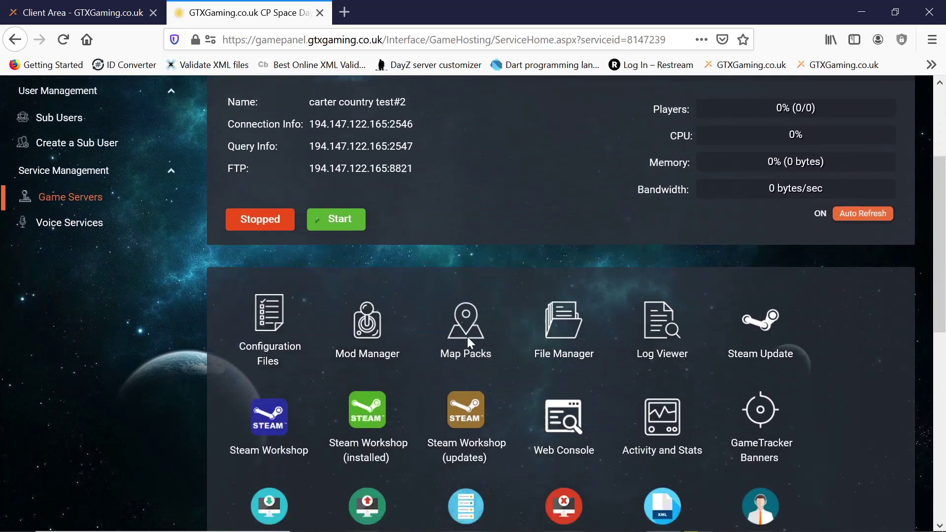
pyautogui.scroll(-5, 477, 344)
pyautogui.scroll(8, 397, 338)
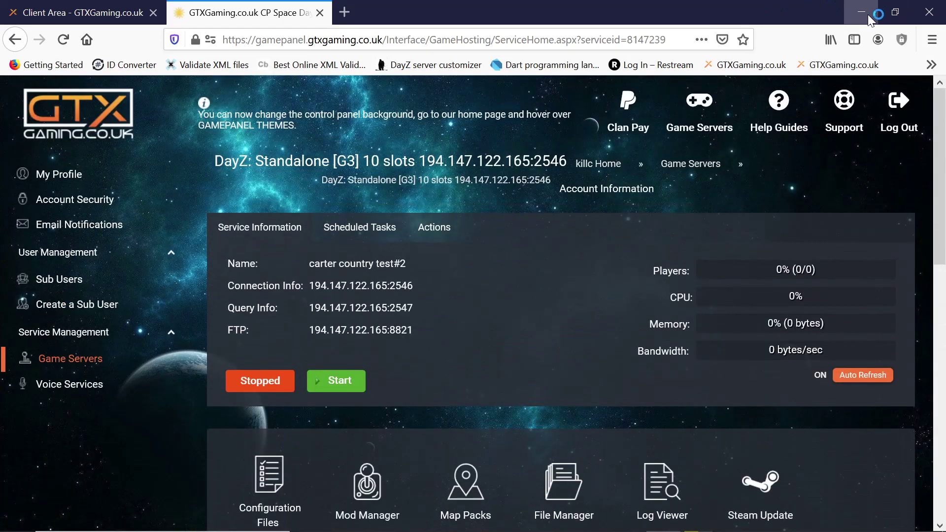
pyautogui.click(870, 19)
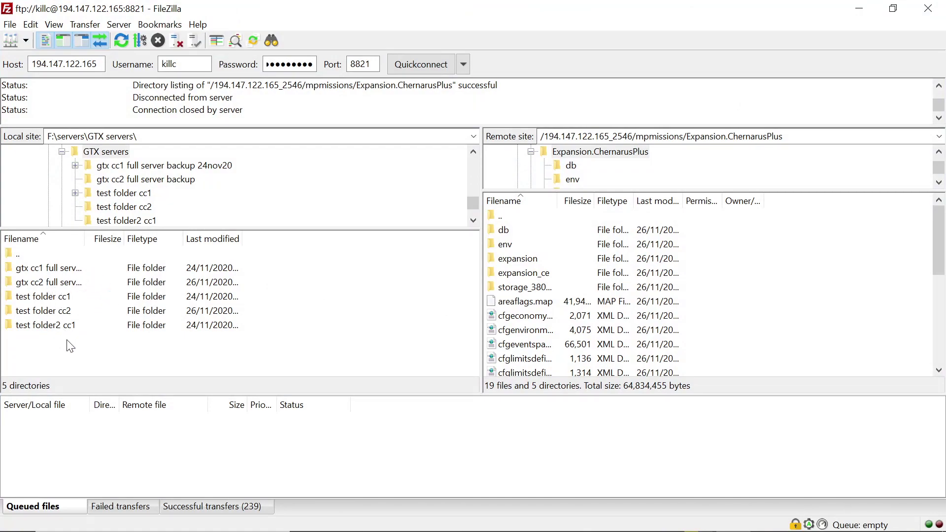
pyautogui.click(58, 310)
pyautogui.doubleClick(57, 310)
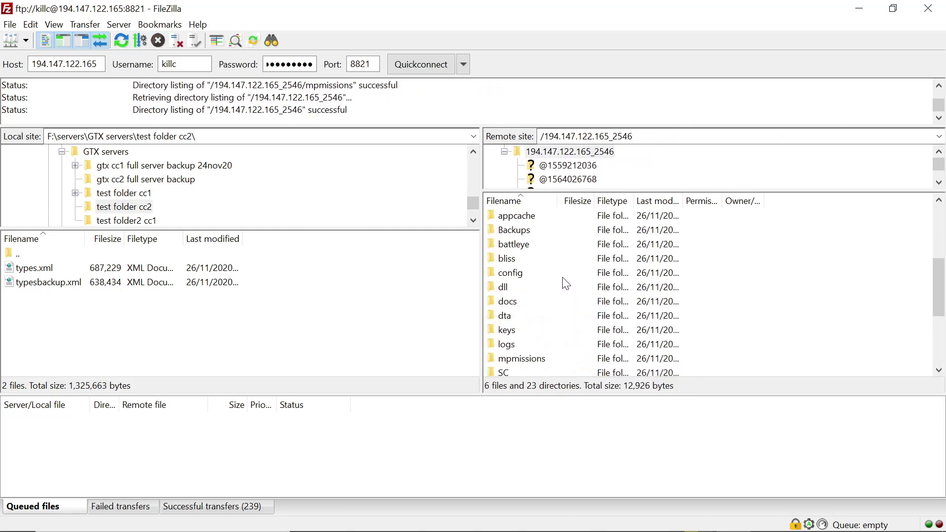
# Open the SC folder in the server's root directory on the remote site.
pyautogui.scroll(2, 554, 283)
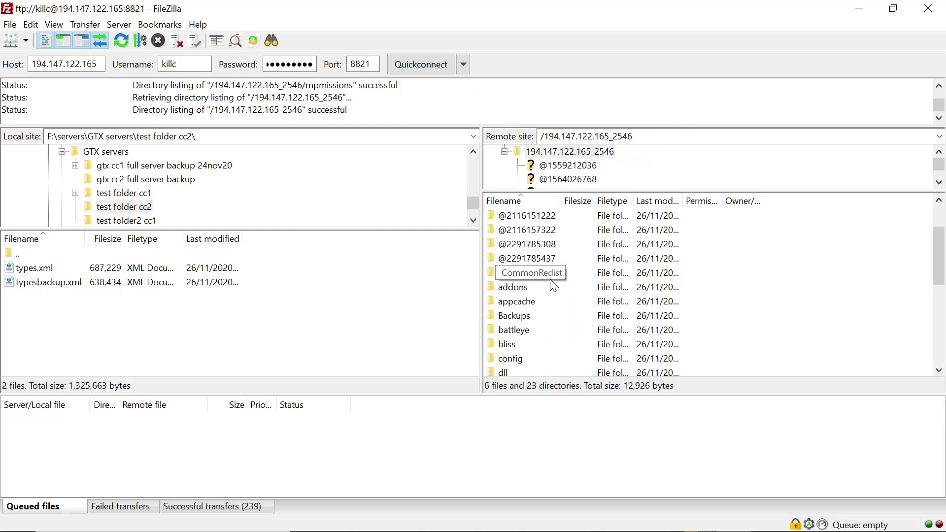
pyautogui.scroll(-3, 554, 285)
pyautogui.click(531, 330)
pyautogui.click(530, 329)
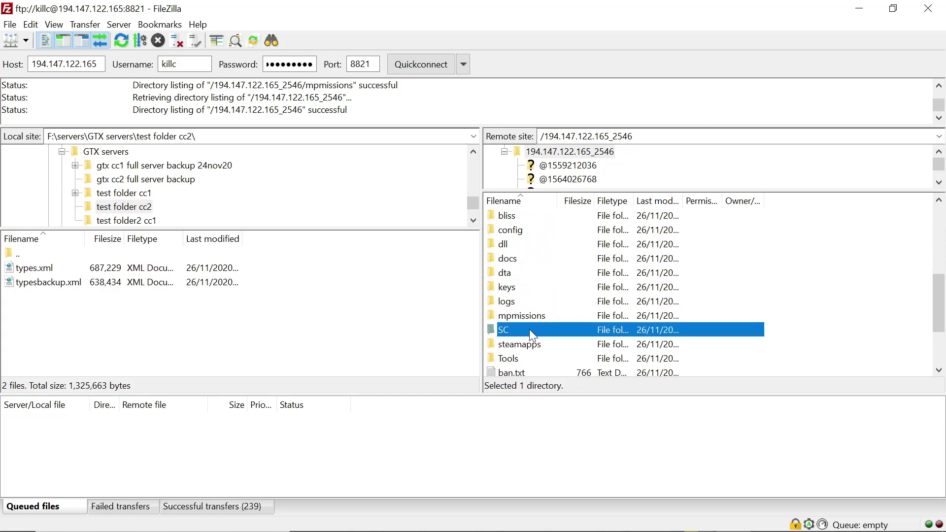
pyautogui.doubleClick(528, 329)
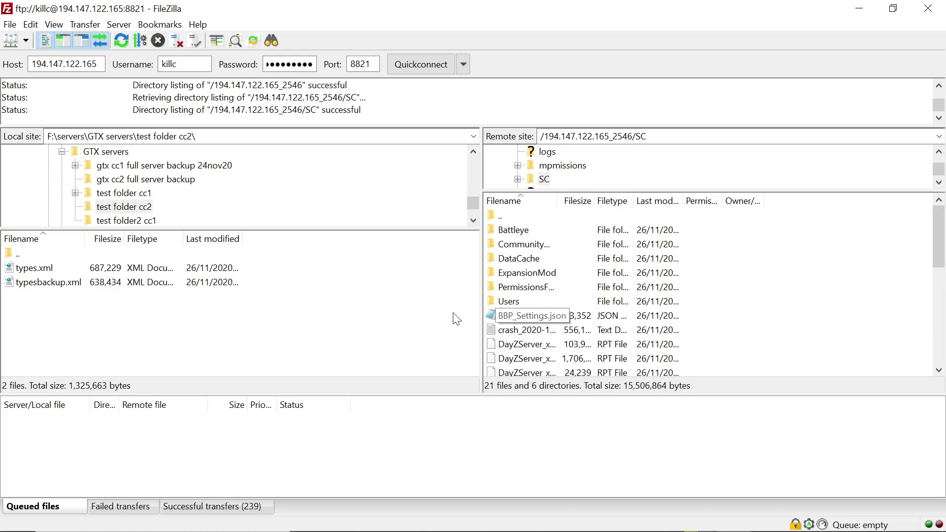
# Download BBP_Settings.json from the remote SC folder into test folder cc2.
pyautogui.click(26, 253)
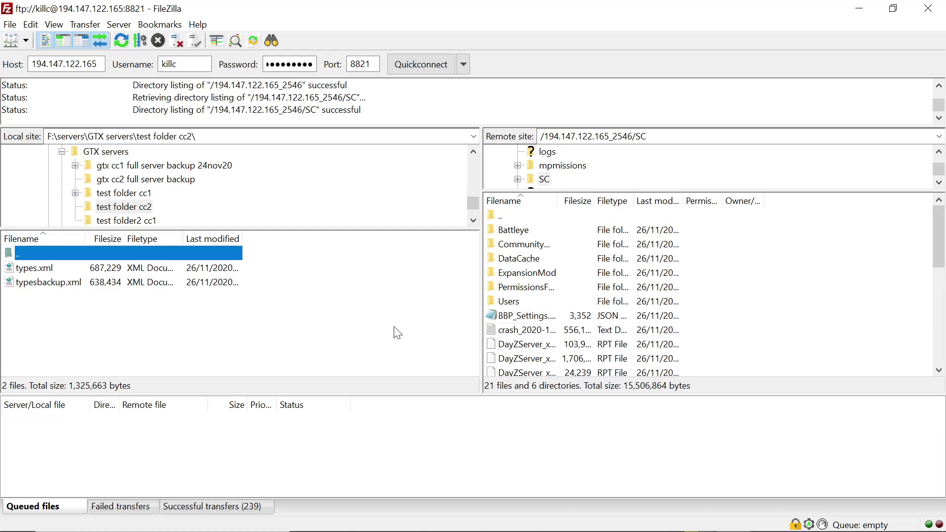
pyautogui.rightClick(510, 319)
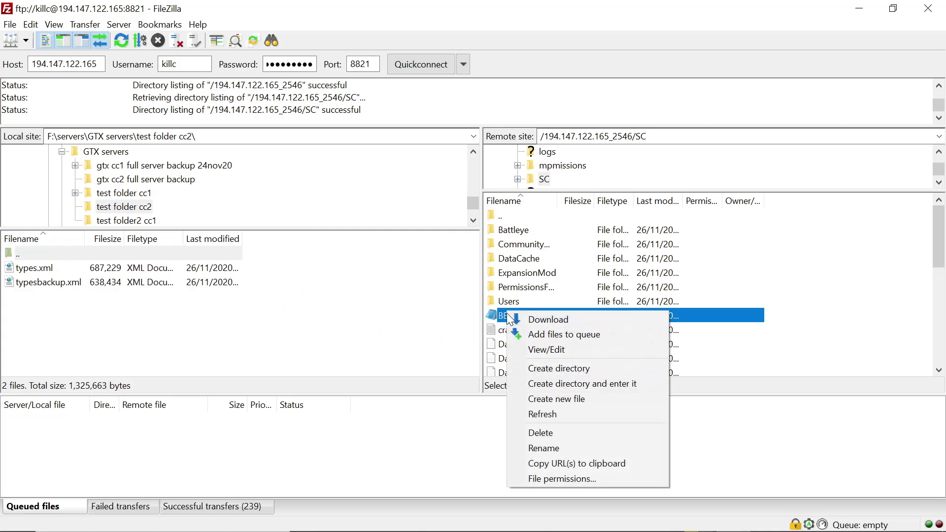
pyautogui.click(539, 323)
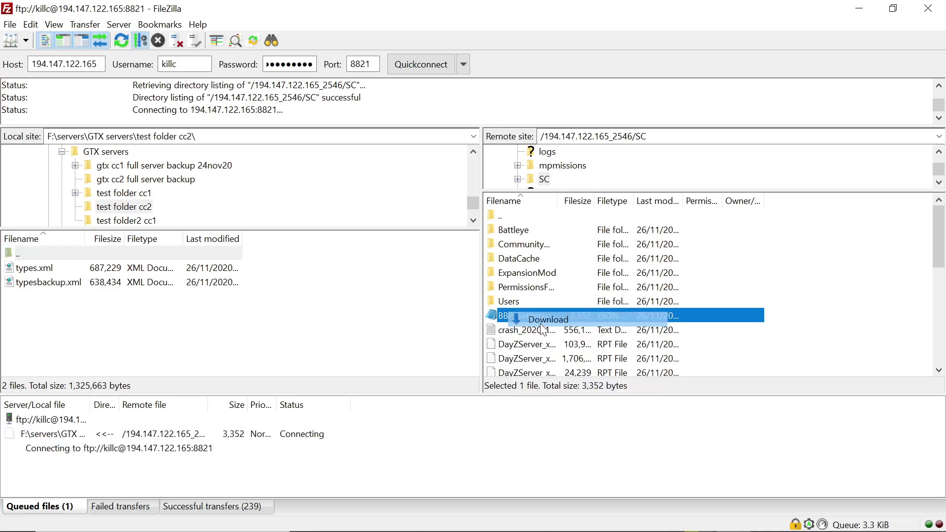
pyautogui.click(328, 343)
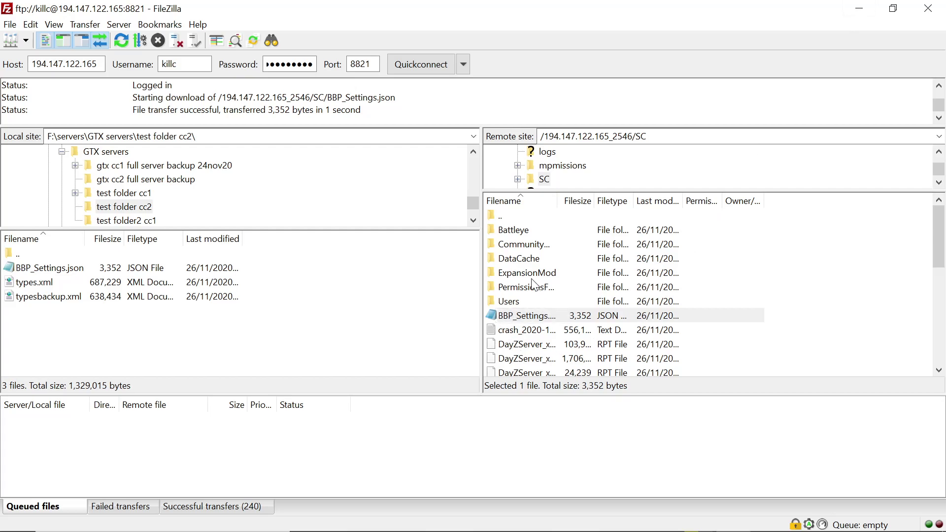
# Open the Settings folder inside ExpansionMod on the remote site.
pyautogui.click(531, 274)
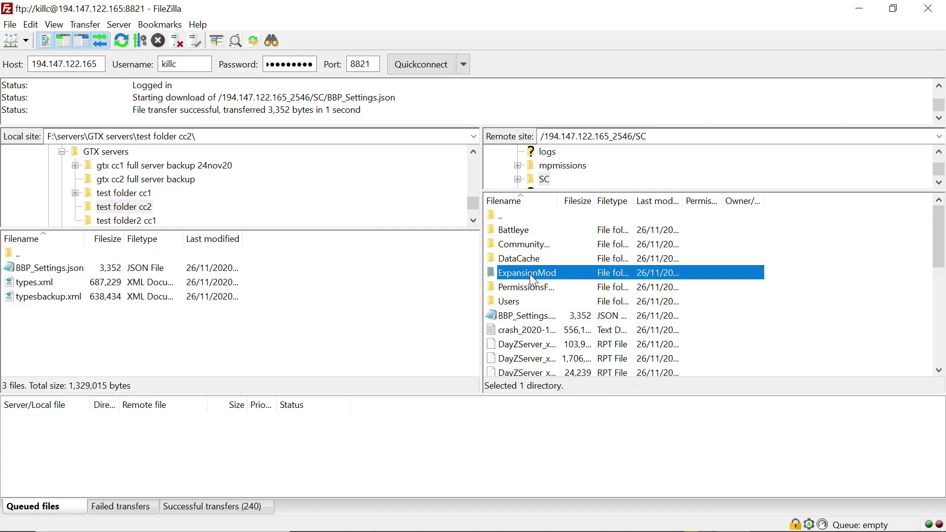
pyautogui.doubleClick(530, 271)
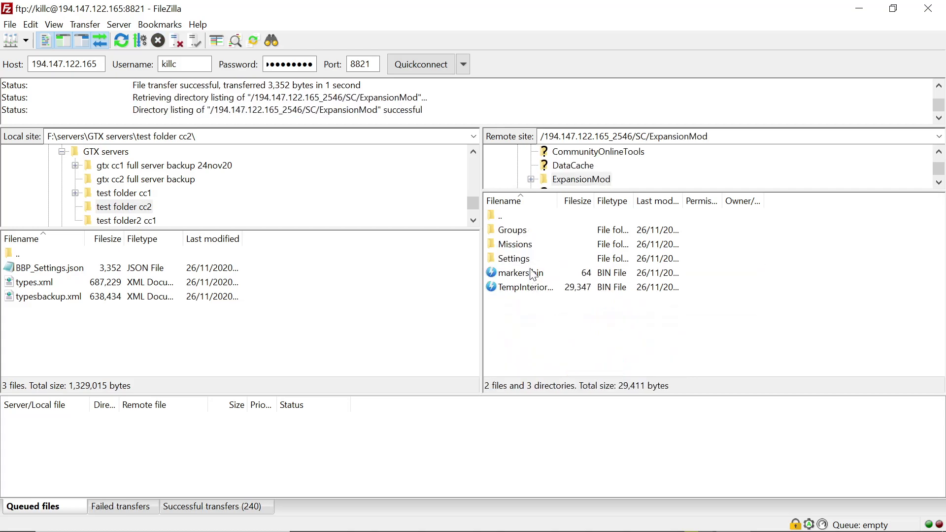
pyautogui.click(521, 249)
pyautogui.click(520, 257)
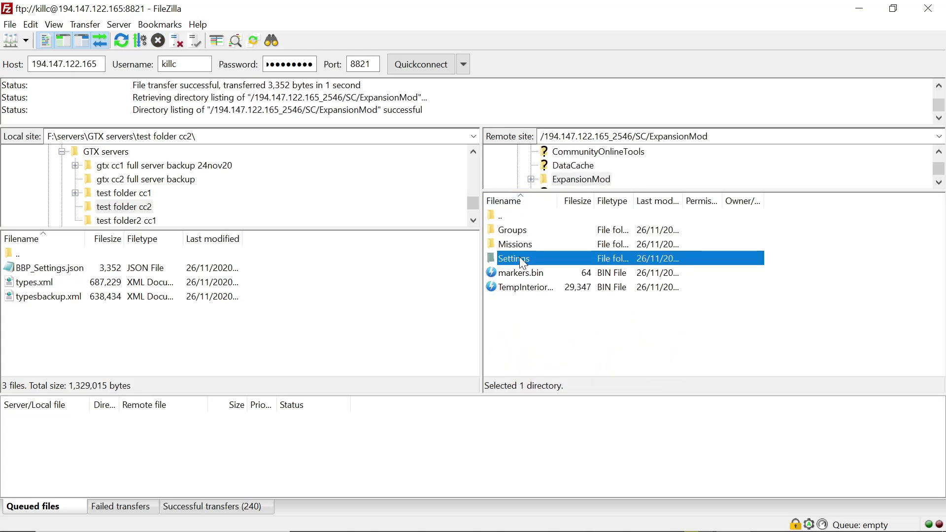
pyautogui.doubleClick(520, 259)
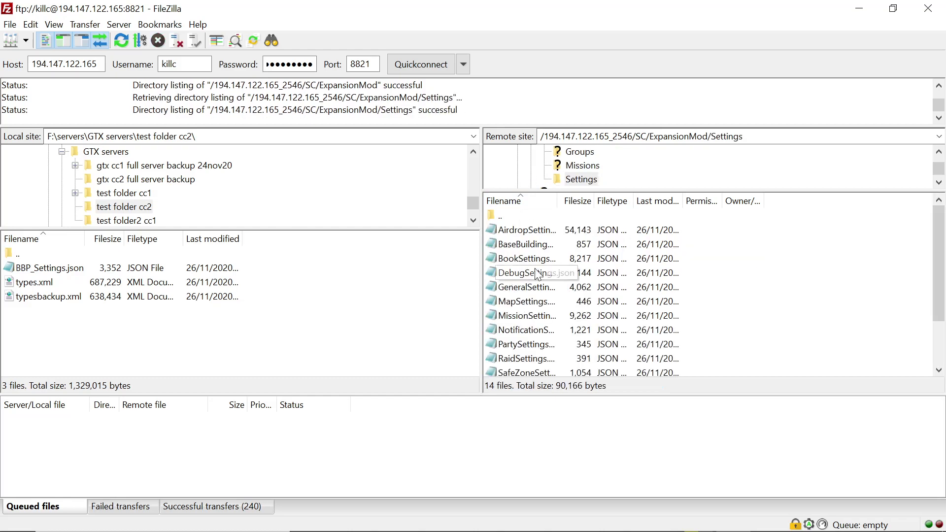
# Download BaseBuildingSettings.json from the ExpansionMod Settings folder into test folder cc2.
pyautogui.click(514, 246)
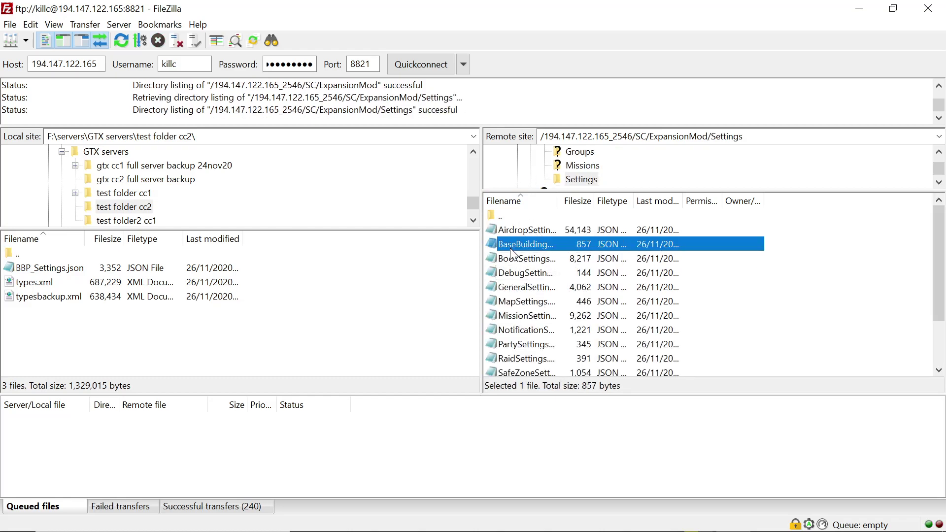
pyautogui.click(27, 254)
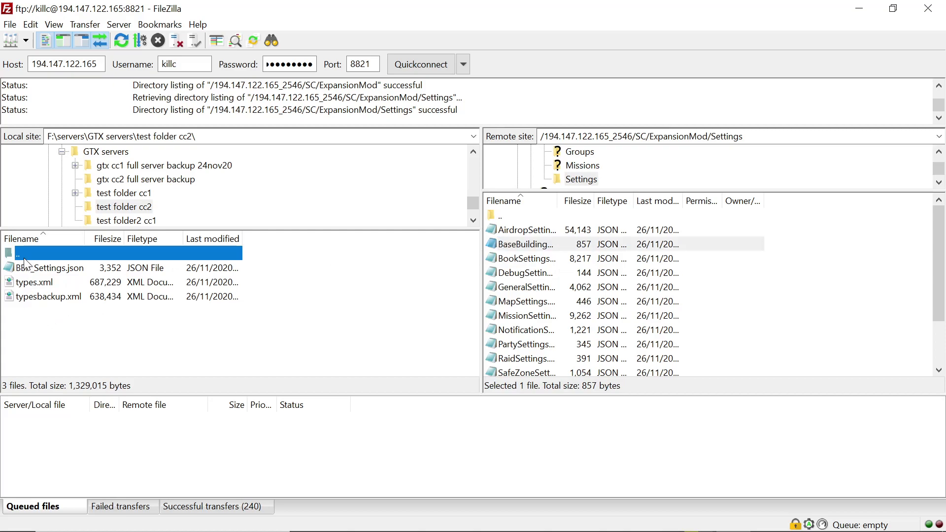
pyautogui.rightClick(508, 245)
pyautogui.click(535, 251)
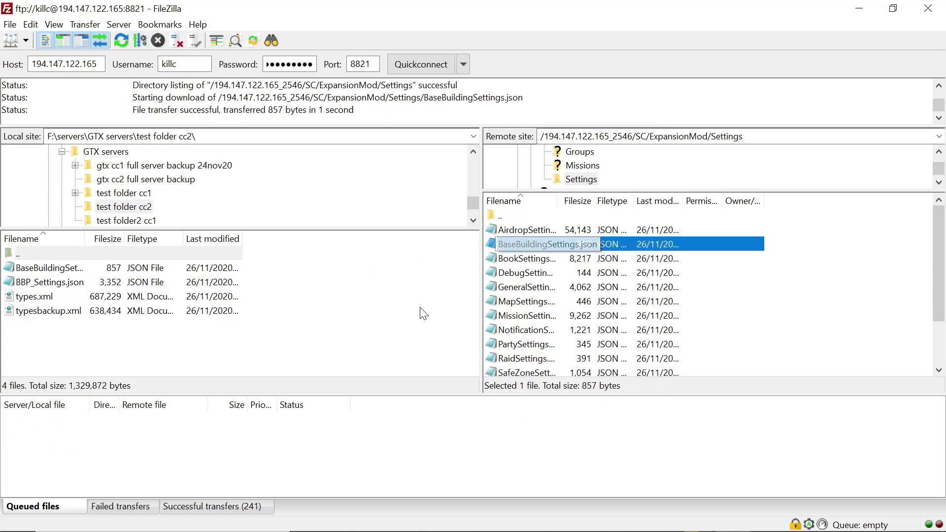
# Download GeneralSettings.json into test folder cc2, and go up one folder on both the remote and local sites.
pyautogui.click(20, 254)
pyautogui.rightClick(514, 289)
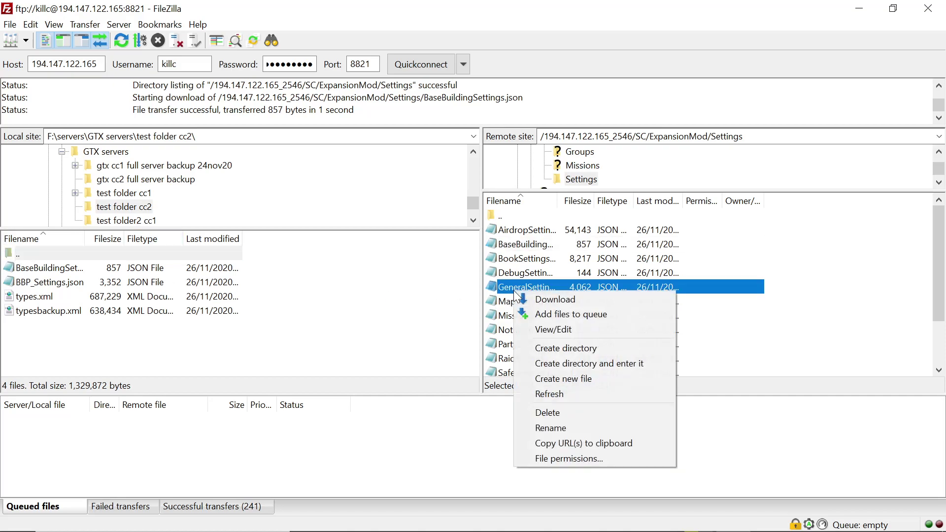
pyautogui.click(546, 296)
pyautogui.scroll(-1, 525, 297)
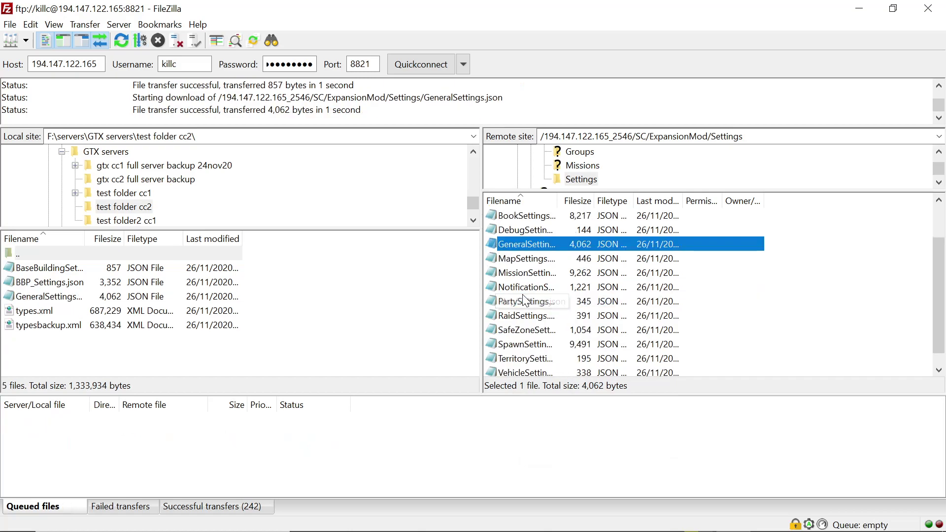
pyautogui.scroll(-1, 525, 301)
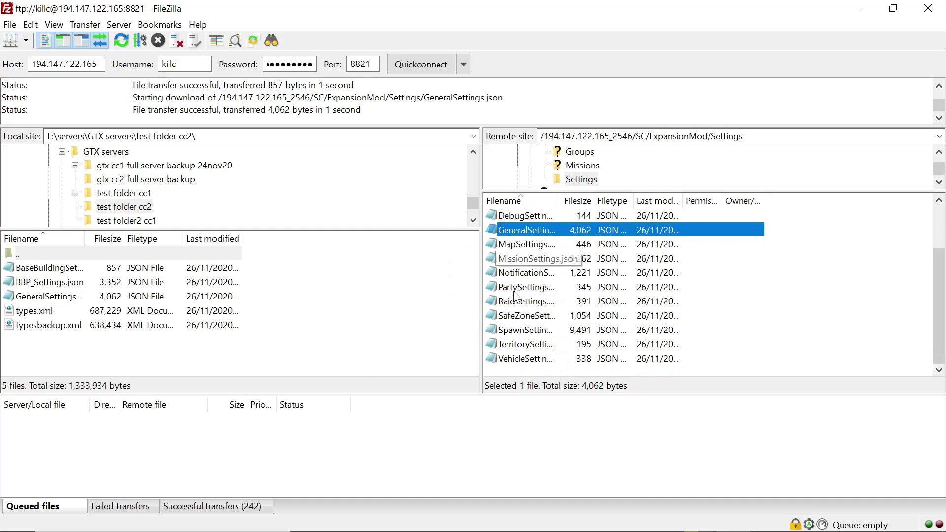
pyautogui.press('BackSpace')
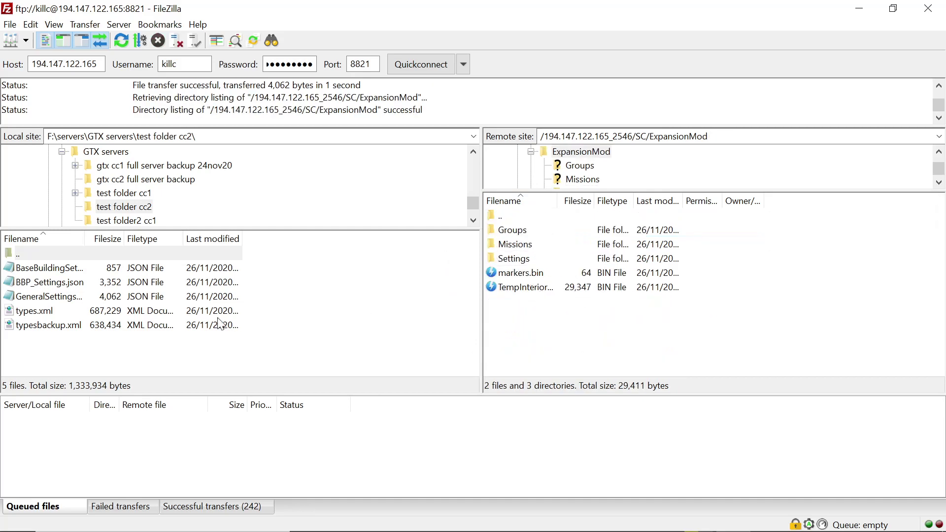
pyautogui.press('BackSpace')
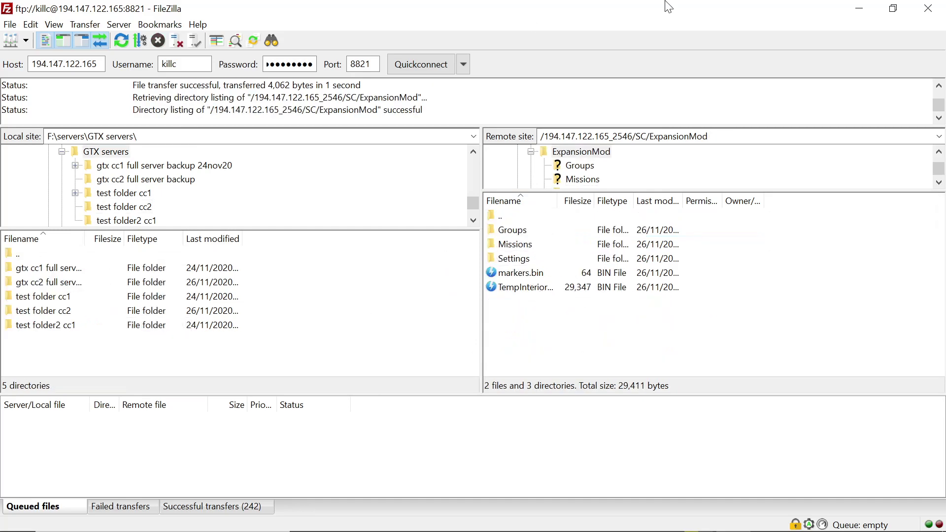
# Switch to File Explorer and open test folder cc2 under servers and GTX servers on the files (F:) drive.
pyautogui.click(860, 7)
pyautogui.click(487, 518)
pyautogui.scroll(-4, 130, 345)
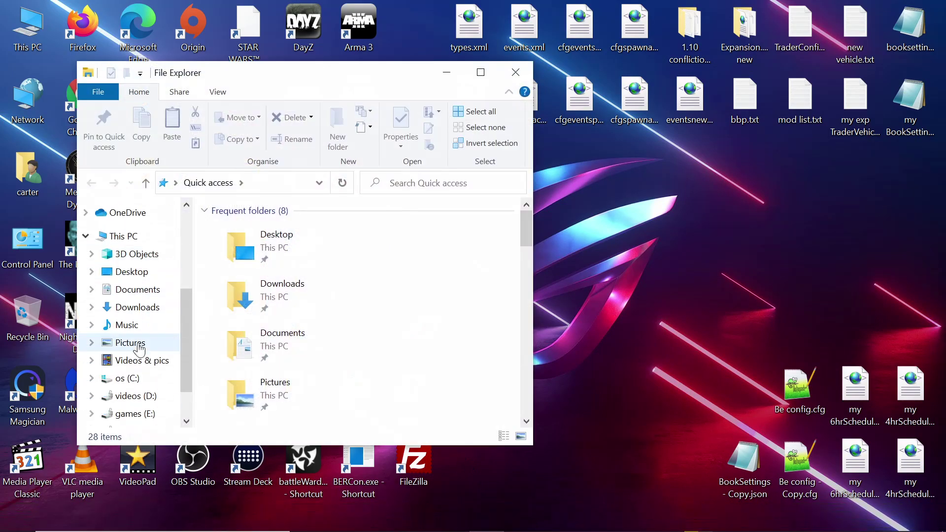
pyautogui.click(123, 385)
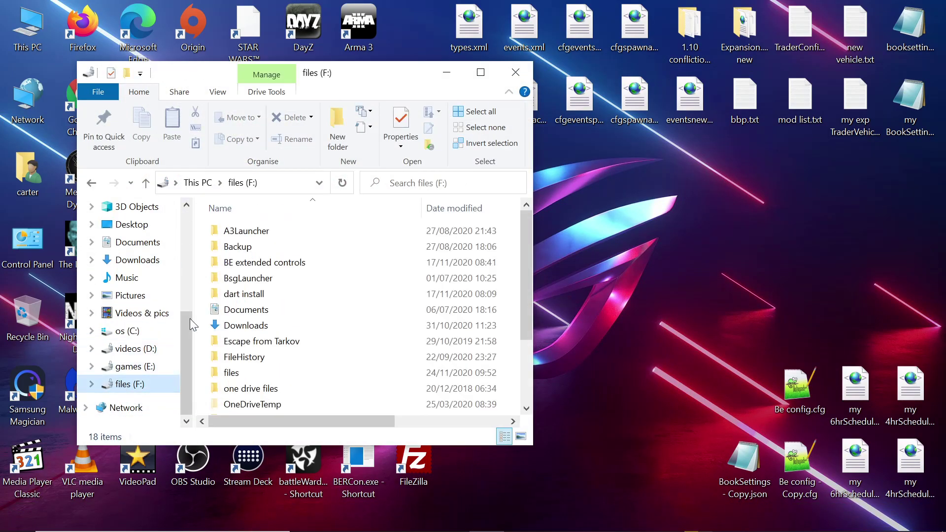
pyautogui.scroll(-1, 245, 378)
pyautogui.scroll(-1, 245, 379)
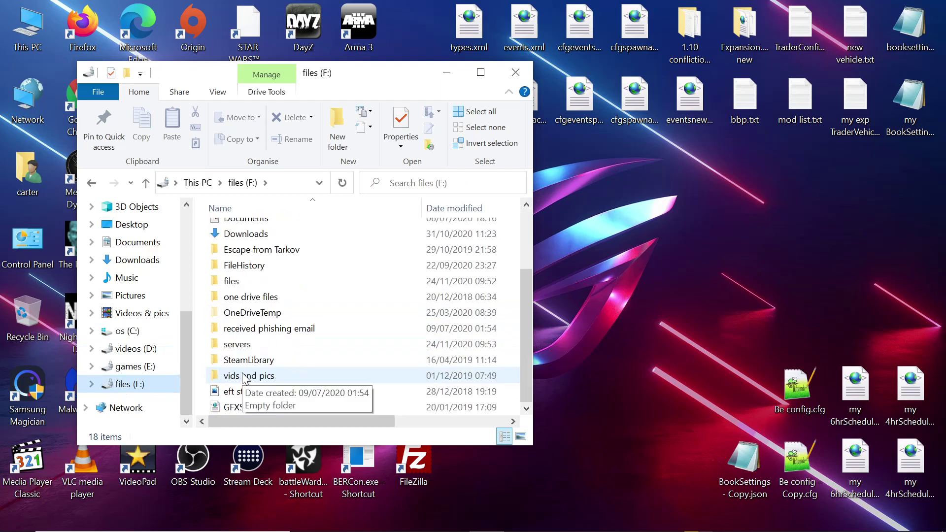
pyautogui.doubleClick(234, 343)
pyautogui.doubleClick(233, 231)
pyautogui.doubleClick(233, 277)
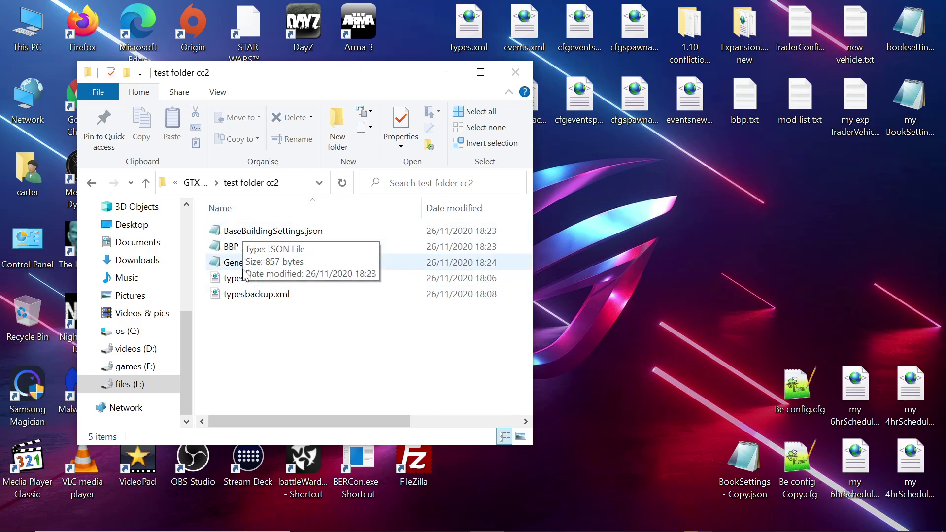
# Open BaseBuildingSettings.json in Notepad++, and return to the test folder cc2 window.
pyautogui.click(243, 231)
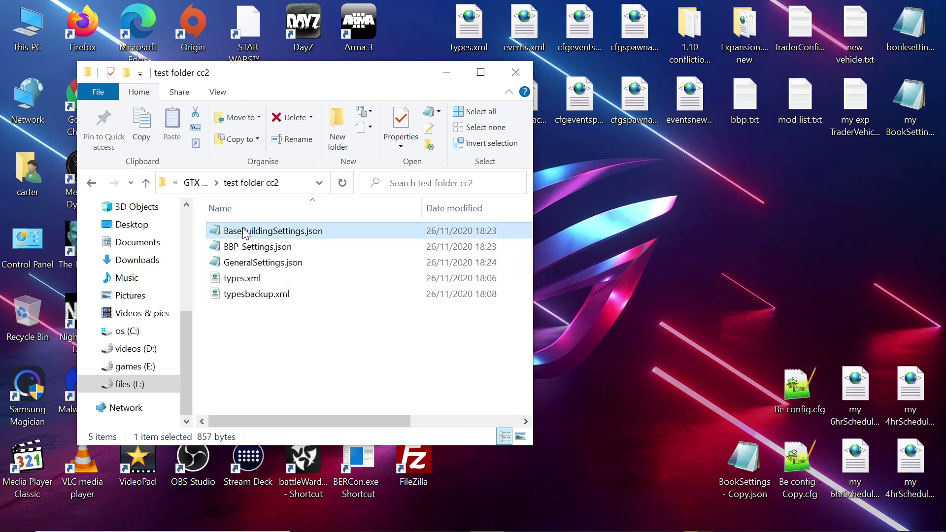
pyautogui.rightClick(243, 232)
pyautogui.click(284, 221)
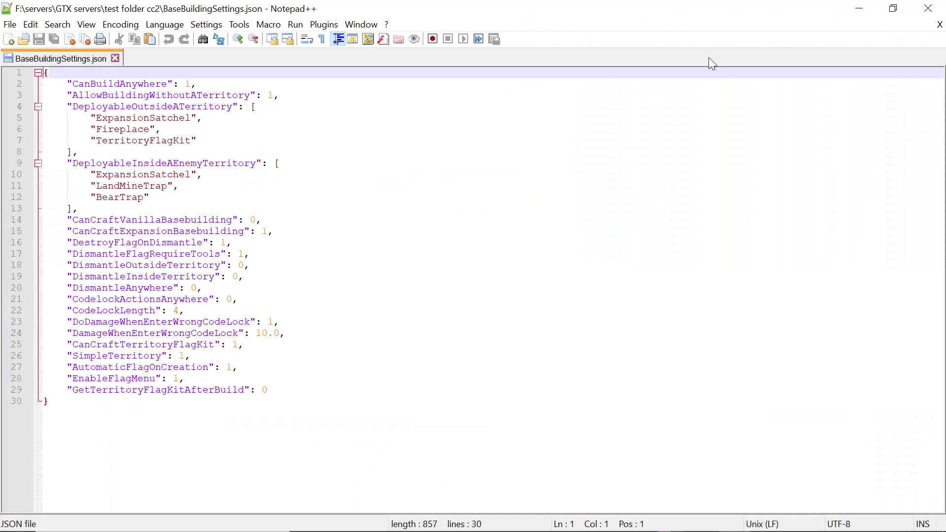
pyautogui.click(860, 8)
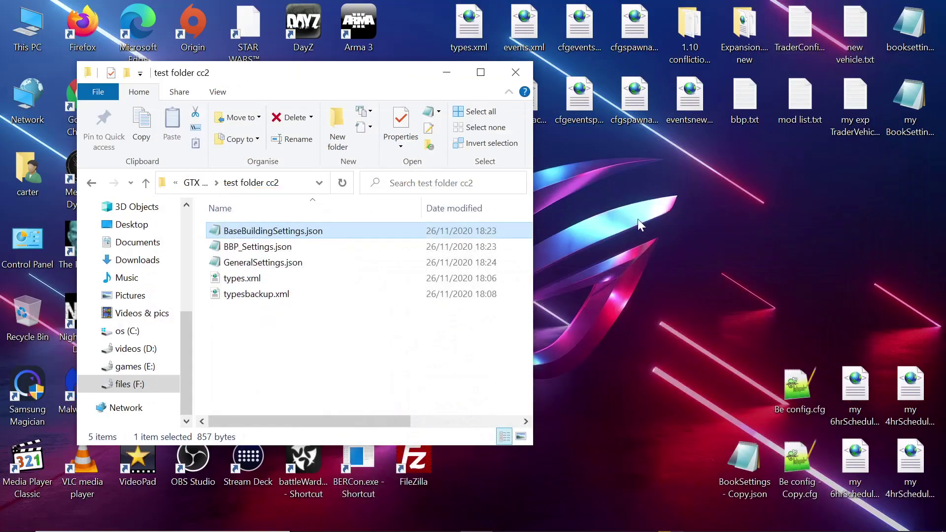
# Open BBP_Settings.json in Notepad++ as well, and look through it alongside BaseBuildingSettings.json.
pyautogui.click(246, 251)
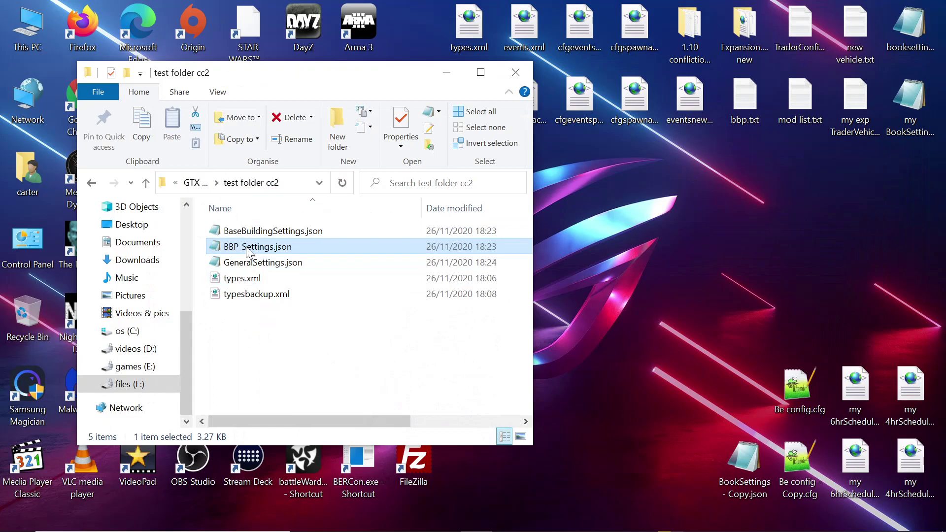
pyautogui.rightClick(248, 252)
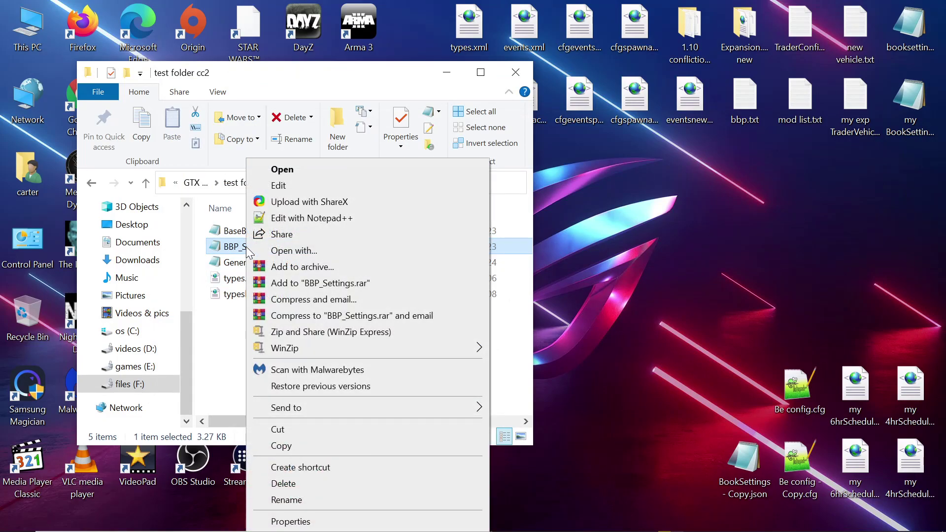
pyautogui.click(293, 219)
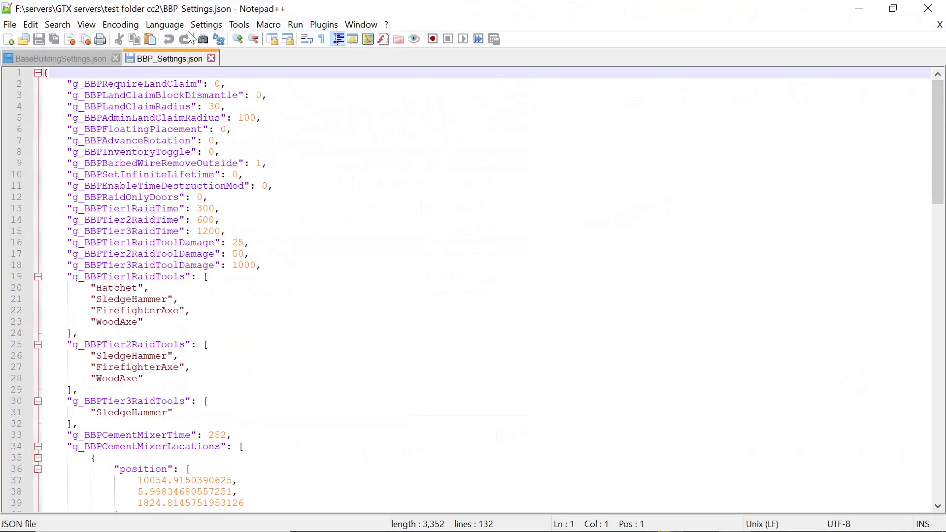
pyautogui.click(42, 62)
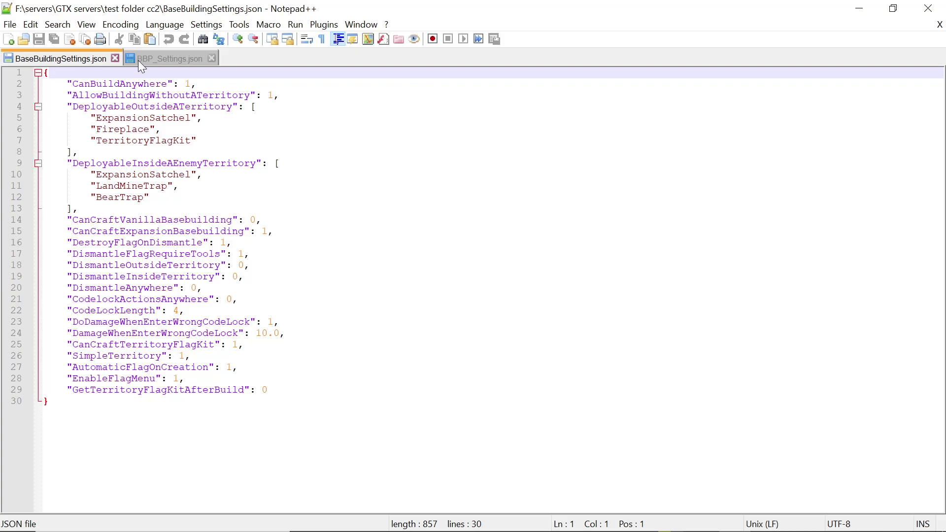
pyautogui.click(163, 61)
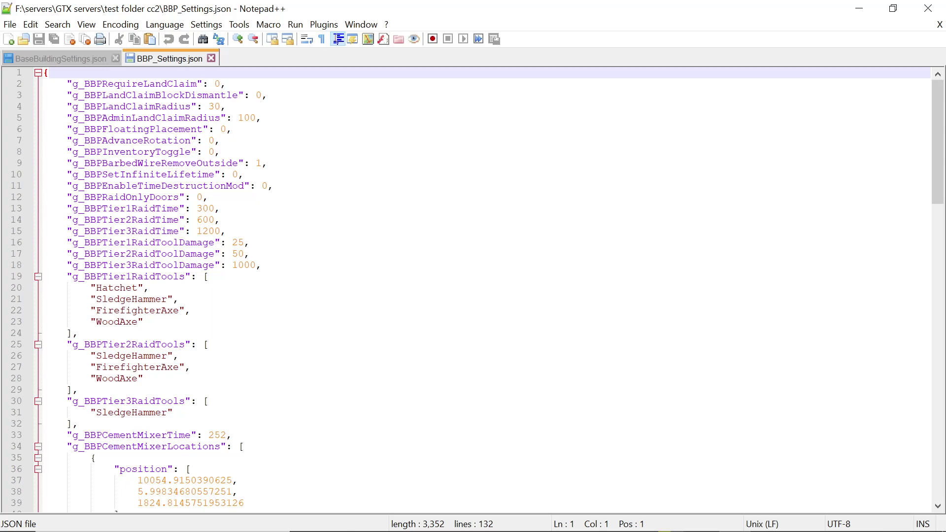
# Set CodelockActionsAnywhere to 1 in BaseBuildingSettings.json.
pyautogui.click(52, 60)
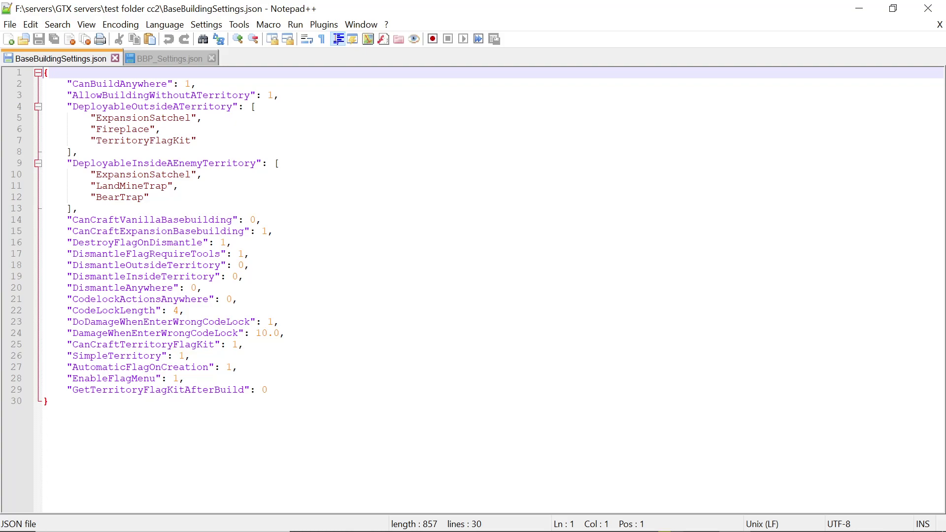
pyautogui.doubleClick(230, 300)
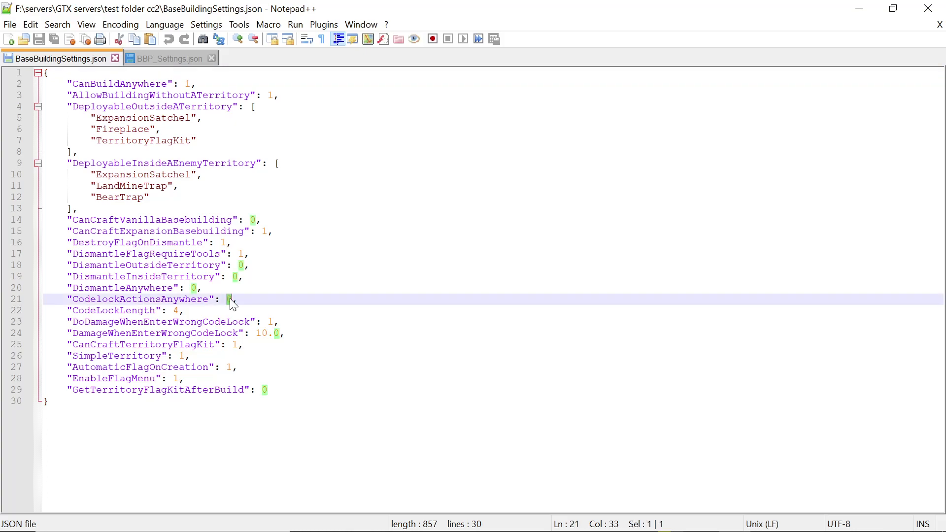
pyautogui.press('Right')
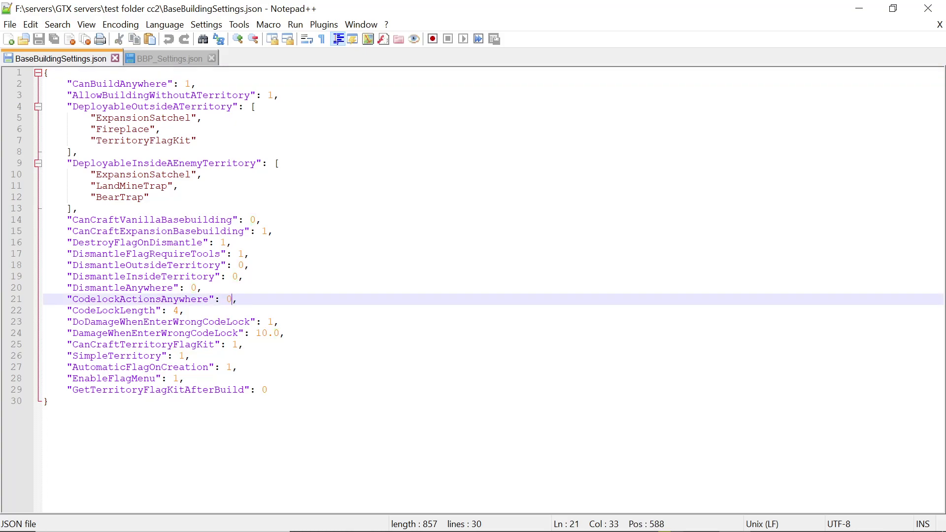
pyautogui.press('BackSpace')
pyautogui.write('1')
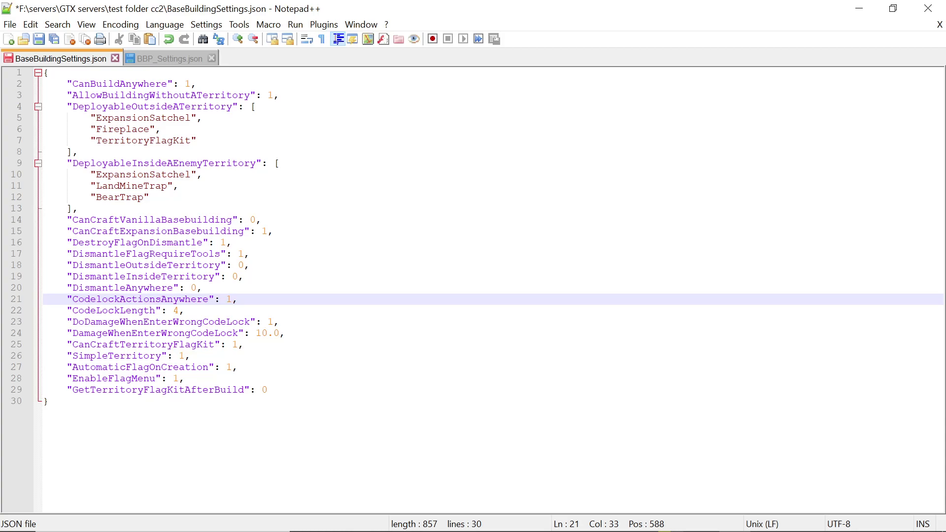
pyautogui.hotkey('ctrl', 's')
# Set g_BBPRequireLandClaim to 1 in BBP_Settings.json.
pyautogui.click(173, 57)
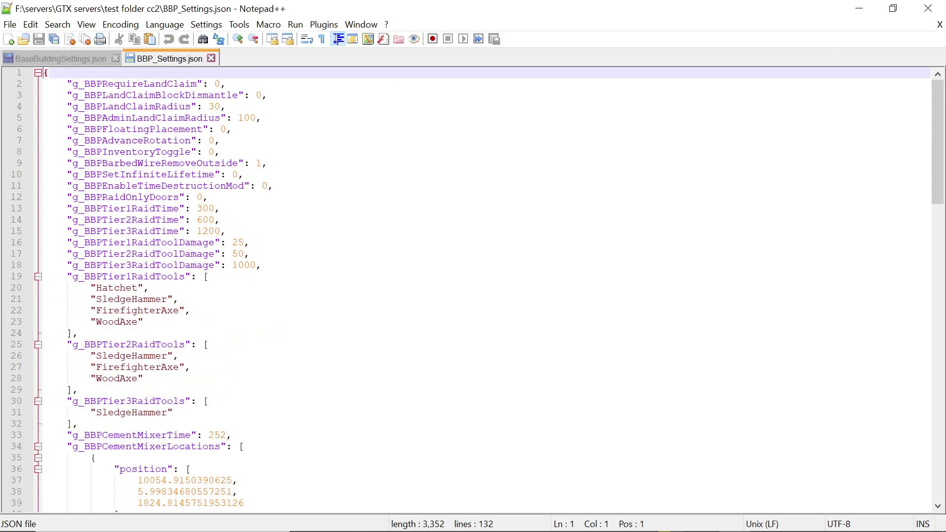
pyautogui.click(220, 84)
pyautogui.press('BackSpace')
pyautogui.write('1')
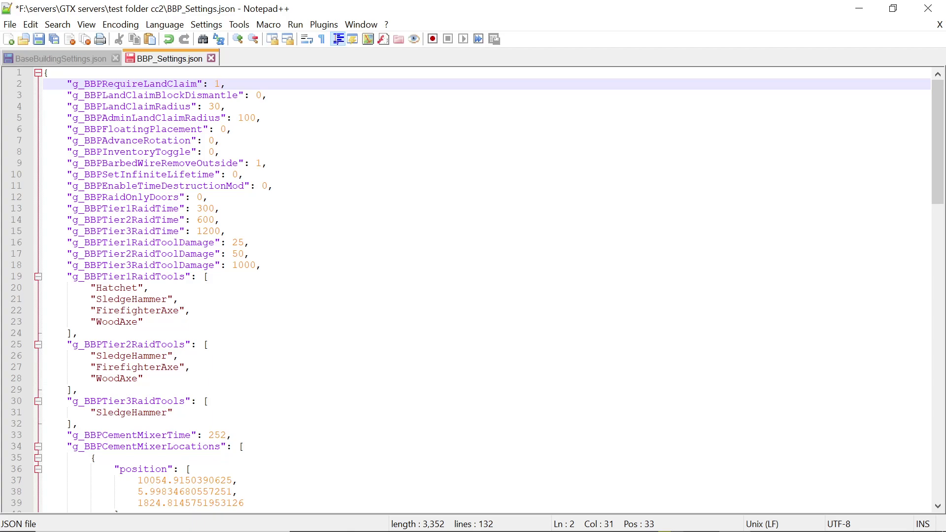
# Set g_BBPLandClaimRadius to 100 and g_BBPAdminLandClaimRadius to 150.
pyautogui.click(214, 107)
pyautogui.press('BackSpace')
pyautogui.write('10')
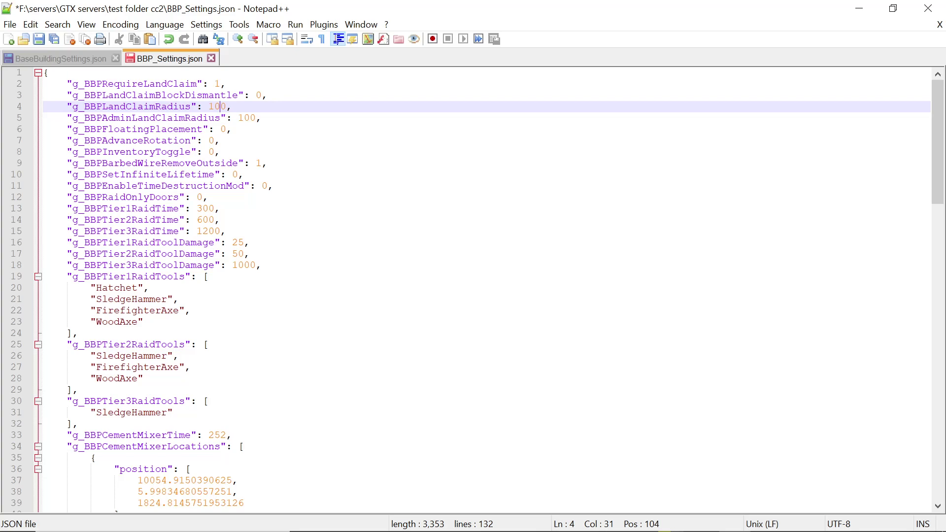
pyautogui.click(250, 118)
pyautogui.press('BackSpace')
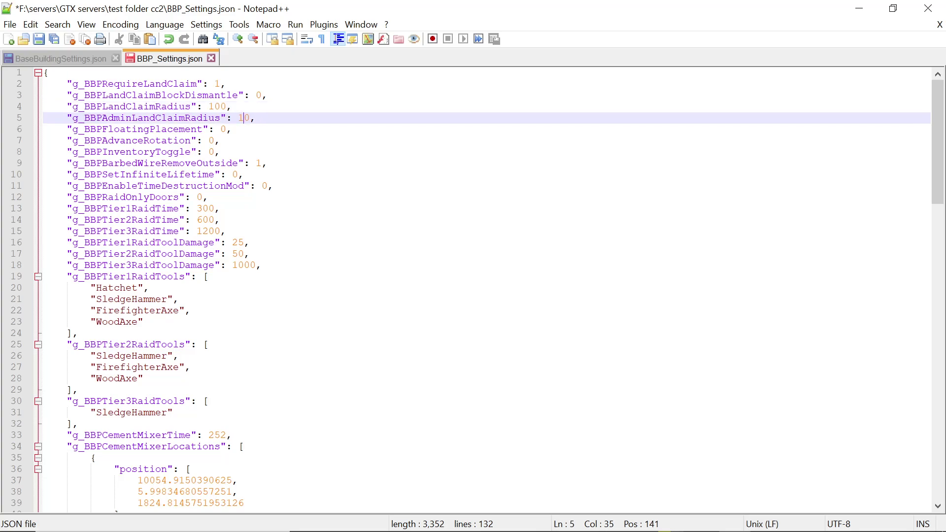
pyautogui.write('5')
# Set both g_BBPAdvanceRotation and g_BBPInventoryToggle to 1.
pyautogui.click(212, 140)
pyautogui.press('BackSpace')
pyautogui.write('1')
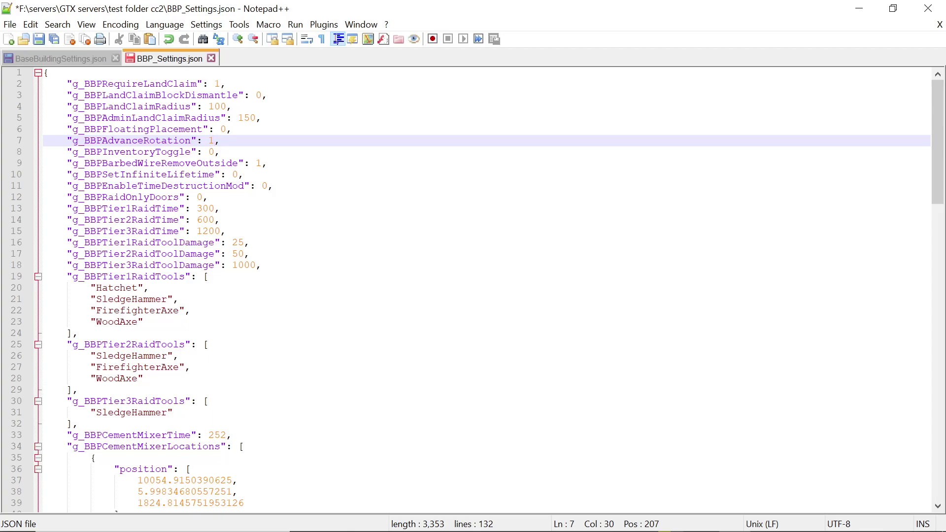
pyautogui.press('Down')
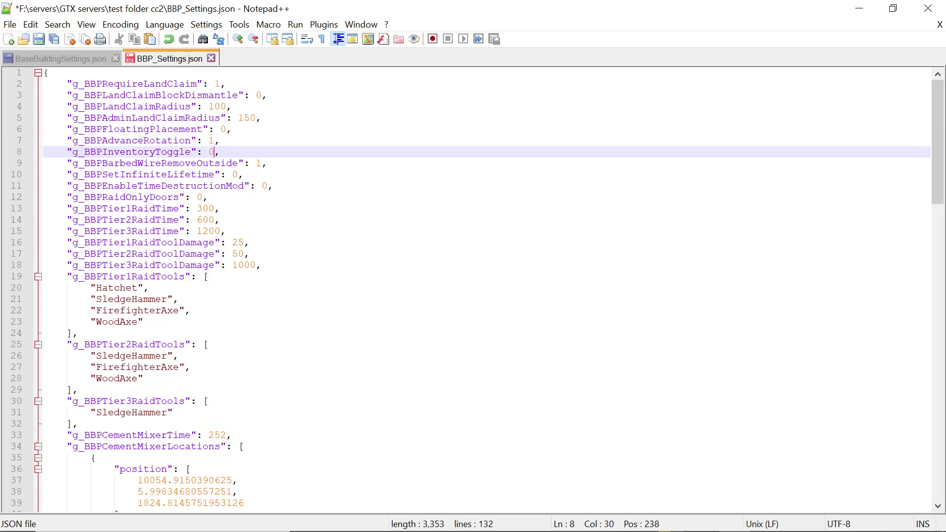
pyautogui.press('BackSpace')
pyautogui.write('1')
# Set g_BBPSetInfiniteLifetime to 1 in BBP_Settings.json.
pyautogui.click(238, 175)
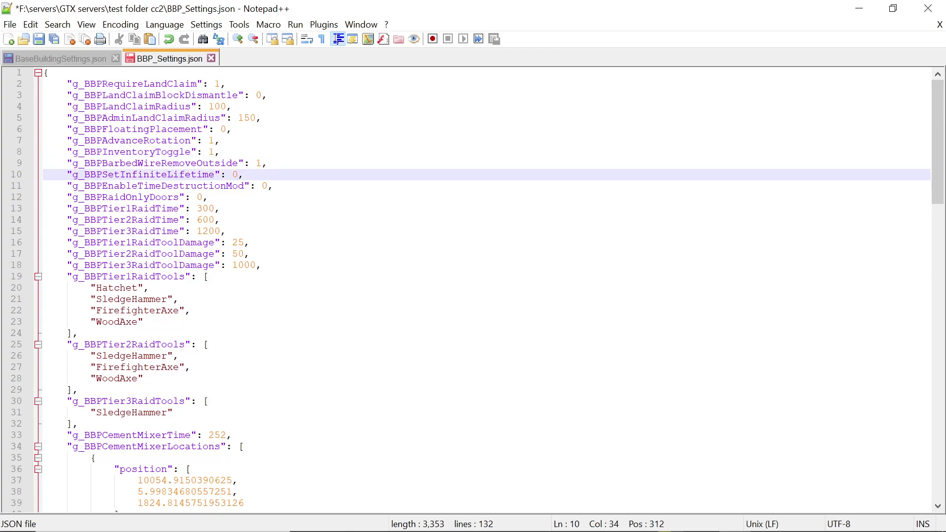
pyautogui.press('BackSpace')
pyautogui.write('1')
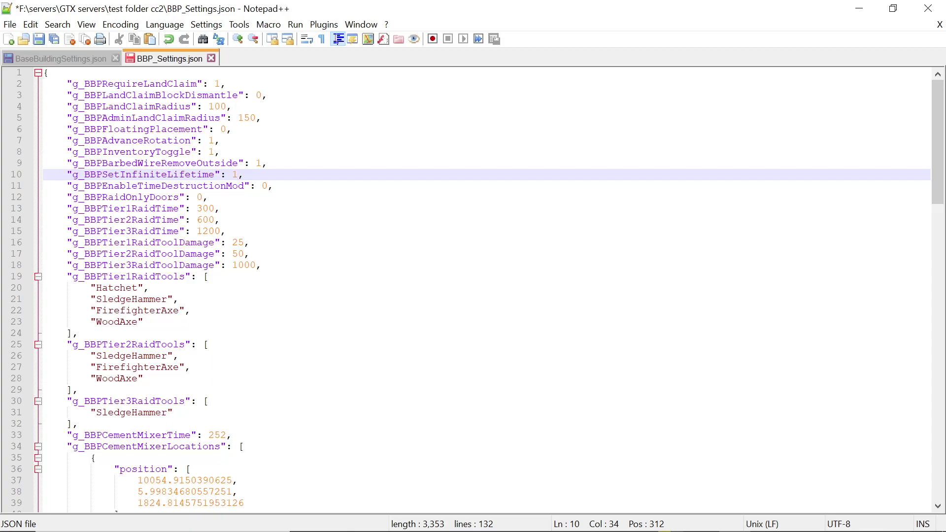
# Copy the whole "WoodAxe" line, including its indentation, from the g_BBPTier2RaidTools list.
pyautogui.click(143, 379)
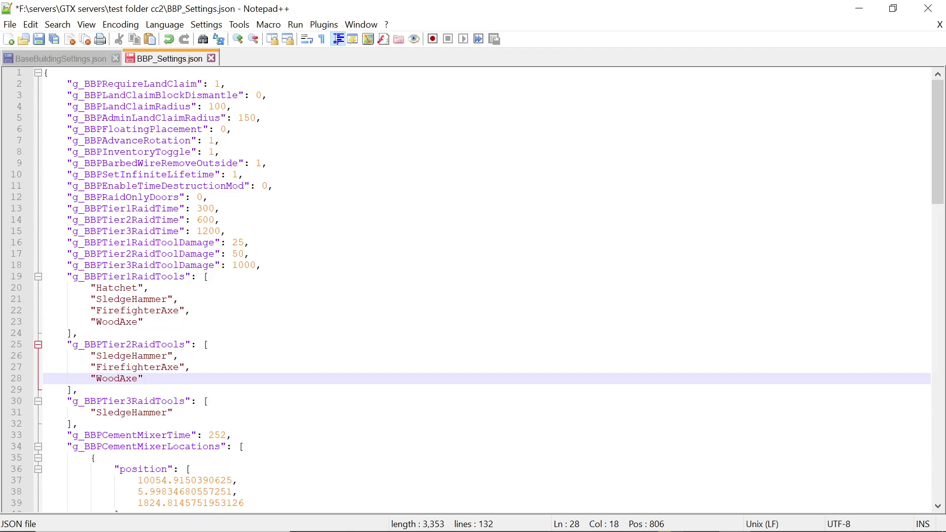
pyautogui.moveTo(90, 356); pyautogui.dragTo(173, 357)
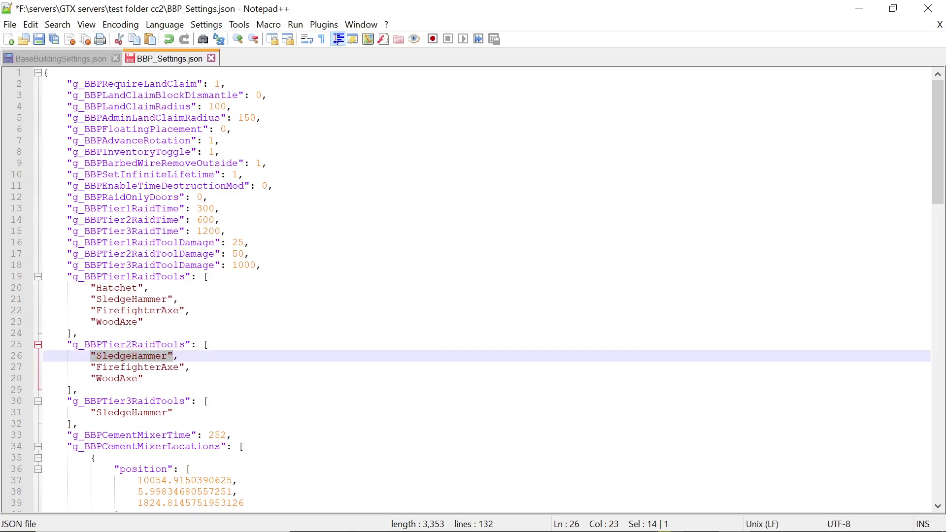
pyautogui.click(48, 355)
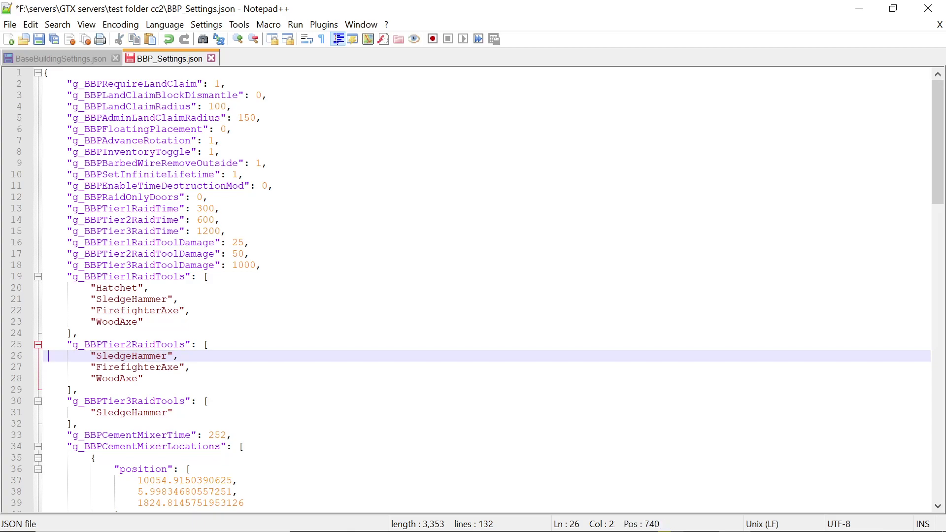
pyautogui.click(43, 356)
pyautogui.moveTo(44, 356); pyautogui.dragTo(179, 355)
pyautogui.press('Right')
pyautogui.press('Down')
pyautogui.press('Down')
pyautogui.hotkey('shift', 'Left')
pyautogui.hotkey('shift', 'Left')
pyautogui.hotkey('shift', 'Left')
pyautogui.hotkey('shift', 'Left')
pyautogui.hotkey('shift', 'Left')
pyautogui.hotkey('shift', 'Left')
pyautogui.hotkey('shift', 'Left')
pyautogui.hotkey('shift', 'Left')
pyautogui.hotkey('shift', 'Left')
pyautogui.hotkey('shift', 'Left')
pyautogui.hotkey('shift', 'Left')
pyautogui.hotkey('shift', 'Left')
pyautogui.hotkey('shift', 'Left')
pyautogui.hotkey('shift', 'Left')
pyautogui.hotkey('shift', 'Left')
pyautogui.hotkey('shift', 'Left')
pyautogui.hotkey('shift', 'Left')
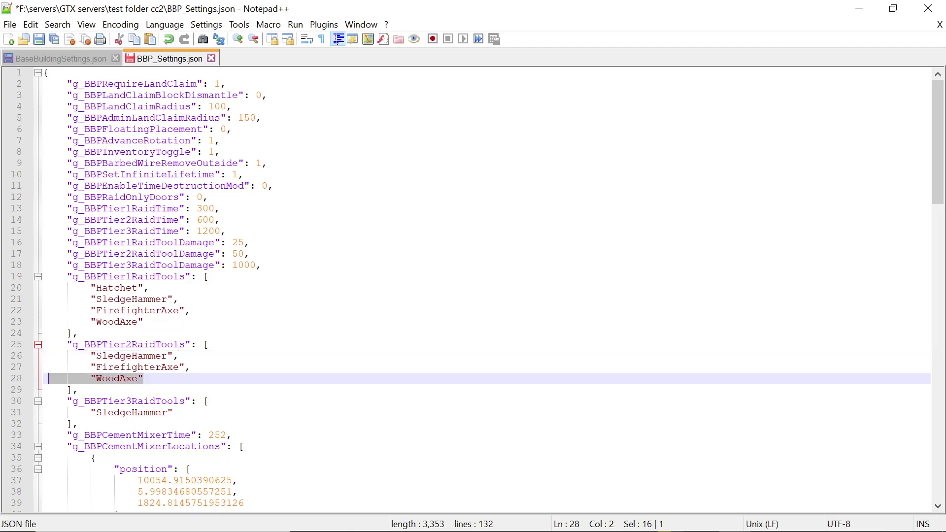
pyautogui.rightClick(96, 384)
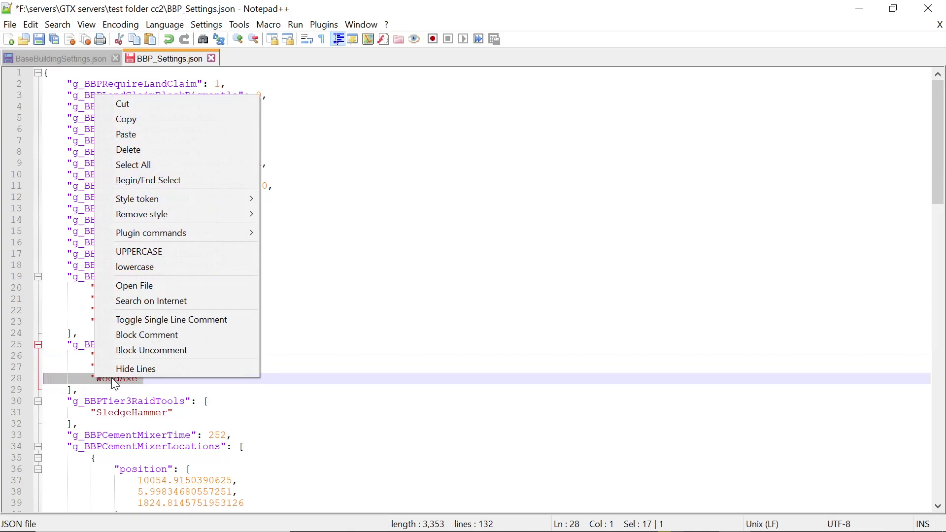
pyautogui.click(144, 124)
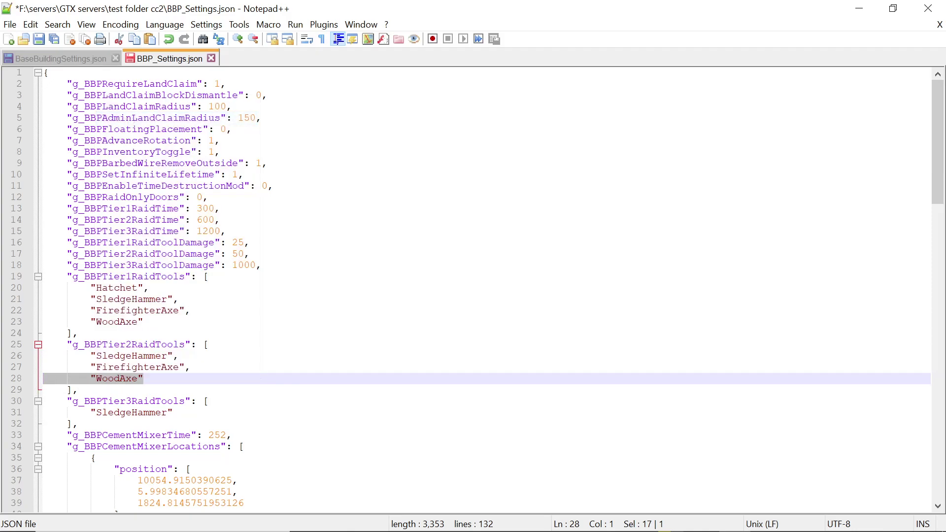
# Add a new line after "WoodAxe" in g_BBPTier2RaidTools and paste the copied entry there.
pyautogui.press('Right')
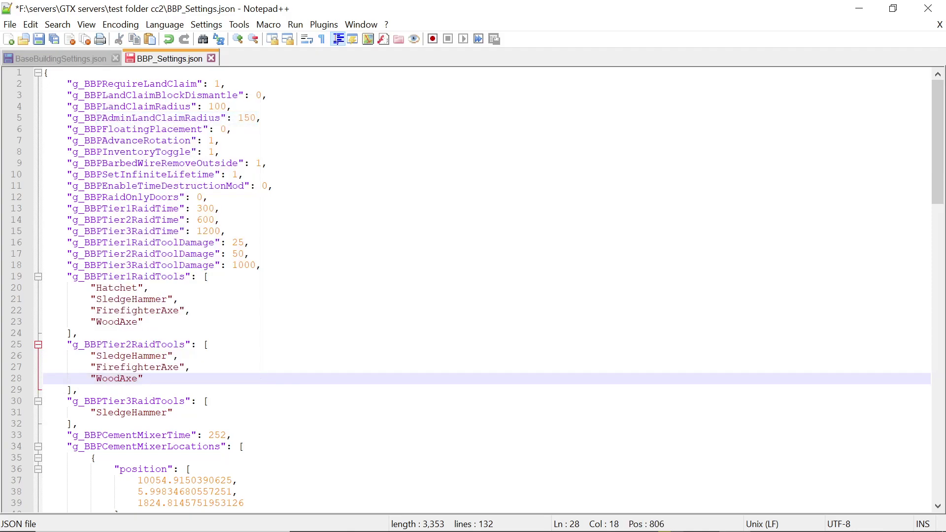
pyautogui.press('Return')
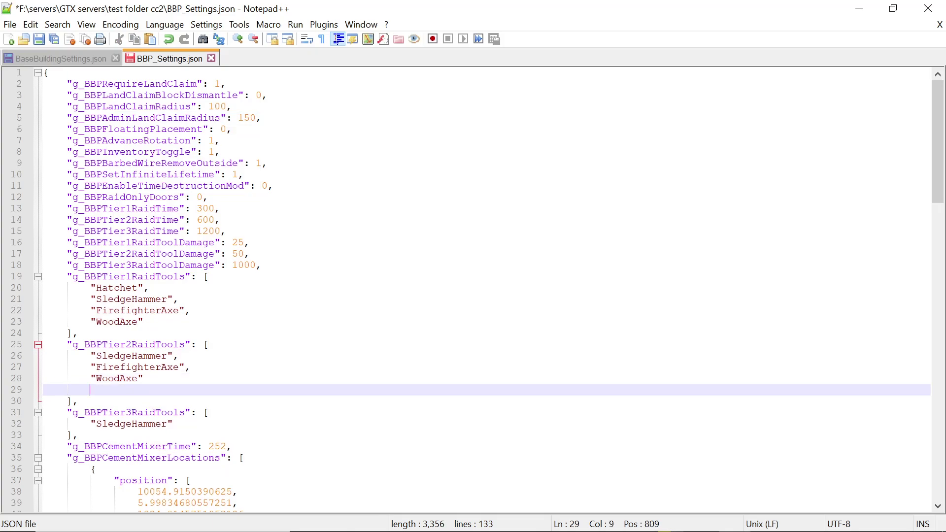
pyautogui.press('BackSpace')
pyautogui.rightClick(43, 394)
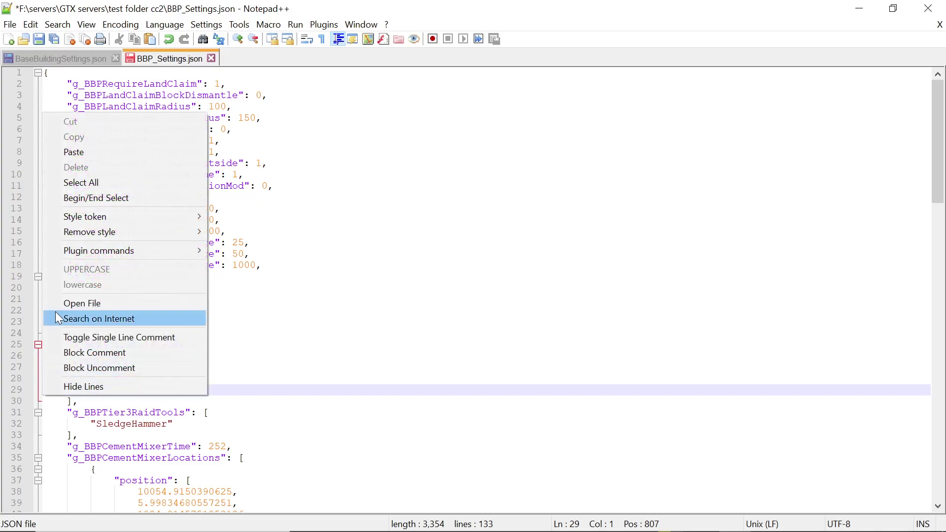
pyautogui.click(89, 148)
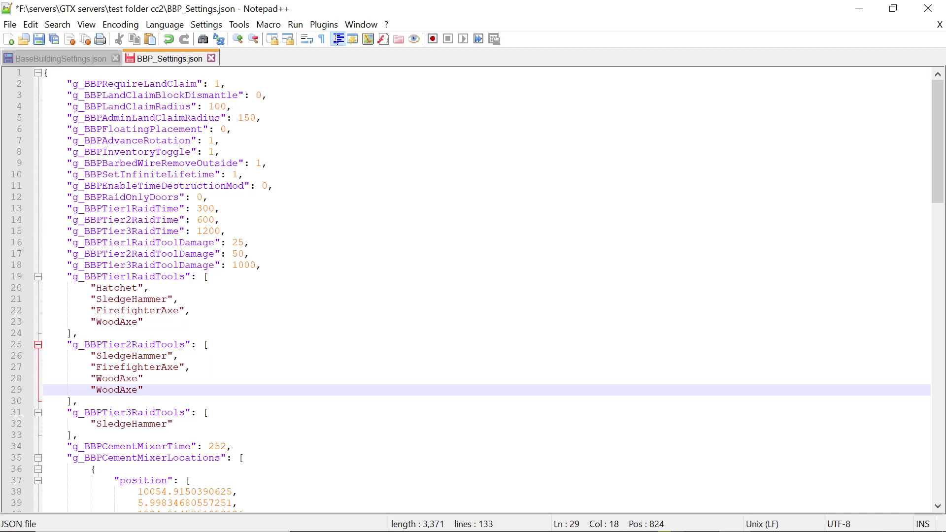
# Replace the tool name in the pasted g_BBPTier2RaidTools entry with hAMMER, keeping the quotation marks.
pyautogui.click(131, 390)
pyautogui.press('Right')
pyautogui.hotkey('shift', 'Left')
pyautogui.hotkey('shift', 'Left')
pyautogui.hotkey('shift', 'Left')
pyautogui.hotkey('shift', 'Left')
pyautogui.hotkey('shift', 'Left')
pyautogui.hotkey('shift', 'Left')
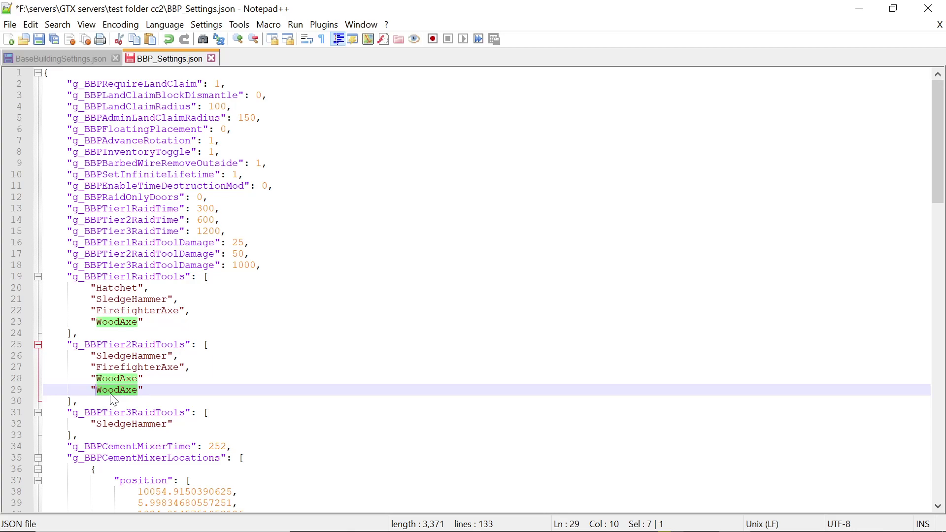
pyautogui.write('h')
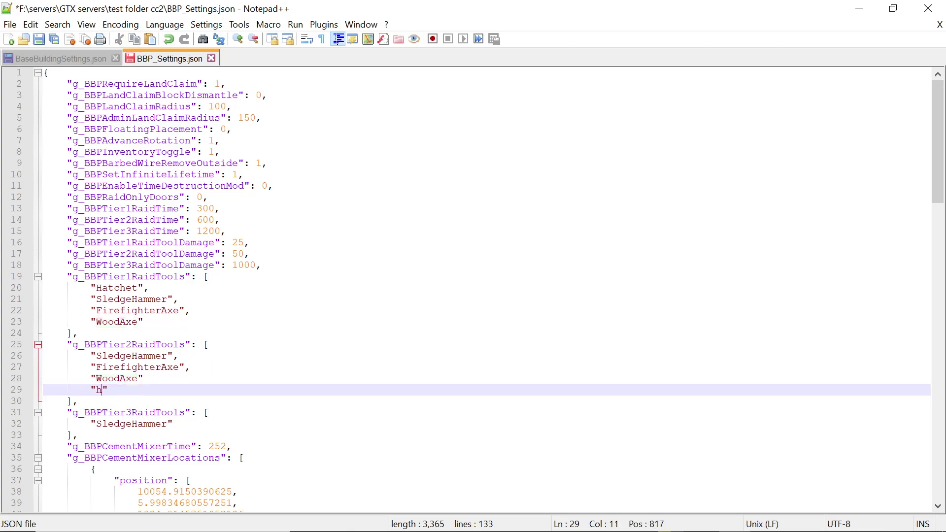
pyautogui.write('AMMER')
# Delete the added "hAMMER" line and the comma following "WoodAxe" in the g_BBPTier2RaidTools list.
pyautogui.click(137, 390)
pyautogui.hotkey('shift', 'Left')
pyautogui.hotkey('shift', 'Left')
pyautogui.hotkey('shift', 'Left')
pyautogui.hotkey('shift', 'Left')
pyautogui.hotkey('shift', 'Left')
pyautogui.hotkey('shift', 'Left')
pyautogui.hotkey('shift', 'Left')
pyautogui.hotkey('shift', 'Left')
pyautogui.hotkey('shift', 'Left')
pyautogui.hotkey('shift', 'Left')
pyautogui.hotkey('shift', 'Left')
pyautogui.hotkey('shift', 'Left')
pyautogui.hotkey('shift', 'Left')
pyautogui.hotkey('shift', 'Left')
pyautogui.hotkey('shift', 'Left')
pyautogui.hotkey('shift', 'Left')
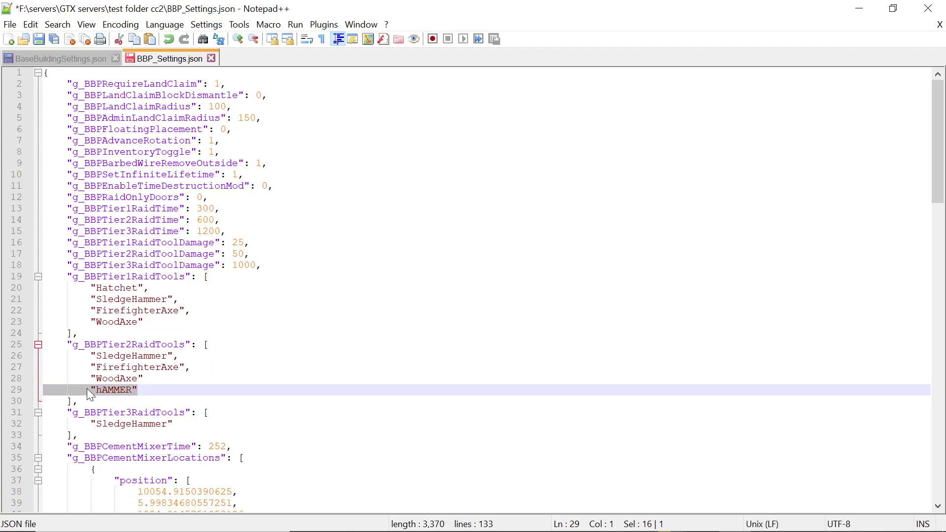
pyautogui.press('BackSpace')
pyautogui.press('BackSpace')
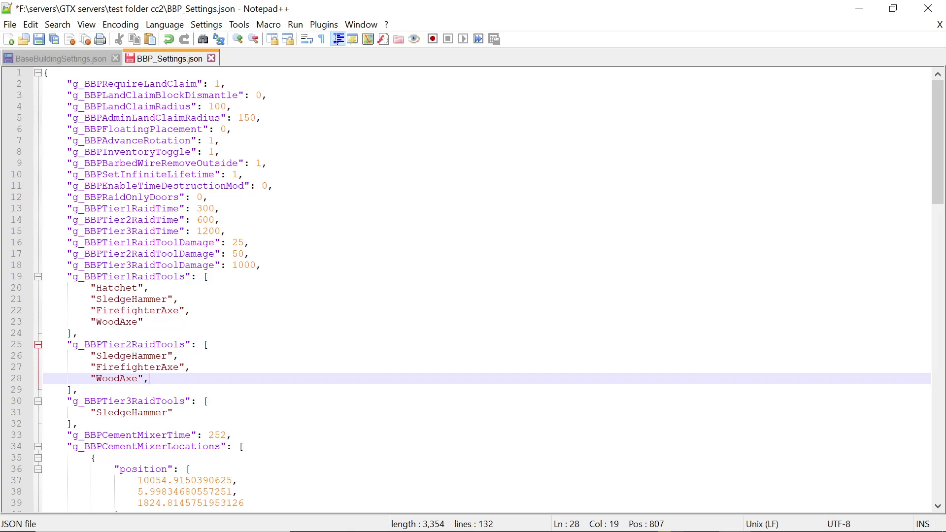
pyautogui.press('BackSpace')
# Look through the cement mixer locations and raid tool lists in BBP_Settings.json, and return to BaseBuildingSettings.json.
pyautogui.scroll(-18, 473, 291)
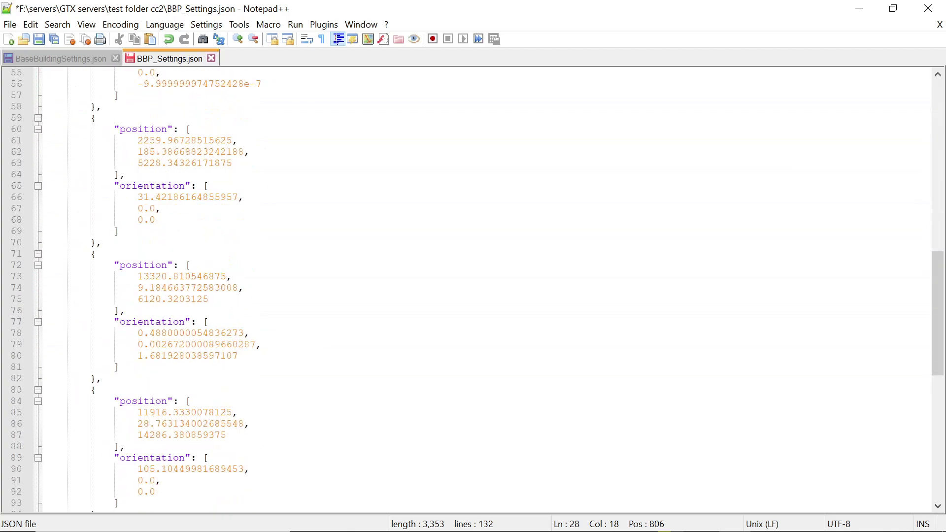
pyautogui.scroll(-13, 473, 290)
pyautogui.scroll(20, 474, 291)
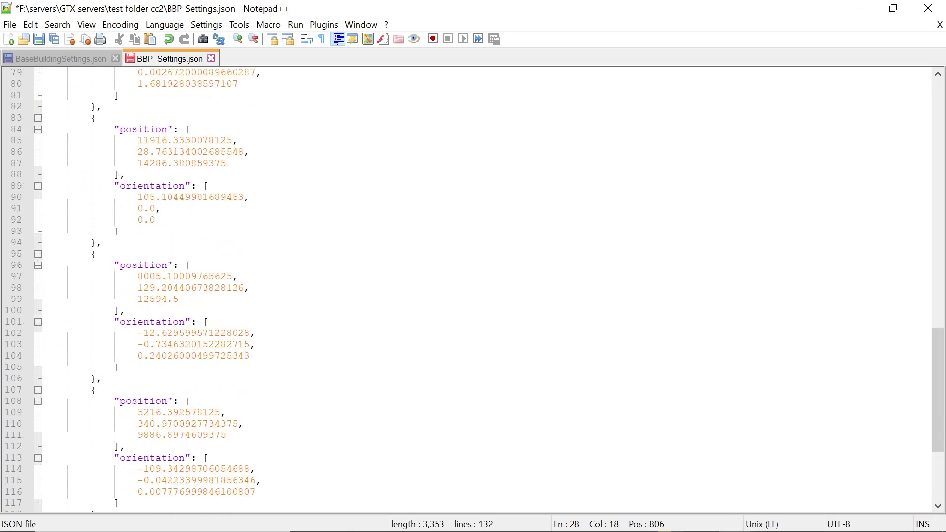
pyautogui.scroll(2, 473, 291)
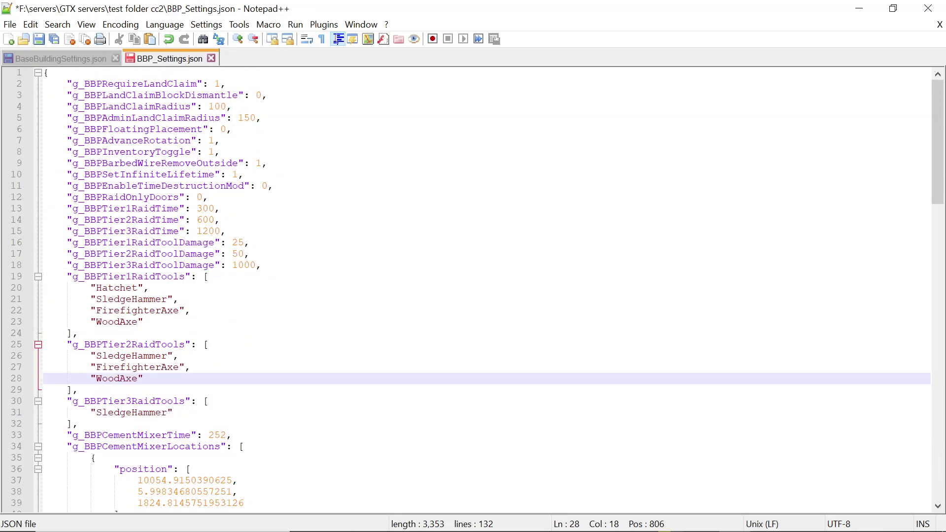
pyautogui.click(172, 413)
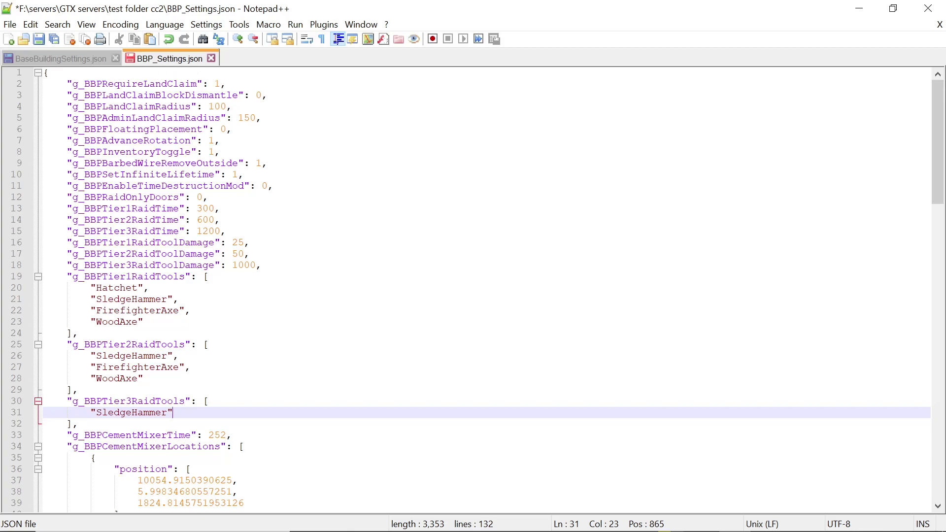
pyautogui.hotkey('ctrl', 'Tab')
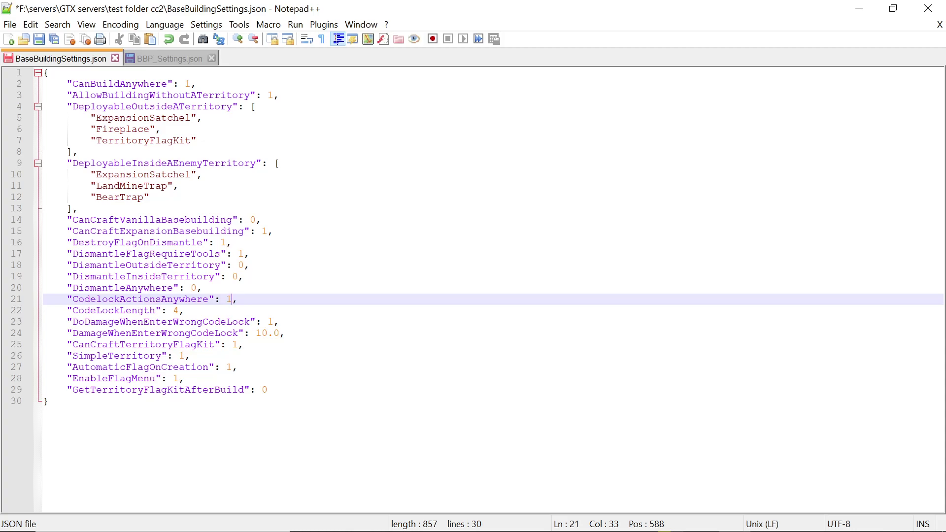
# Close BBP_Settings.json and BaseBuildingSettings.json, saving the changes to both files.
pyautogui.click(212, 59)
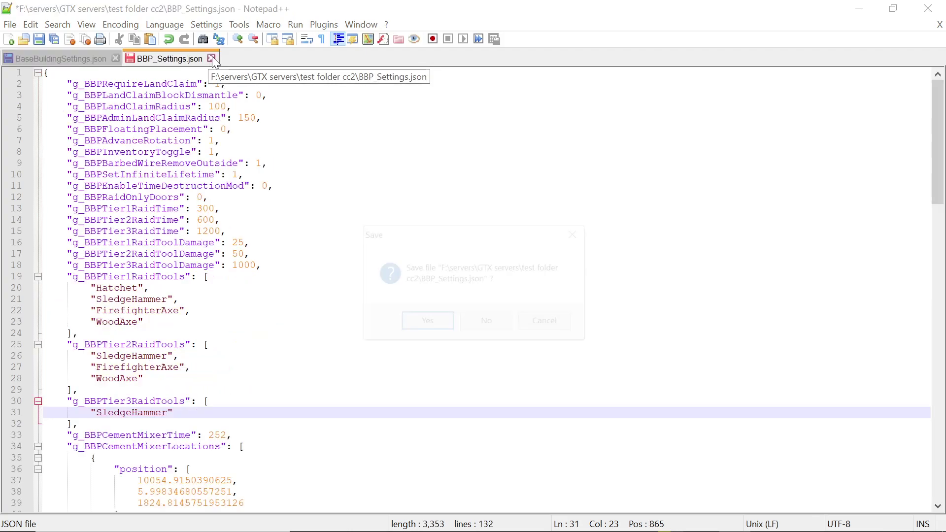
pyautogui.click(435, 321)
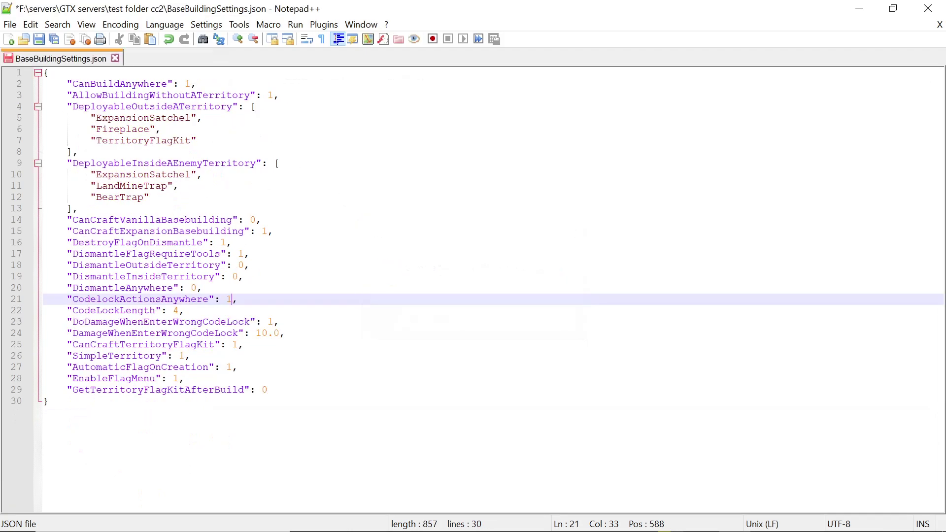
pyautogui.click(115, 58)
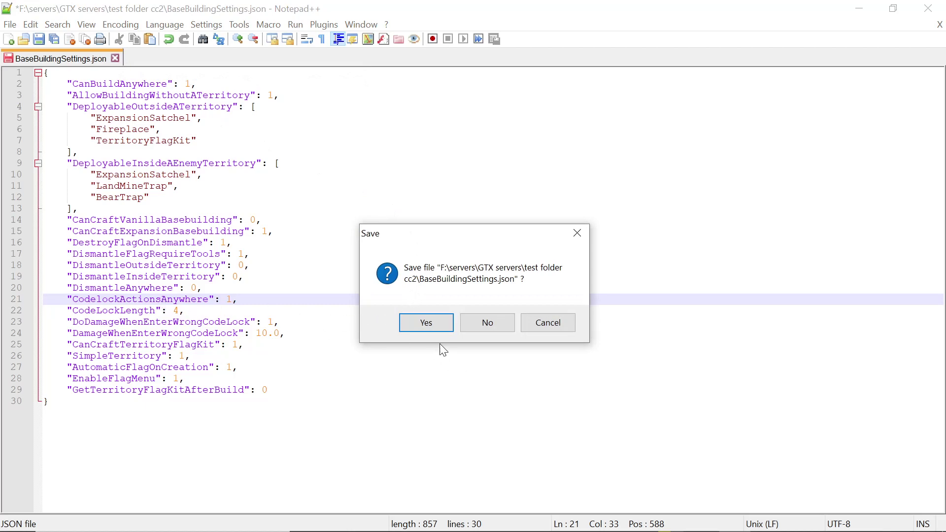
pyautogui.click(434, 324)
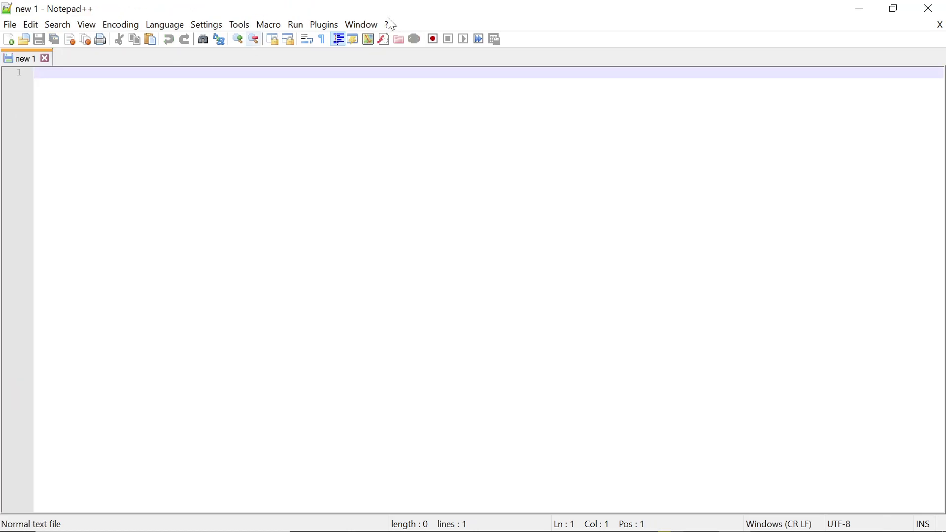
# Close the empty editor window and open GeneralSettings.json from test folder cc2 in Notepad++.
pyautogui.click(934, 8)
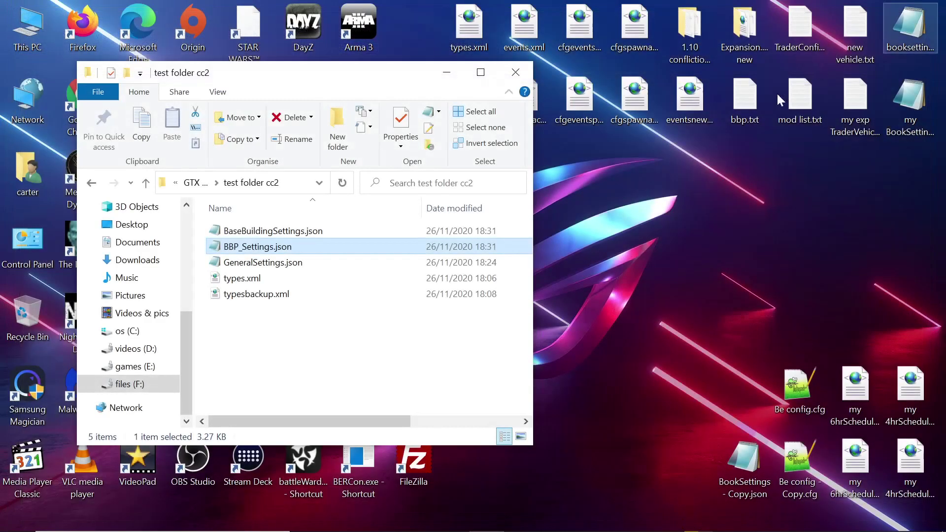
pyautogui.rightClick(245, 264)
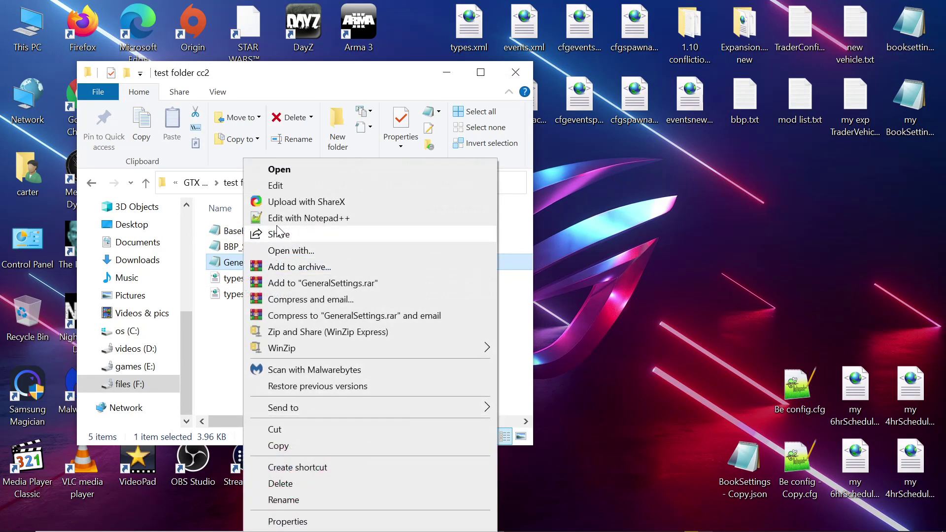
pyautogui.click(296, 218)
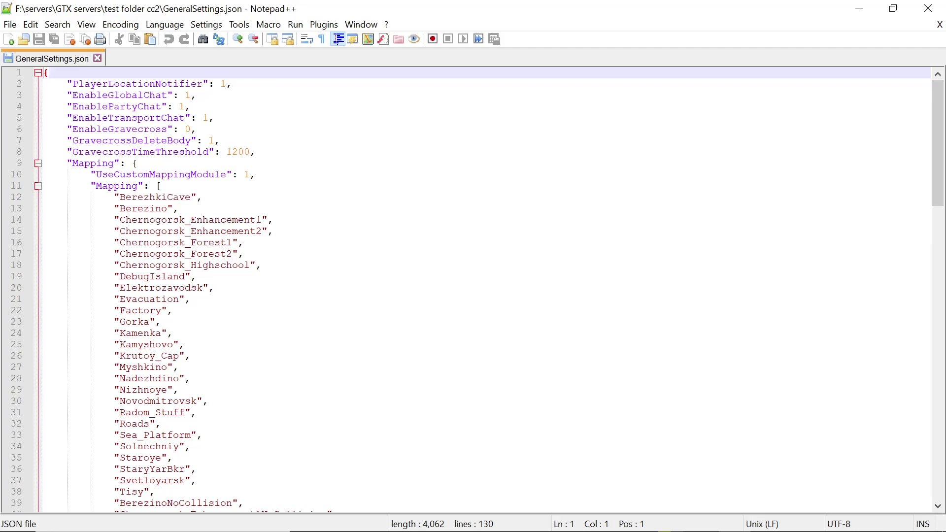
# Set both BuildingInteriors and BuildingIvys to 0 in the Mapping section of GeneralSettings.json.
pyautogui.scroll(-19, 473, 291)
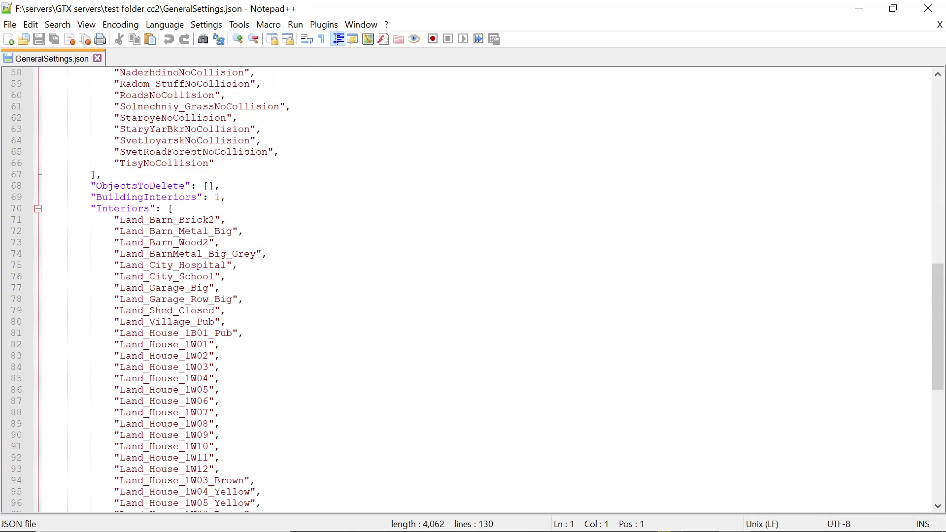
pyautogui.click(220, 197)
pyautogui.press('BackSpace')
pyautogui.write('0')
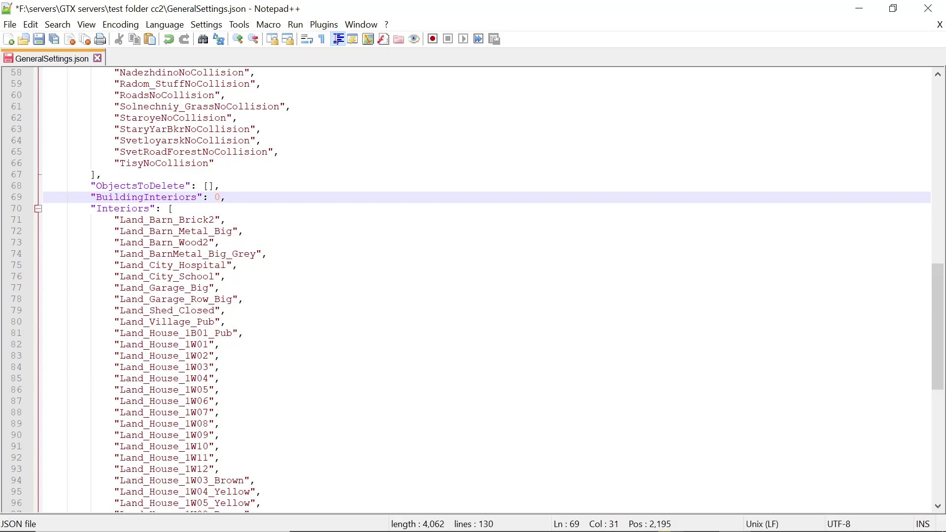
pyautogui.scroll(-11, 473, 290)
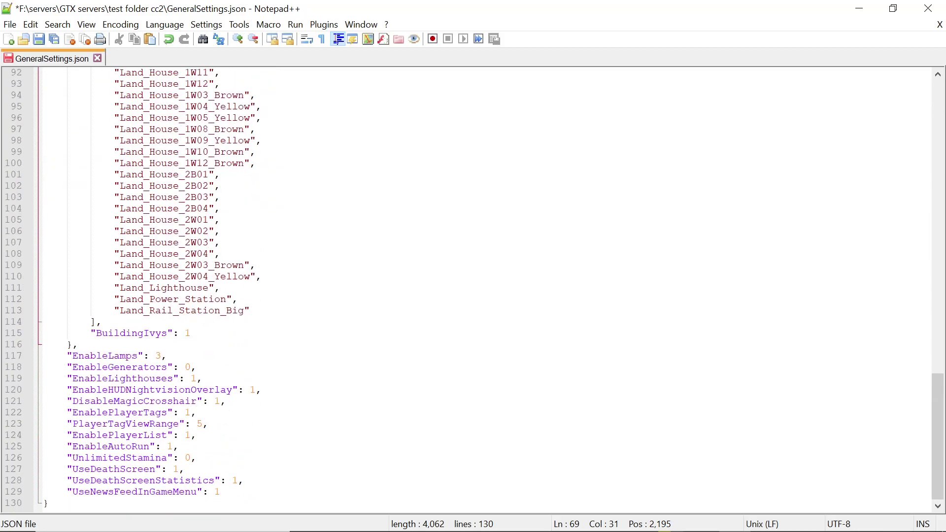
pyautogui.click(190, 333)
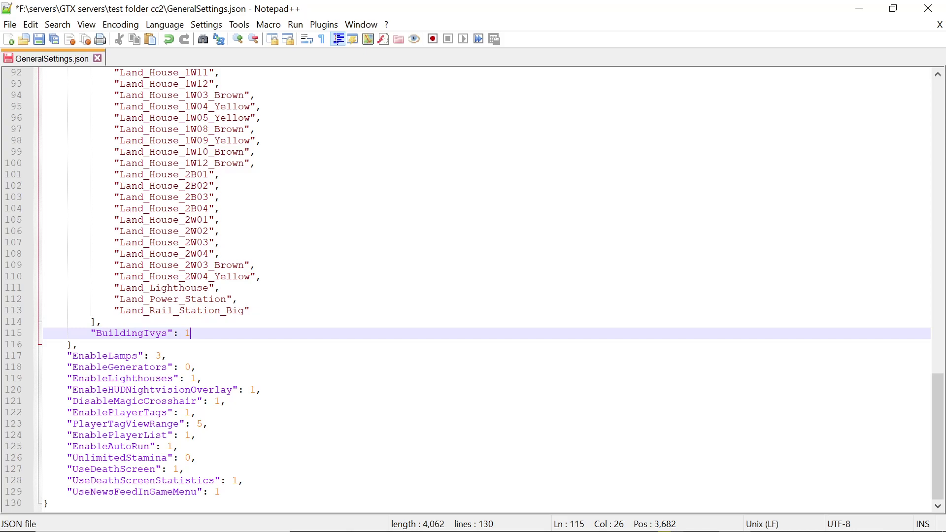
pyautogui.press('BackSpace')
pyautogui.write('0')
# Set EnableLamps to 0 in GeneralSettings.json, keeping the comma after the value.
pyautogui.press('Down')
pyautogui.press('Down')
pyautogui.press('Left')
pyautogui.hotkey('shift', 'Left')
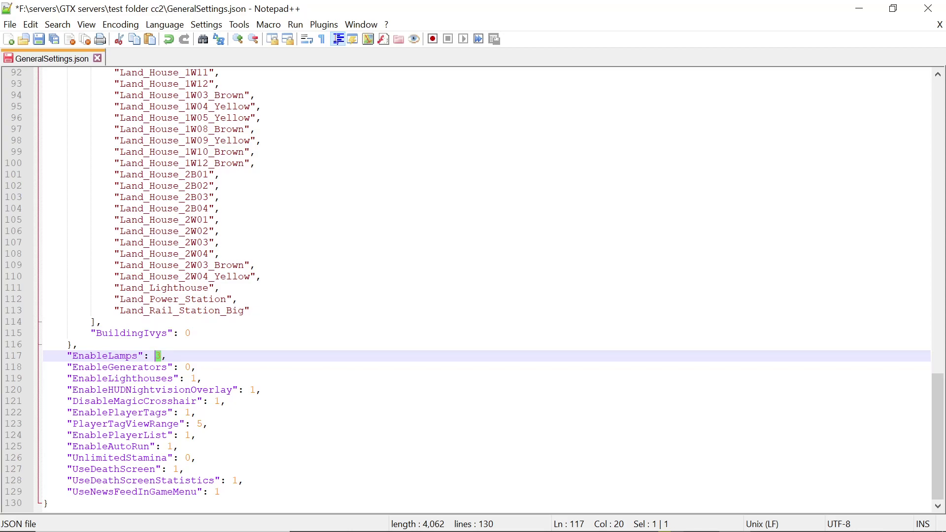
pyautogui.press('Delete')
pyautogui.write('0')
# Set EnableGenerators to 1 and EnableLighthouses to 0 in GeneralSettings.json.
pyautogui.click(190, 367)
pyautogui.press('BackSpace')
pyautogui.write('1')
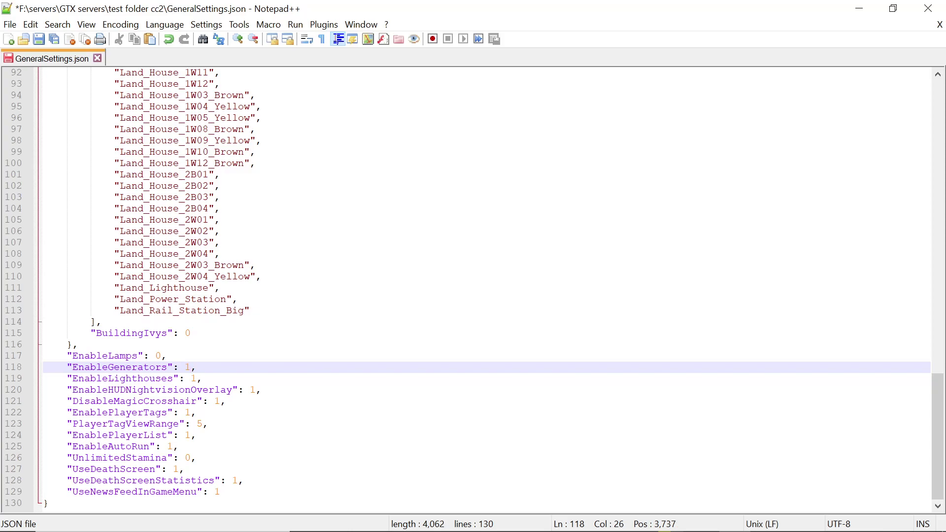
pyautogui.click(196, 378)
pyautogui.hotkey('shift', 'Left')
pyautogui.write('1')
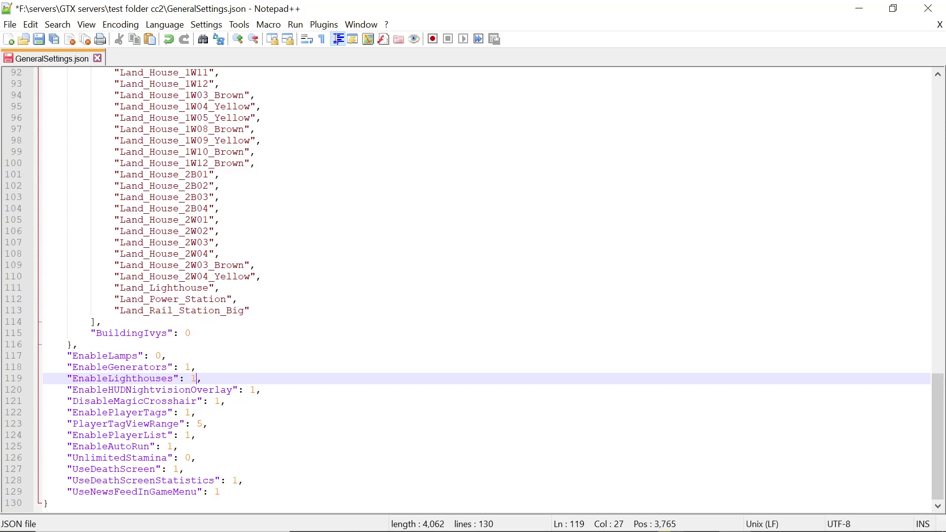
pyautogui.write('0')
# Finish at the UnlimitedStamina entry, close GeneralSettings.json with its changes saved, and exit the text editor.
pyautogui.click(185, 458)
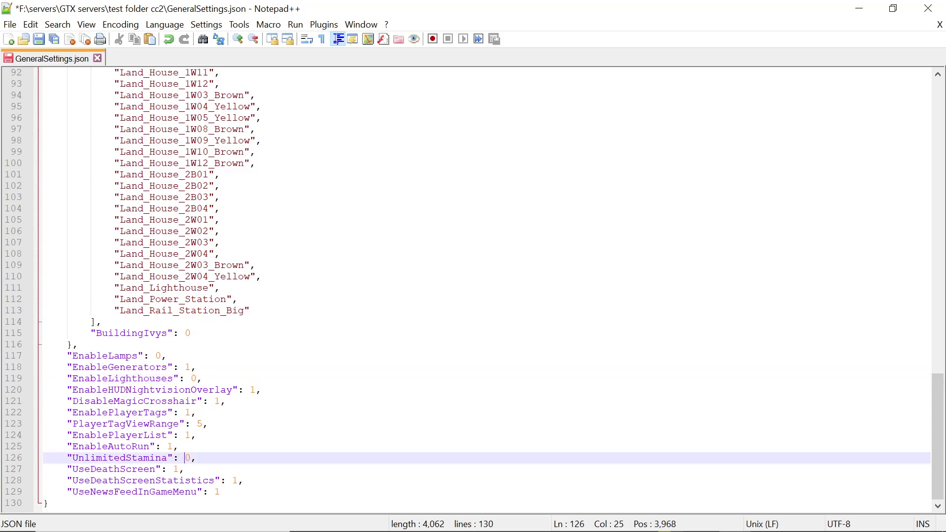
pyautogui.press('BackSpace')
pyautogui.scroll(5, 473, 286)
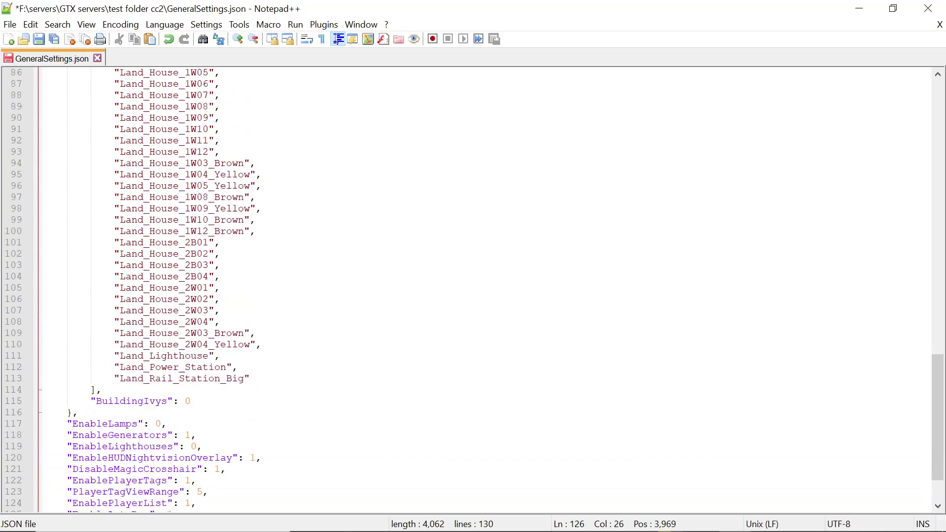
pyautogui.click(98, 57)
pyautogui.click(427, 323)
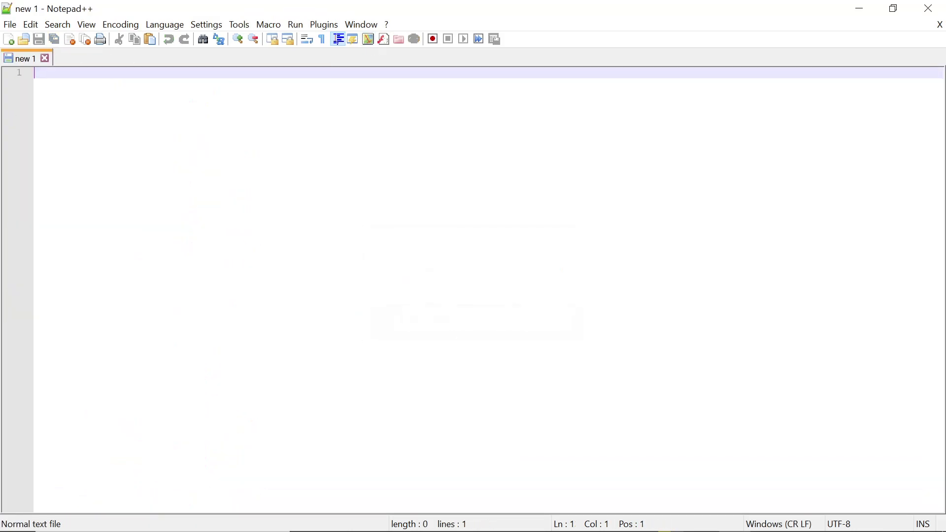
pyautogui.click(929, 9)
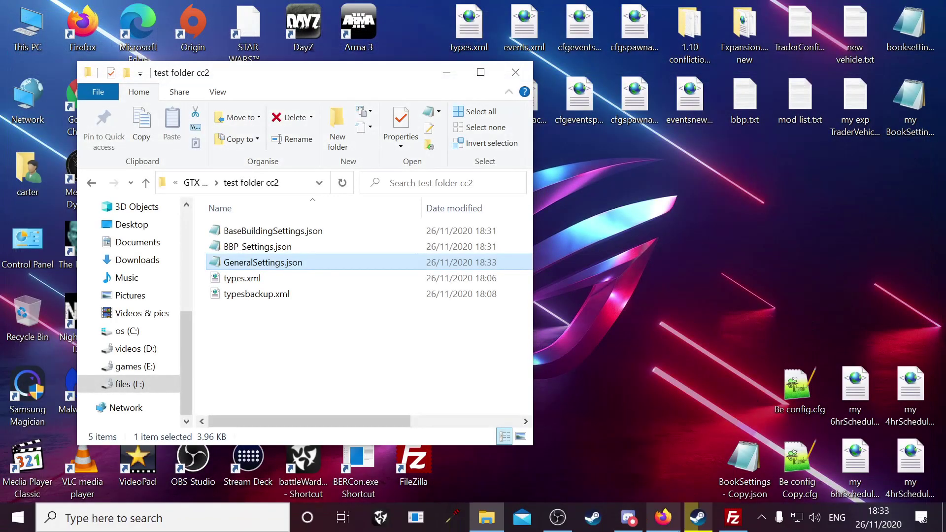
# Switch to FileZilla and open the server's ExpansionMod/Settings folder and the local test folder cc2.
pyautogui.click(734, 520)
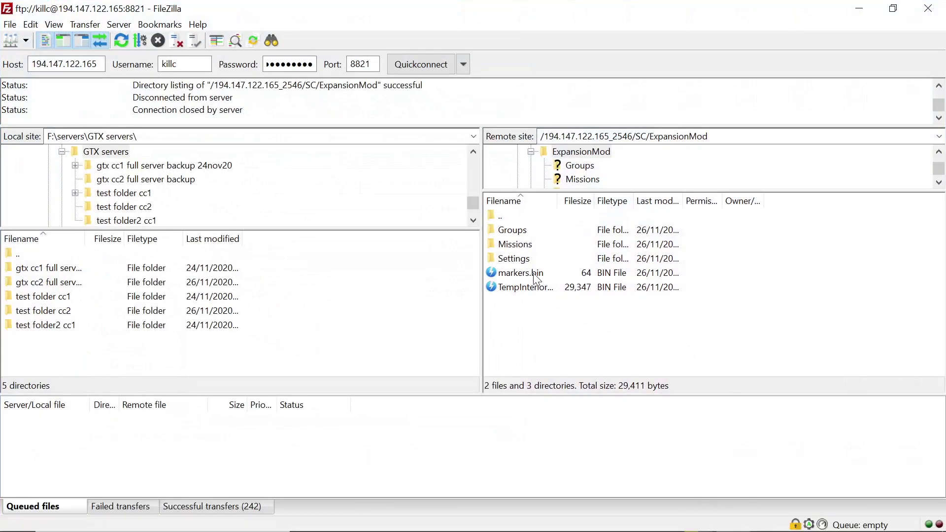
pyautogui.click(526, 259)
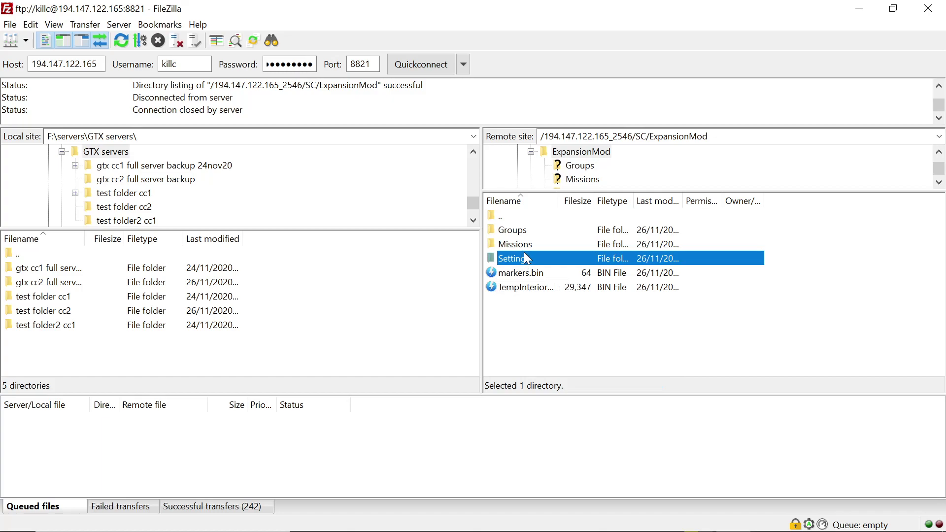
pyautogui.doubleClick(527, 258)
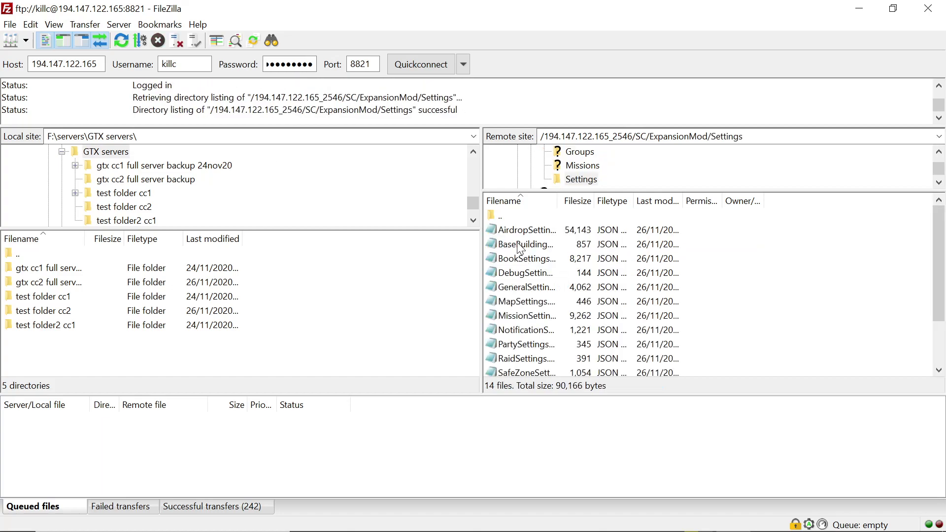
pyautogui.click(64, 306)
pyautogui.doubleClick(63, 306)
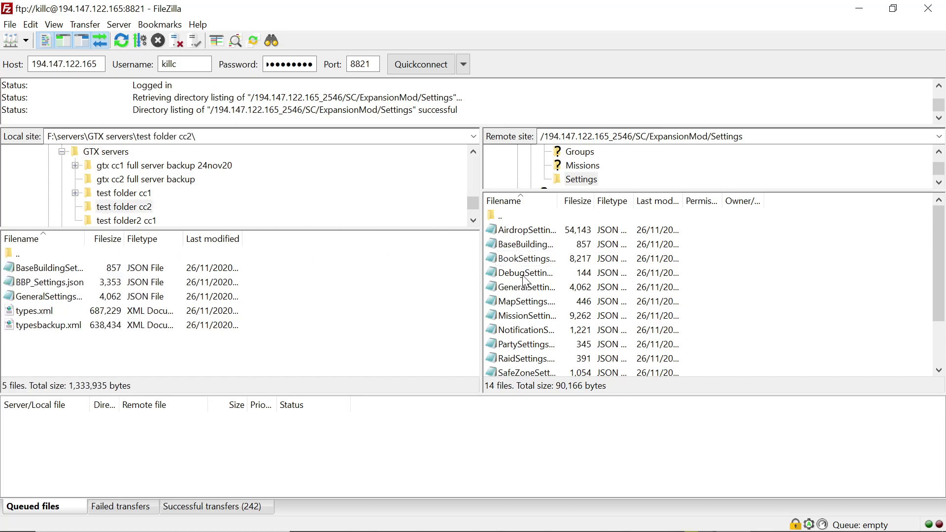
# Delete BaseBuildingSettings.json from the server's ExpansionMod/Settings folder and upload the edited local copy in its place.
pyautogui.click(524, 245)
pyautogui.rightClick(523, 245)
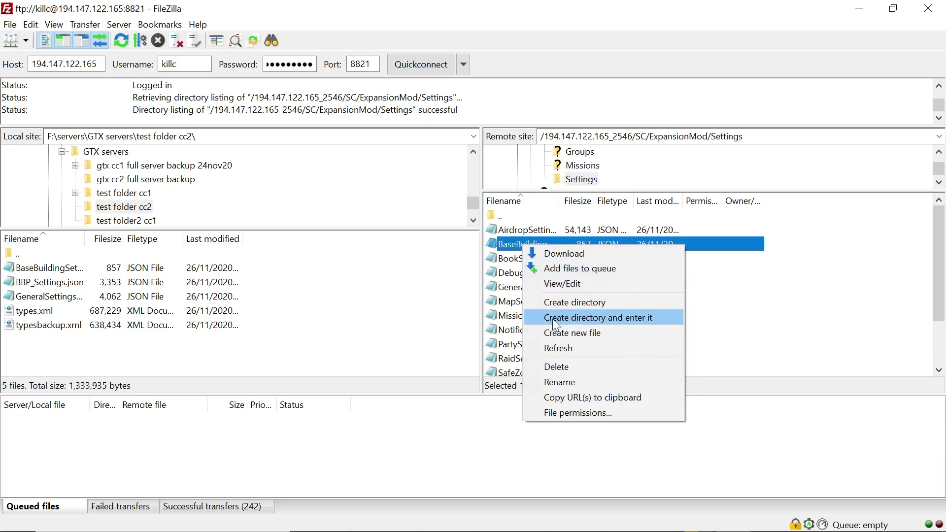
pyautogui.click(555, 368)
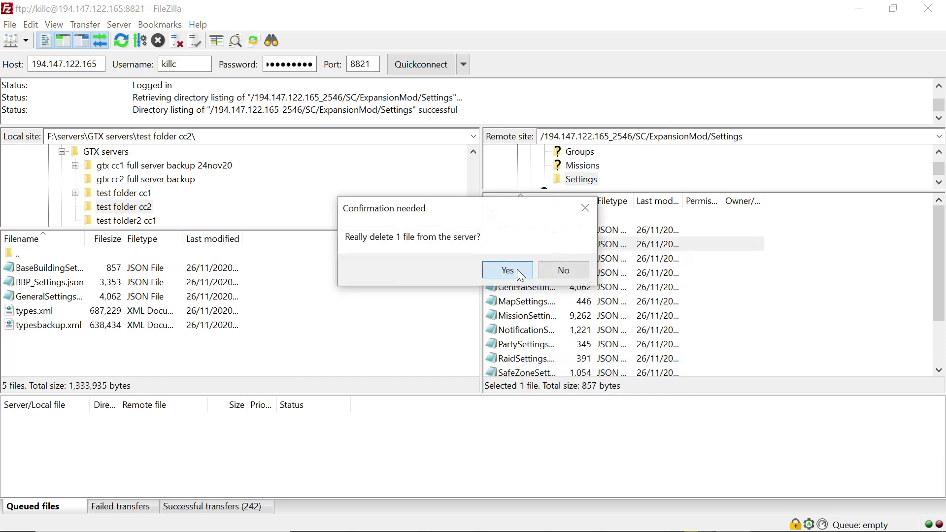
pyautogui.click(508, 270)
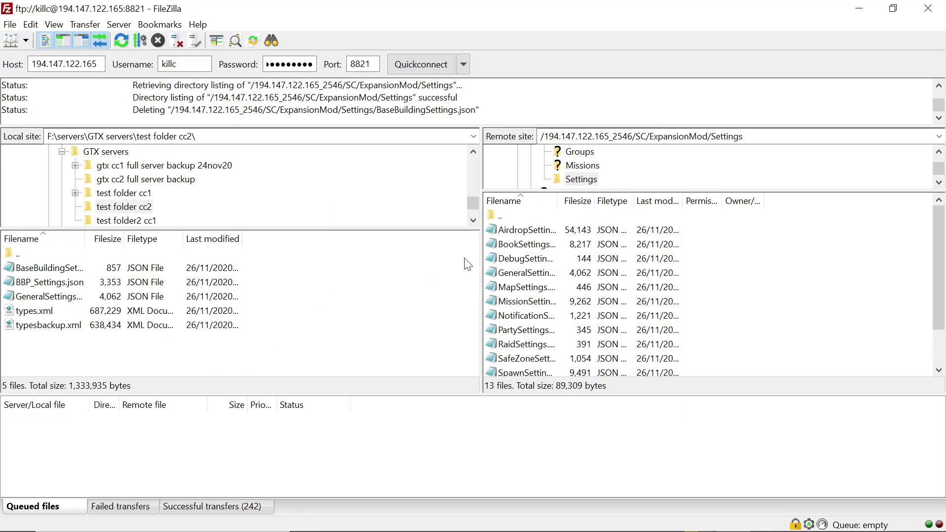
pyautogui.click(501, 217)
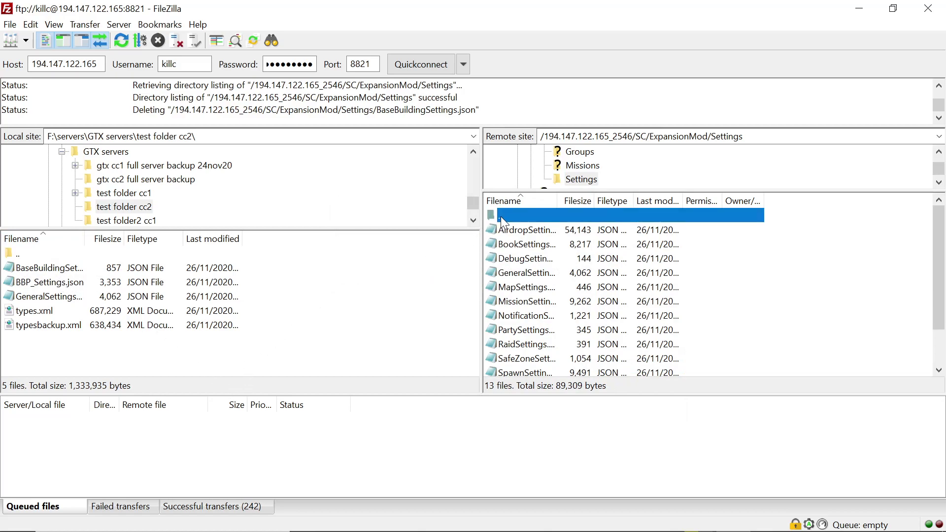
pyautogui.rightClick(42, 271)
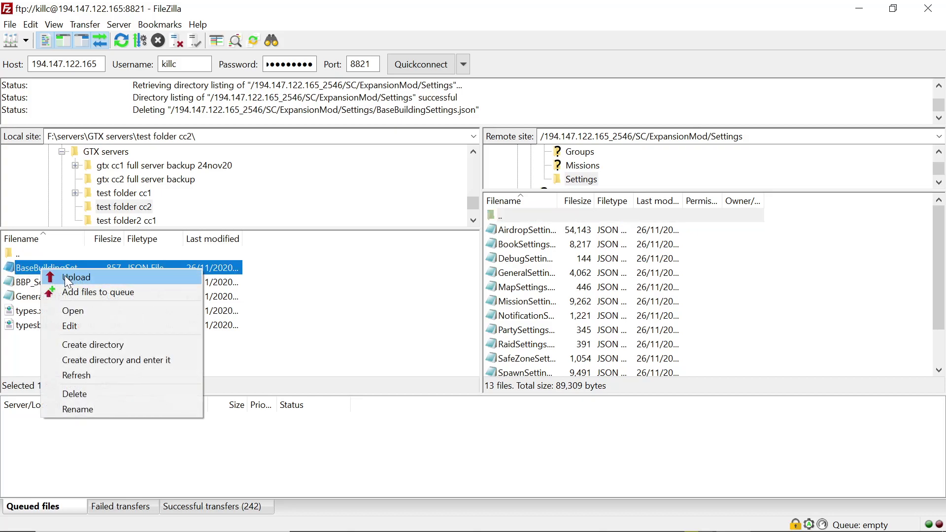
pyautogui.click(64, 277)
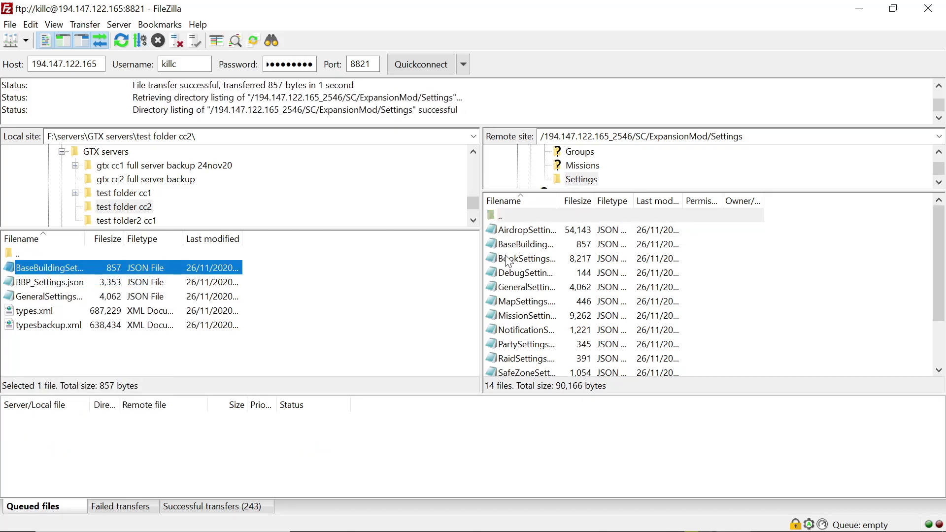
# Delete GeneralSettings.json from the server's ExpansionMod/Settings folder and upload the edited local copy in its place.
pyautogui.click(518, 288)
pyautogui.rightClick(517, 288)
pyautogui.click(550, 411)
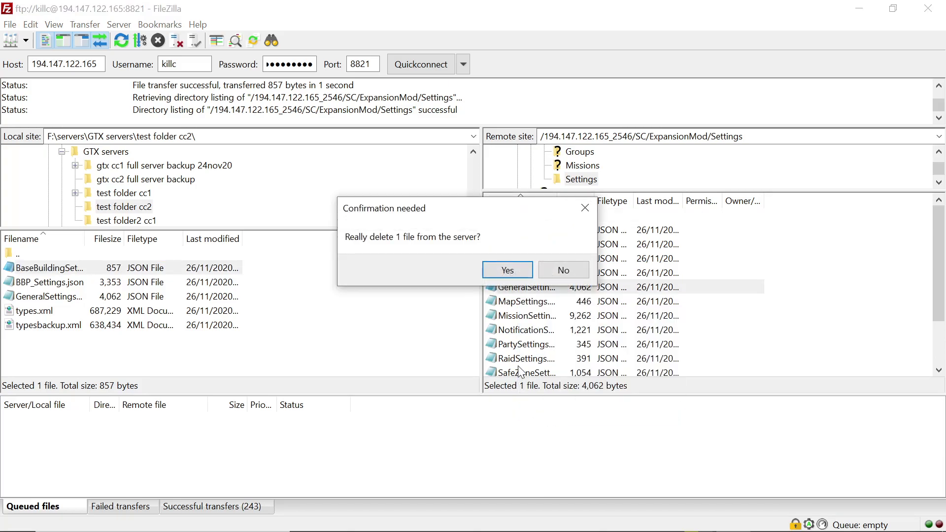
pyautogui.click(489, 269)
pyautogui.click(499, 217)
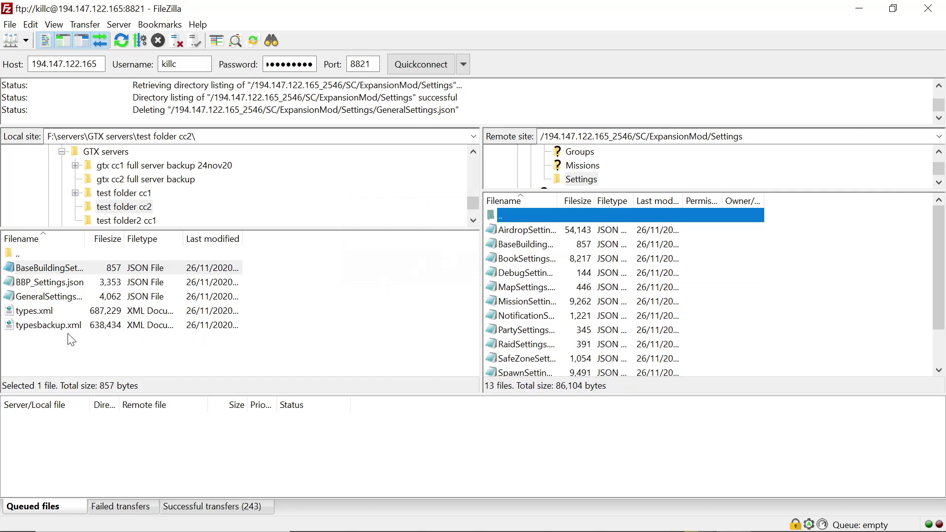
pyautogui.rightClick(70, 304)
pyautogui.click(90, 305)
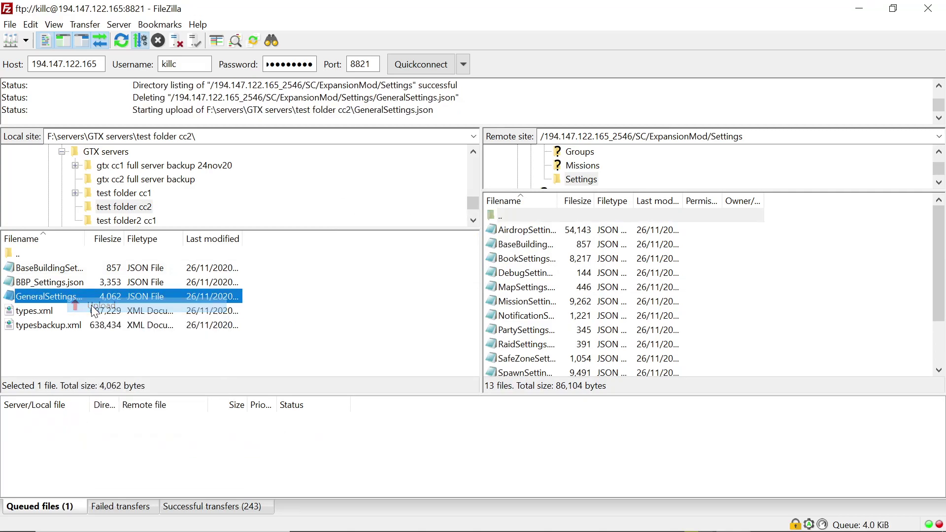
pyautogui.click(409, 308)
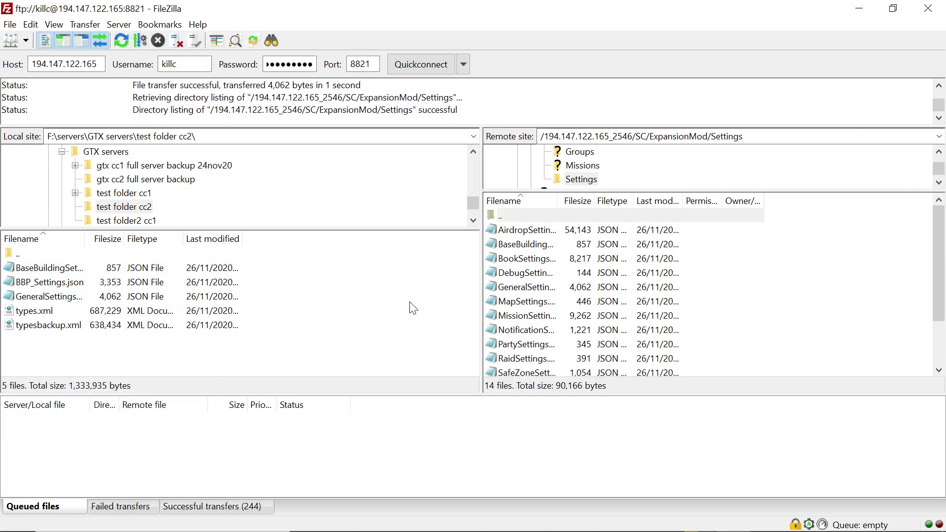
# Go up to the server's SC folder and delete BBP_Settings.json from it.
pyautogui.press('BackSpace')
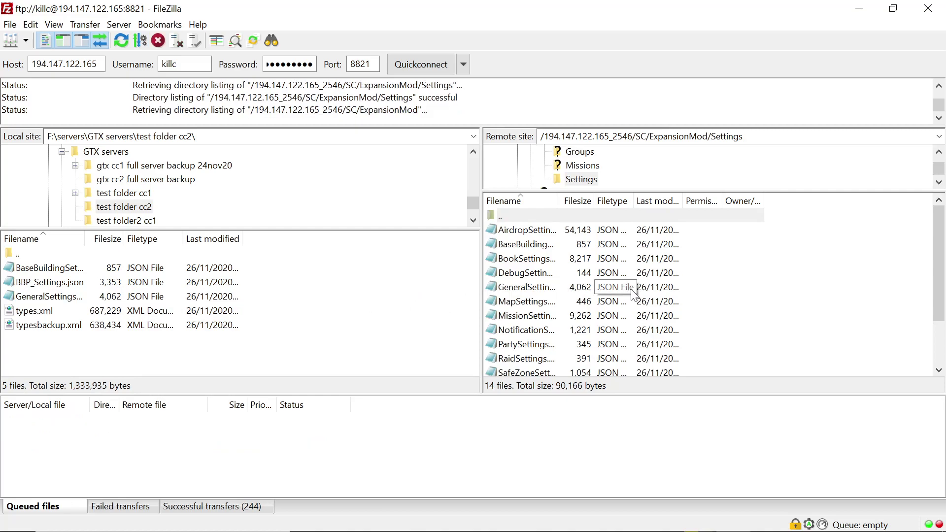
pyautogui.press('BackSpace')
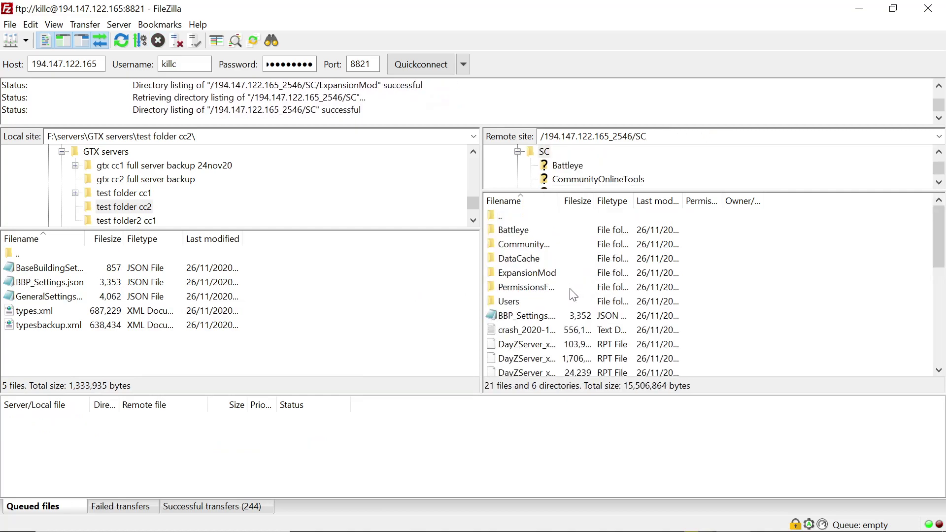
pyautogui.click(536, 310)
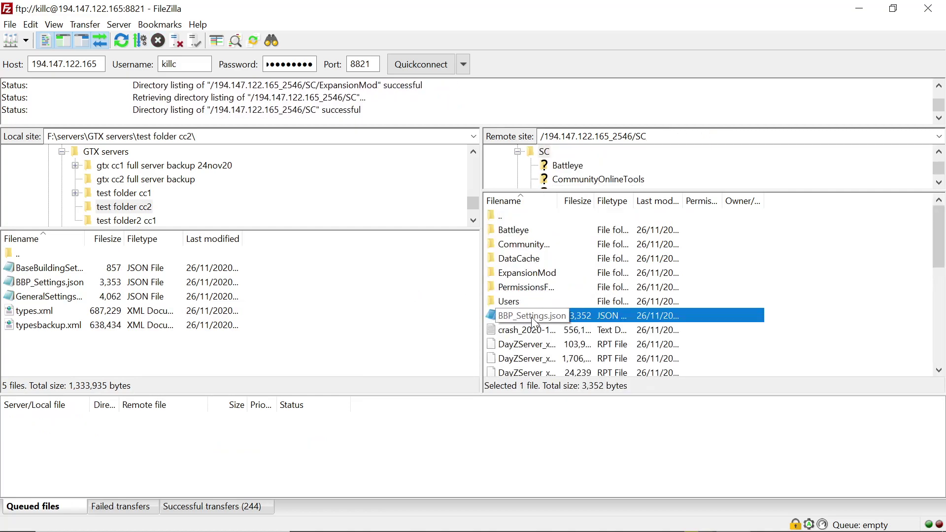
pyautogui.rightClick(532, 316)
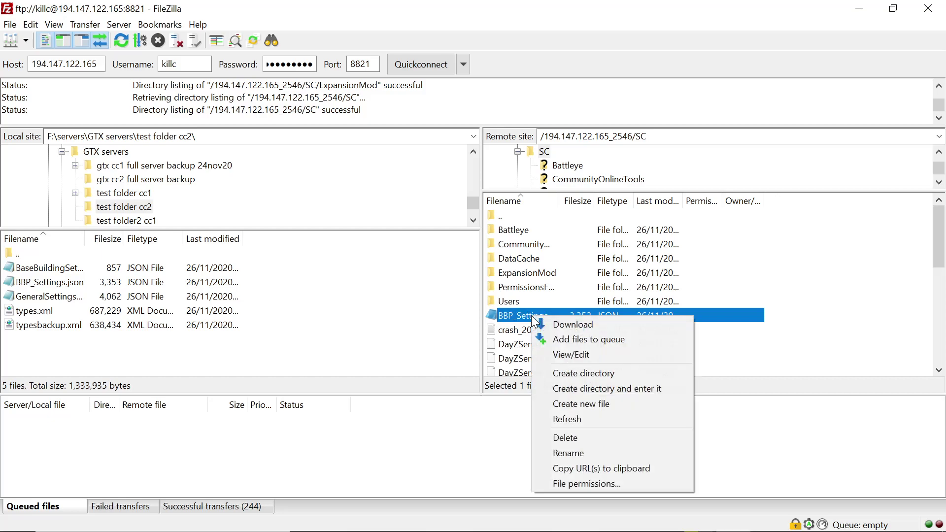
pyautogui.click(555, 436)
pyautogui.click(500, 270)
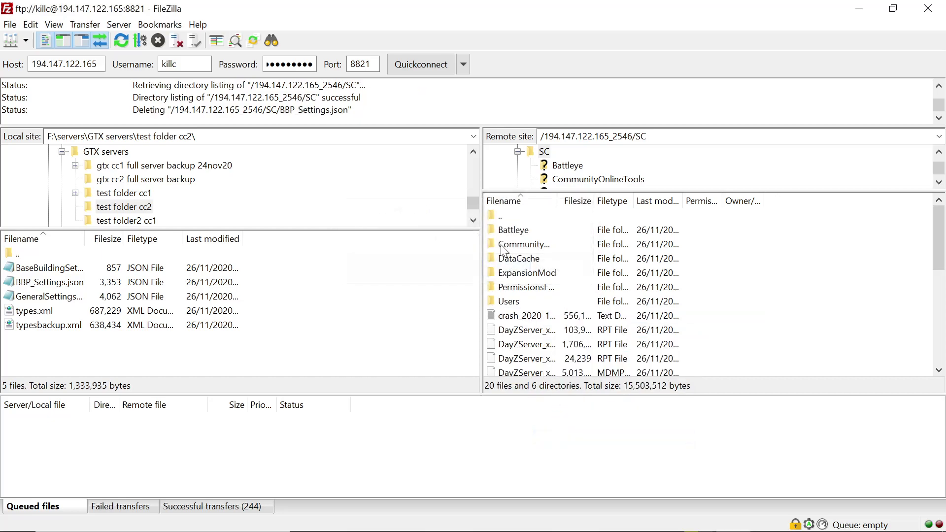
# Upload the local BaseBuildingSettings.json into the server's SC folder, and return to the parent folders.
pyautogui.rightClick(64, 271)
pyautogui.click(92, 274)
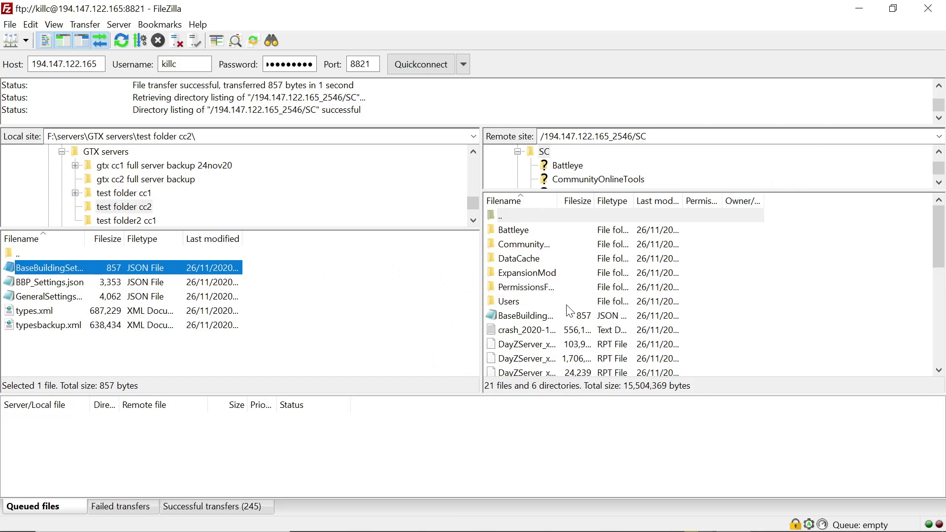
pyautogui.press('BackSpace')
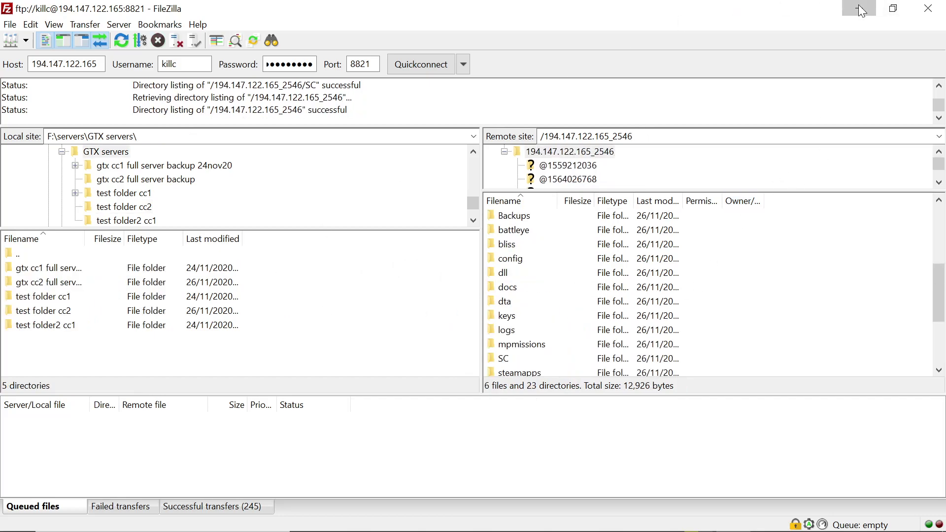
# Minimize the file windows, switch to the GTXGaming control panel in Firefox, and start the stopped DayZ server.
pyautogui.click(859, 7)
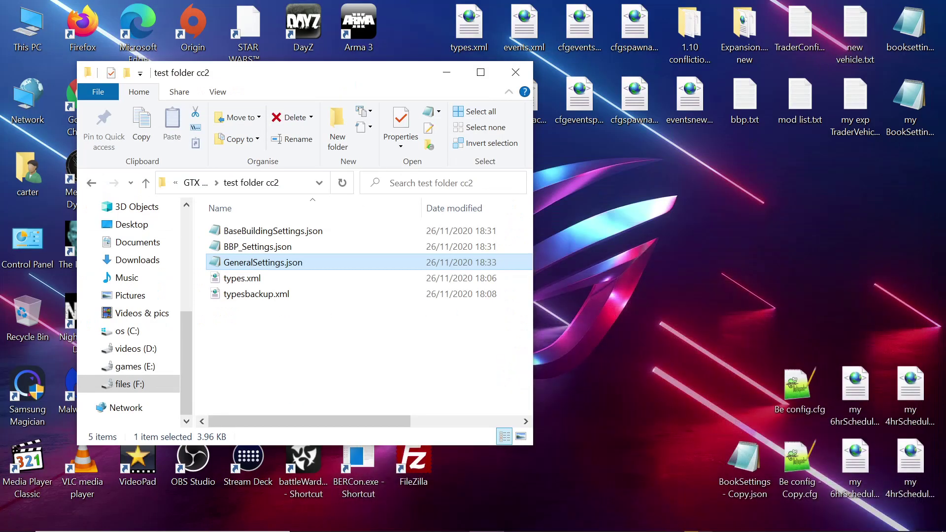
pyautogui.click(450, 74)
pyautogui.click(673, 526)
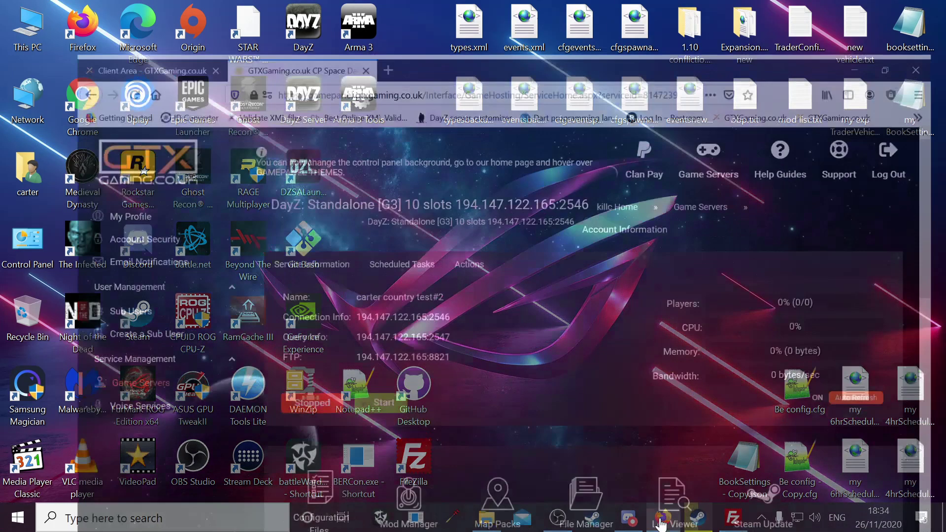
pyautogui.click(338, 389)
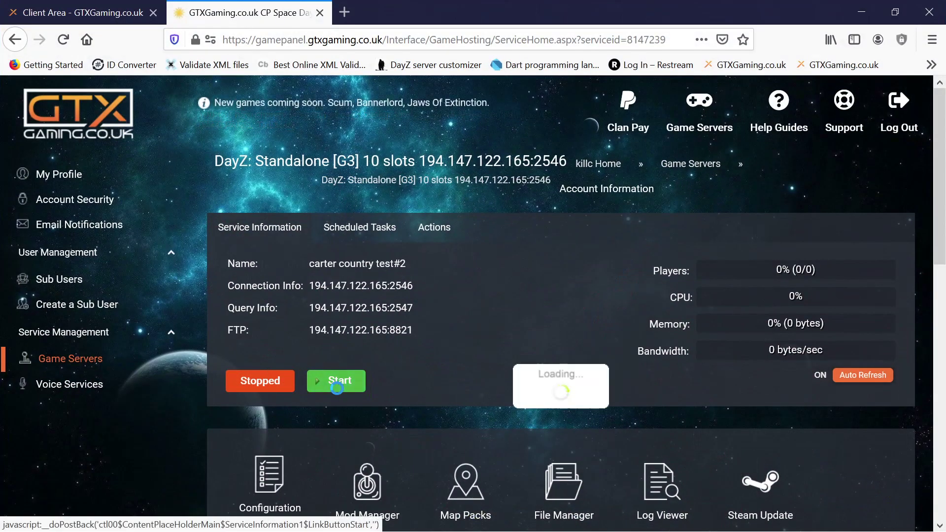